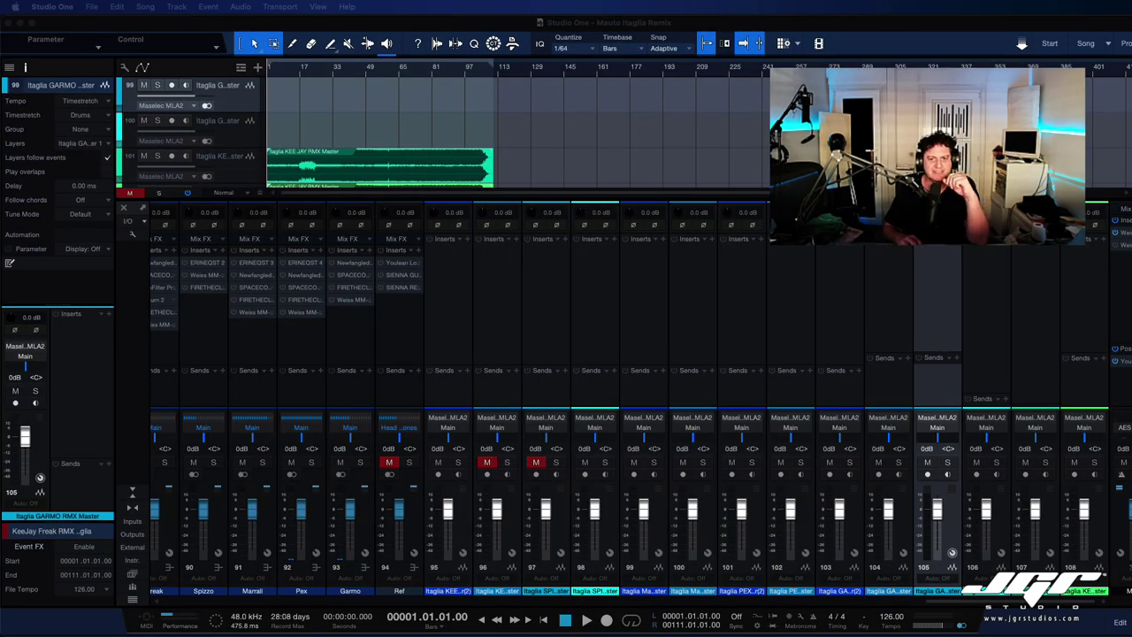
Hide the mixing console and collapse the Pex folder in the arrangement, showing all the remix folders at once.
key(F3)
scroll(462, 334, up, 20)
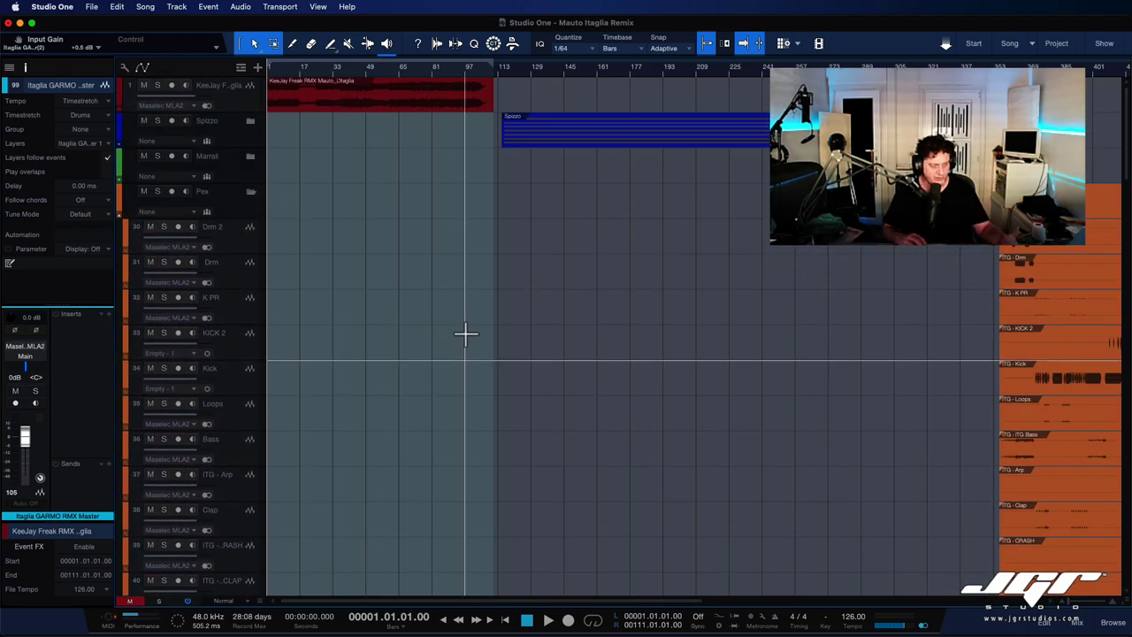
key(shift+z)
key(shift+z)
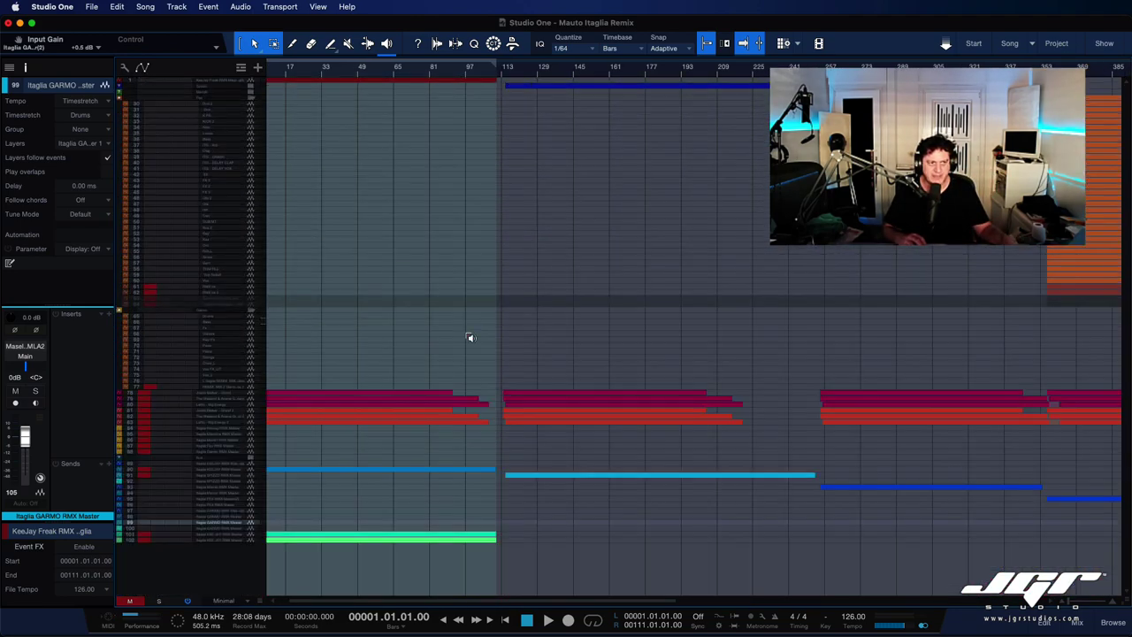
scroll(465, 332, up, 15)
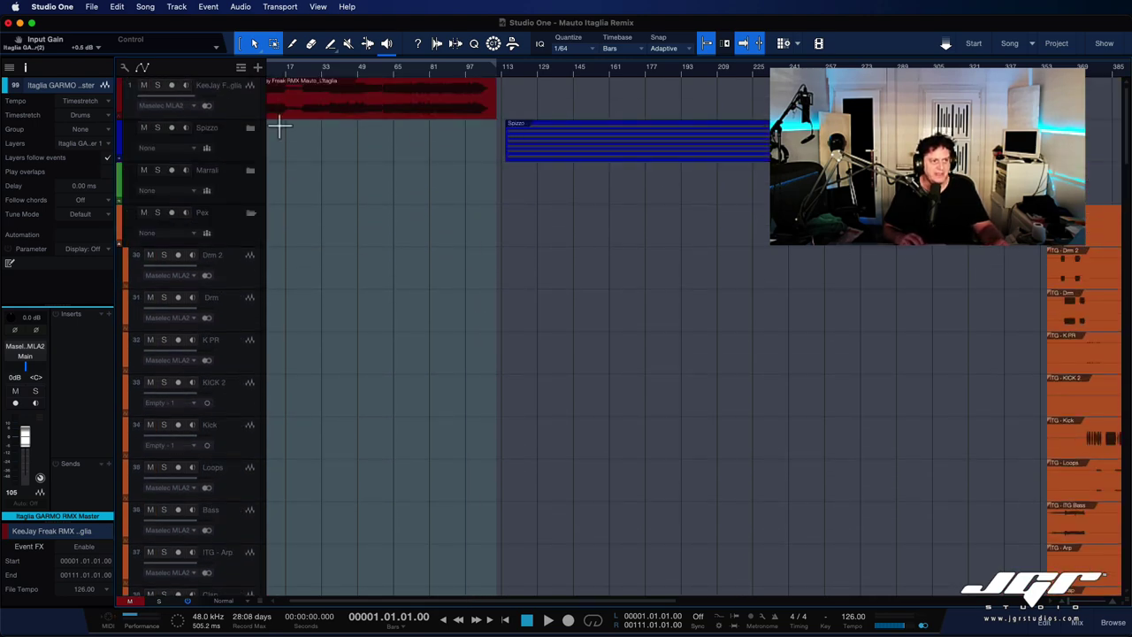
click(250, 215)
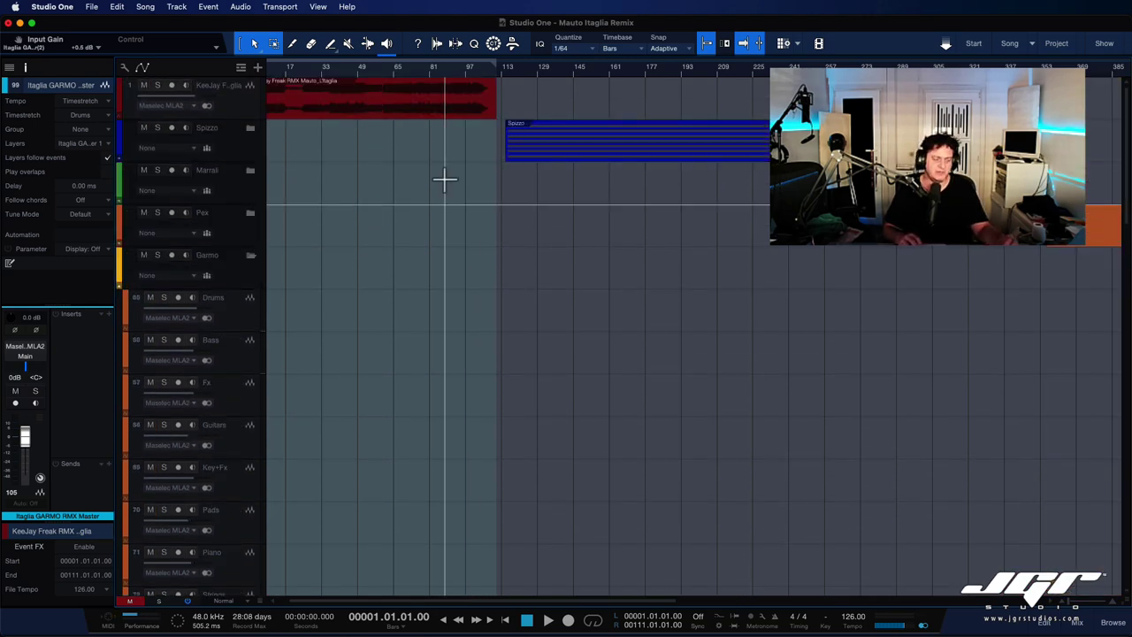
key(w)
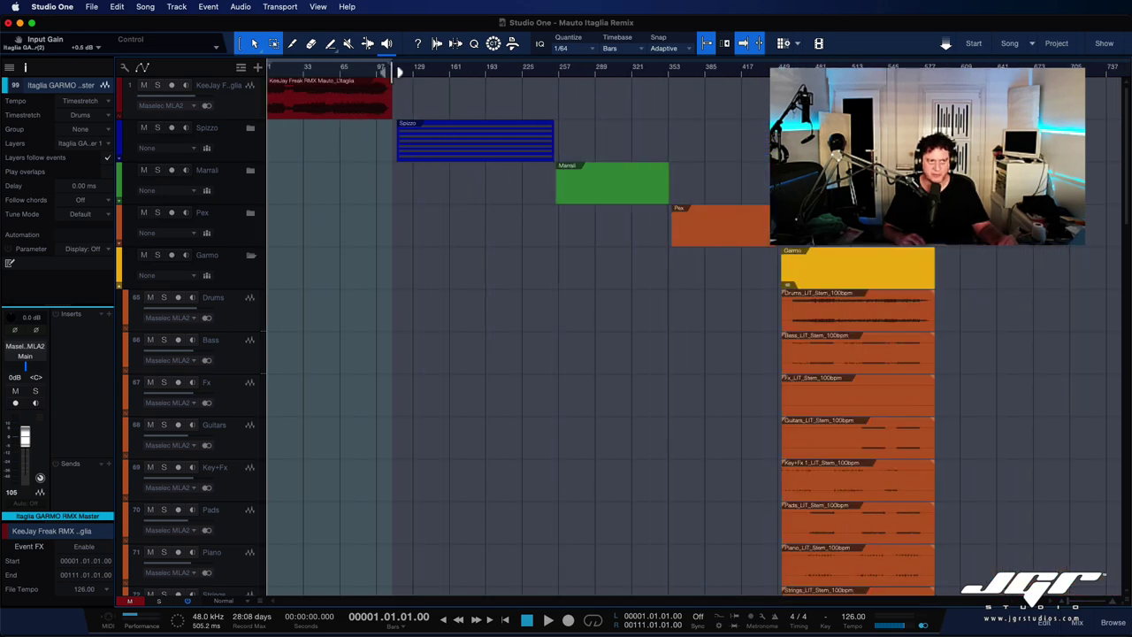
Pack the tracks from Justin Bieber - Ghost through Itaglia Garmo RMX Master into a folder named Reference.
scroll(381, 183, down, 10)
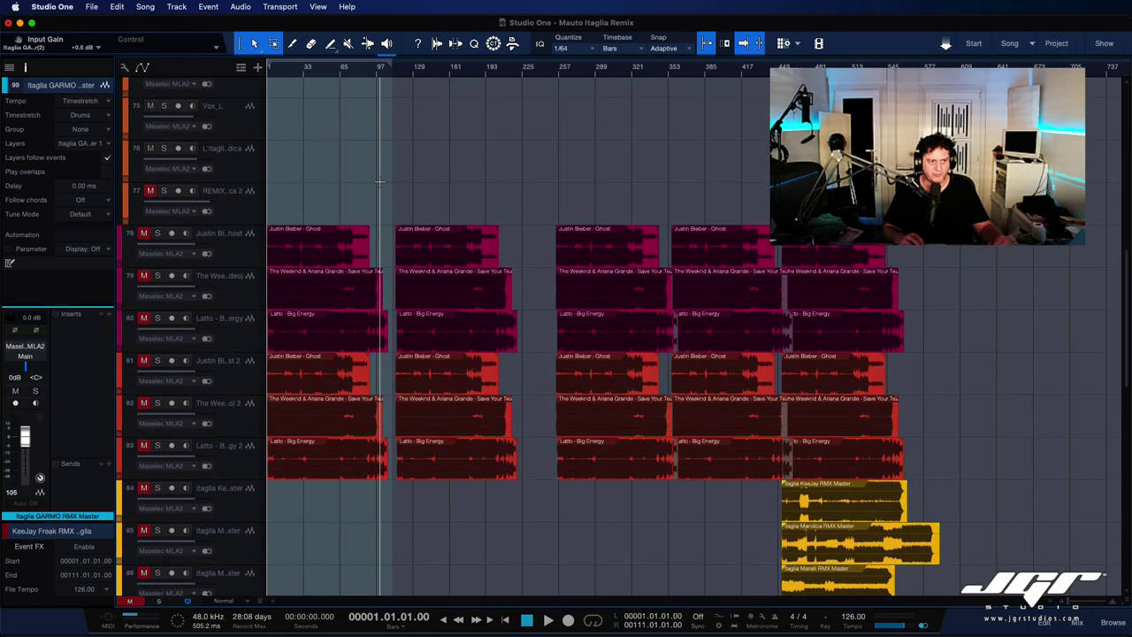
click(254, 249)
scroll(234, 336, down, 8)
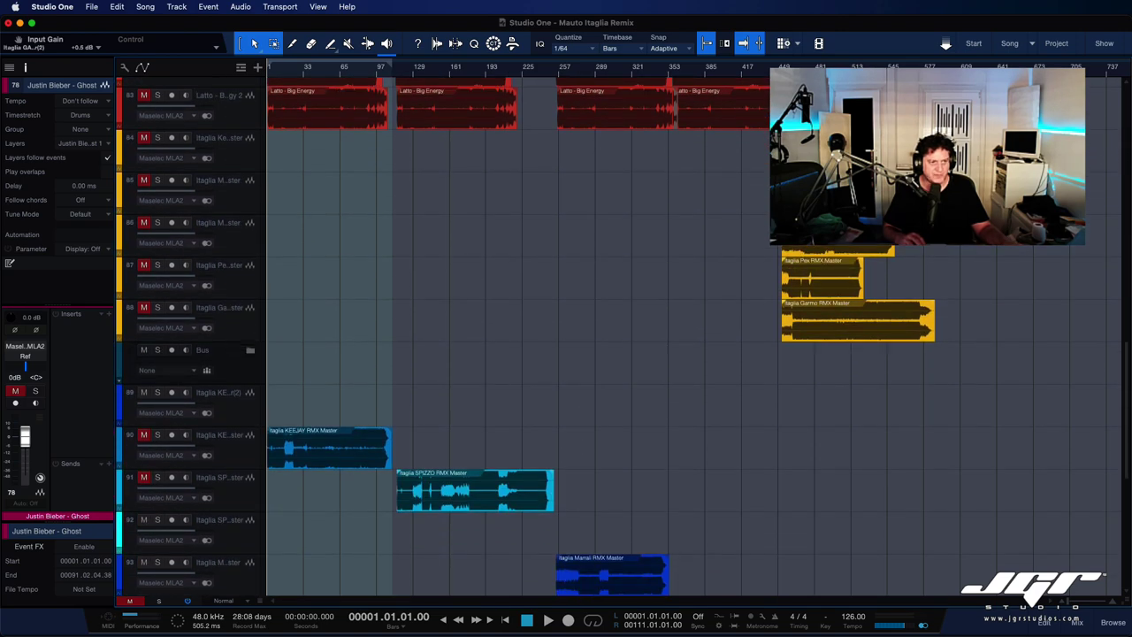
shift+click(243, 334)
right_click(238, 324)
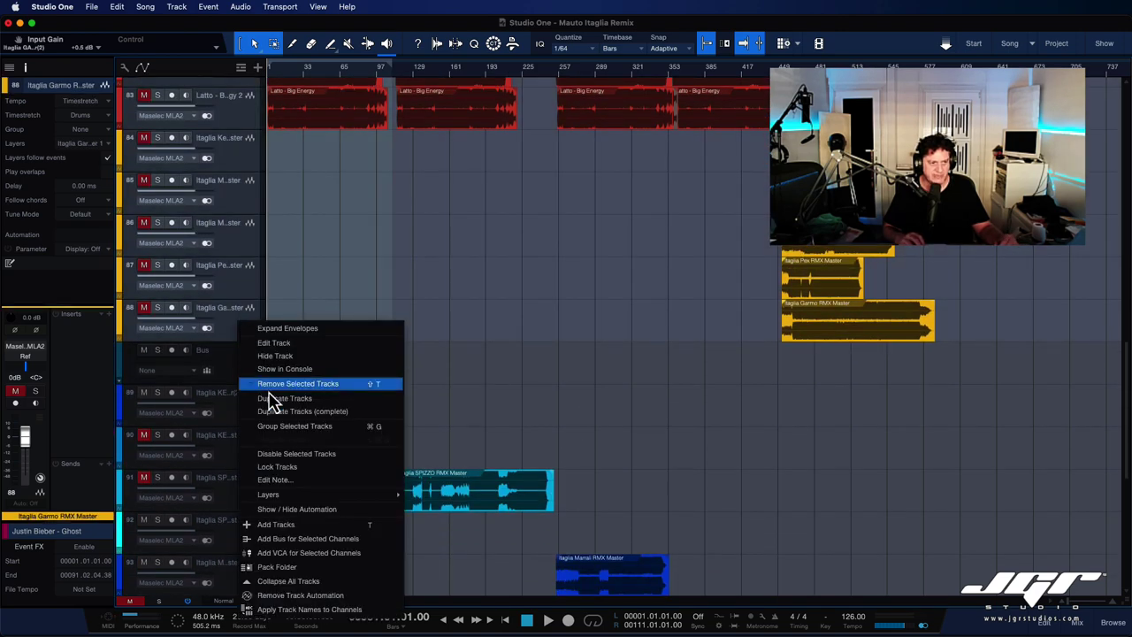
click(282, 573)
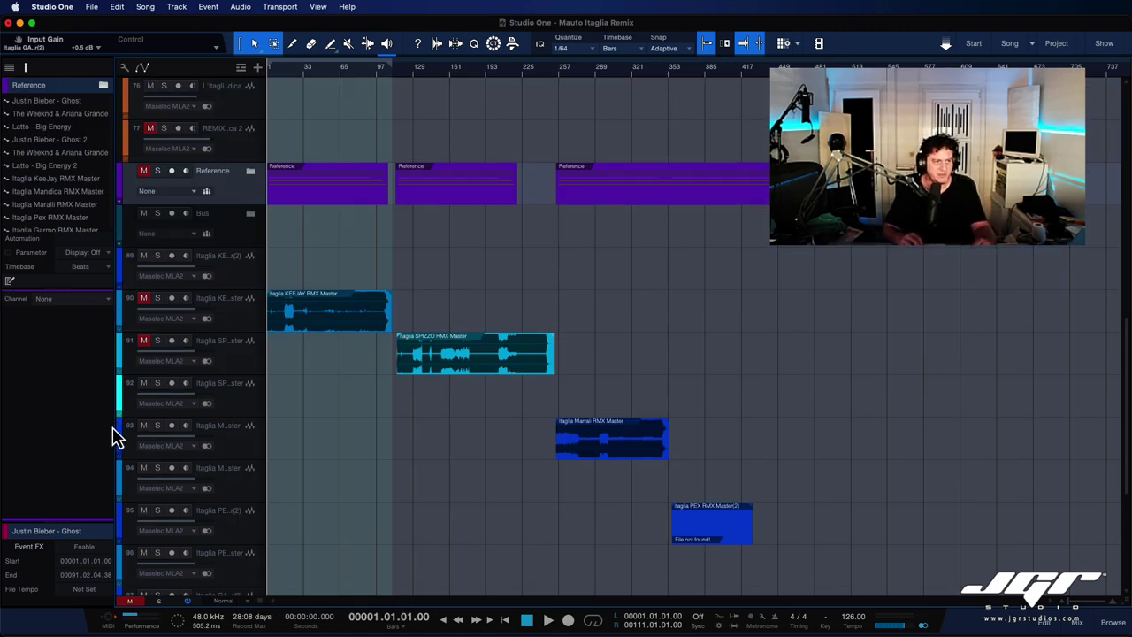
Mute the remaining unmuted Itaglia remix master tracks below the Bus folder.
drag(145, 385, 152, 531)
scroll(152, 530, down, 6)
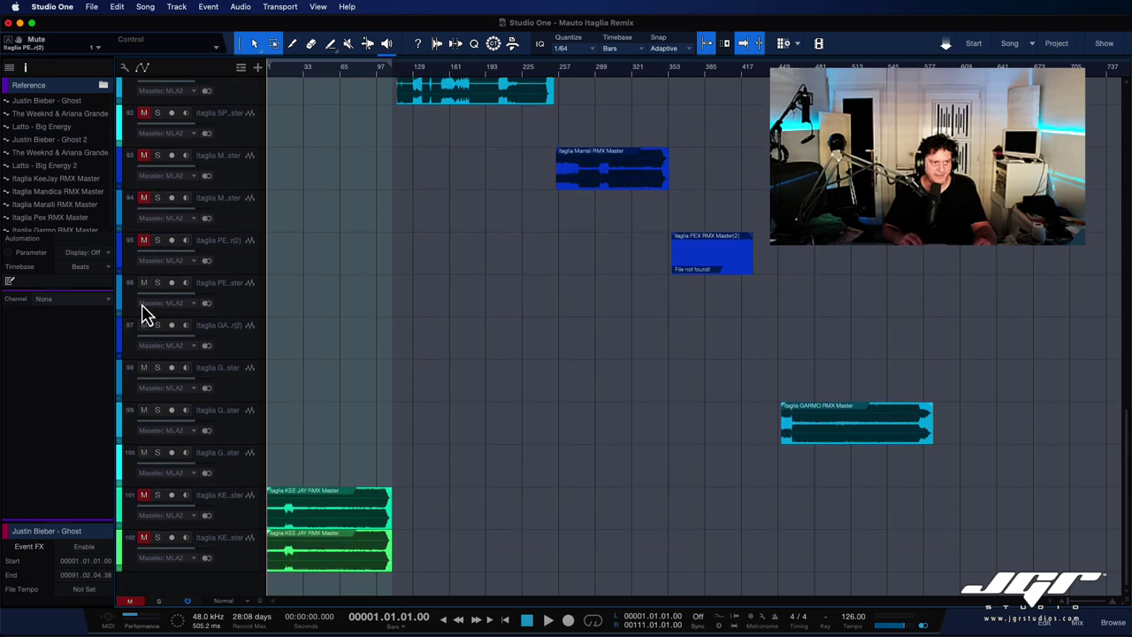
scroll(218, 435, up, 9)
scroll(214, 430, up, 1)
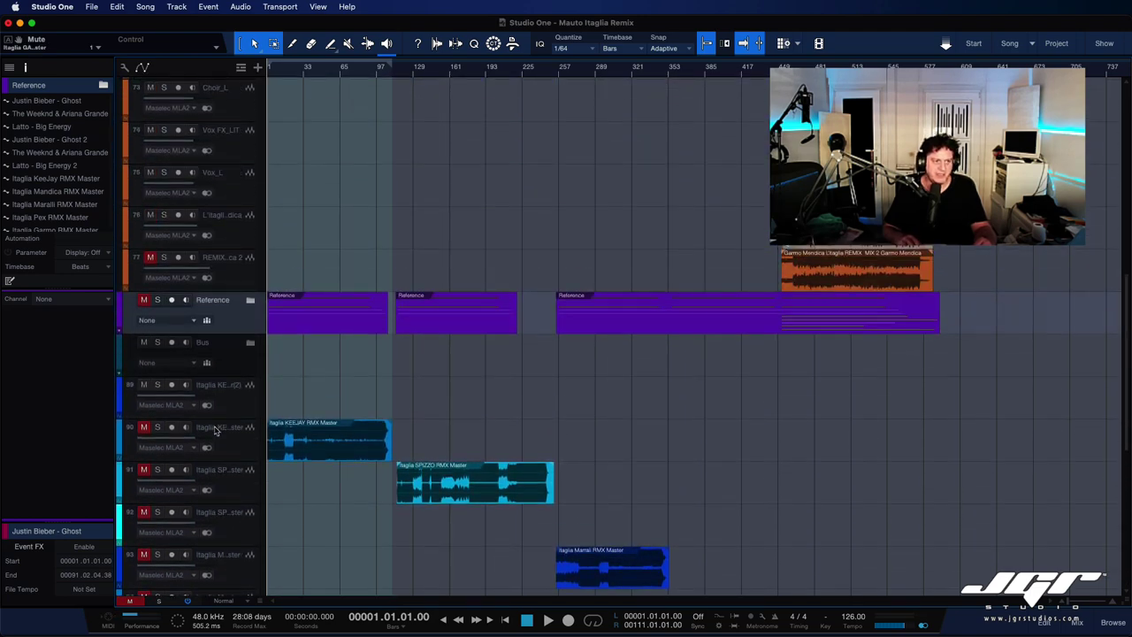
Collapse the Garmo folder, expand the Reference folder and select its first Justin Bieber - Ghost track.
scroll(228, 405, up, 13)
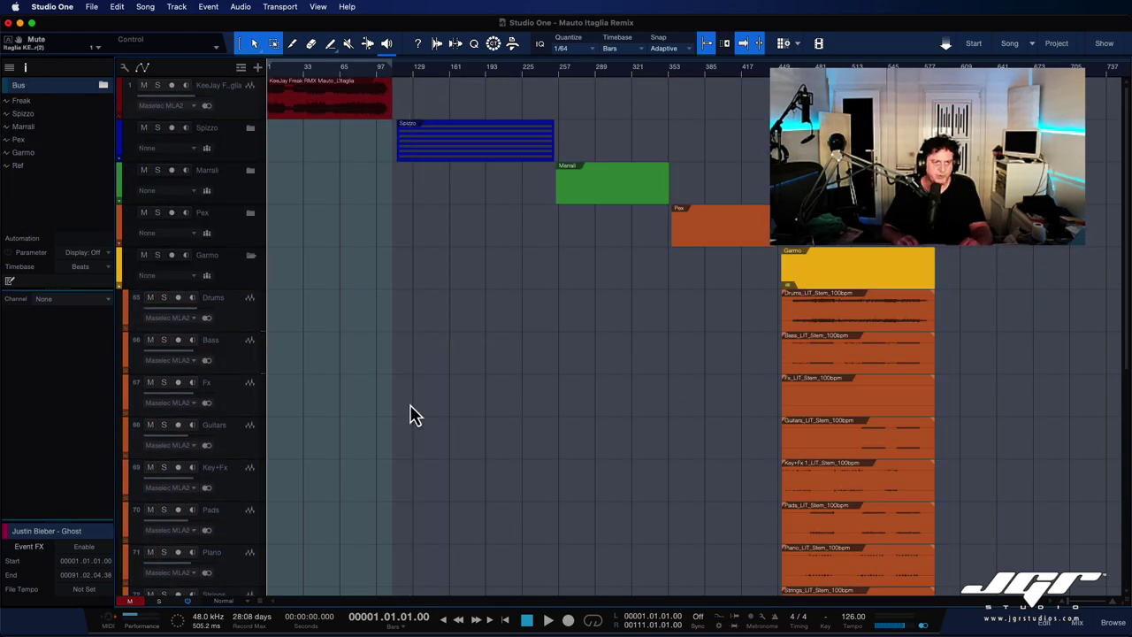
click(251, 256)
click(251, 299)
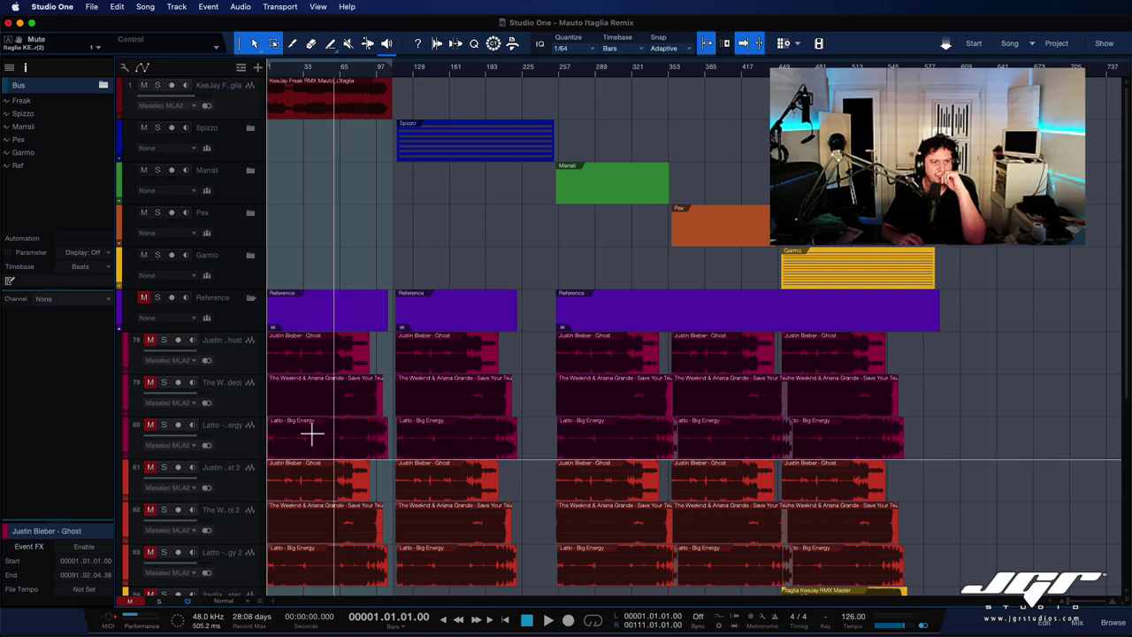
scroll(317, 404, down, 4)
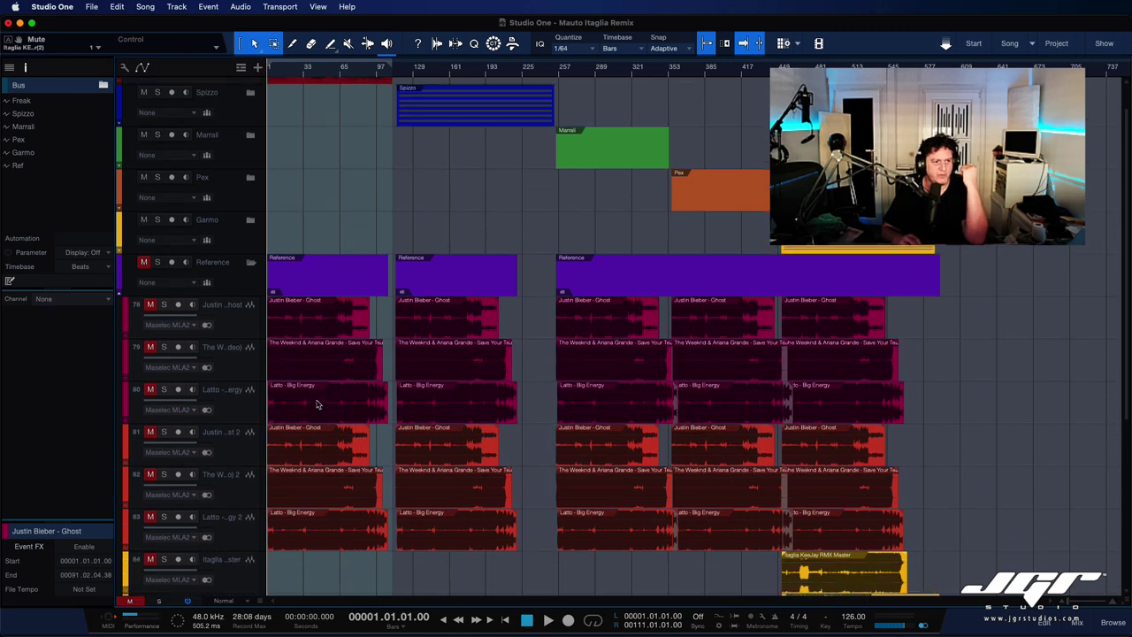
scroll(317, 405, up, 4)
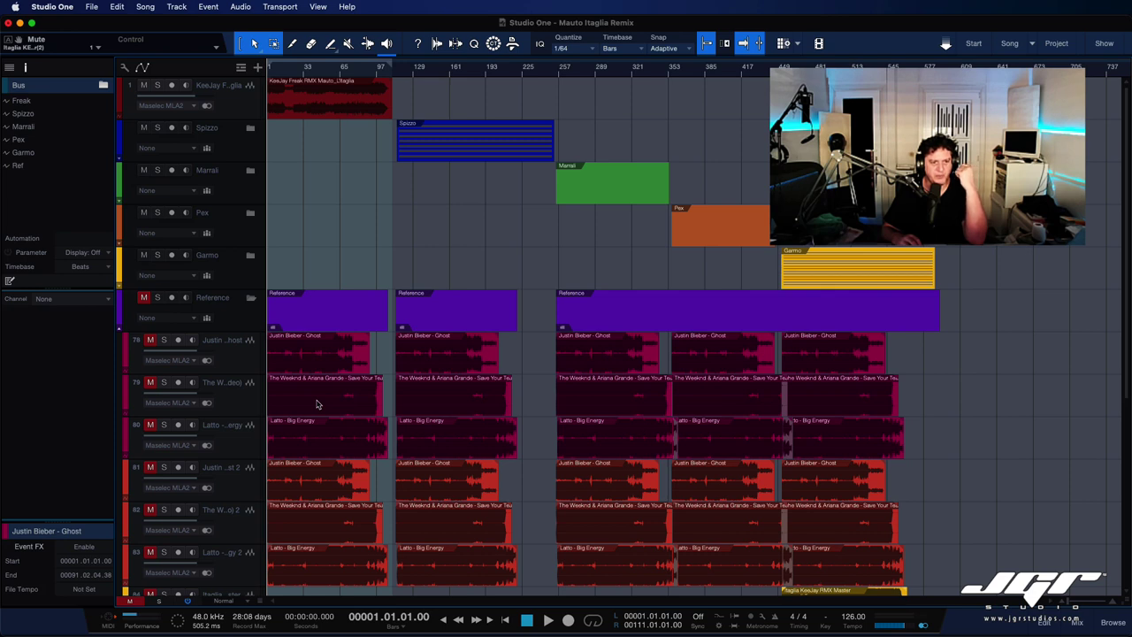
click(240, 368)
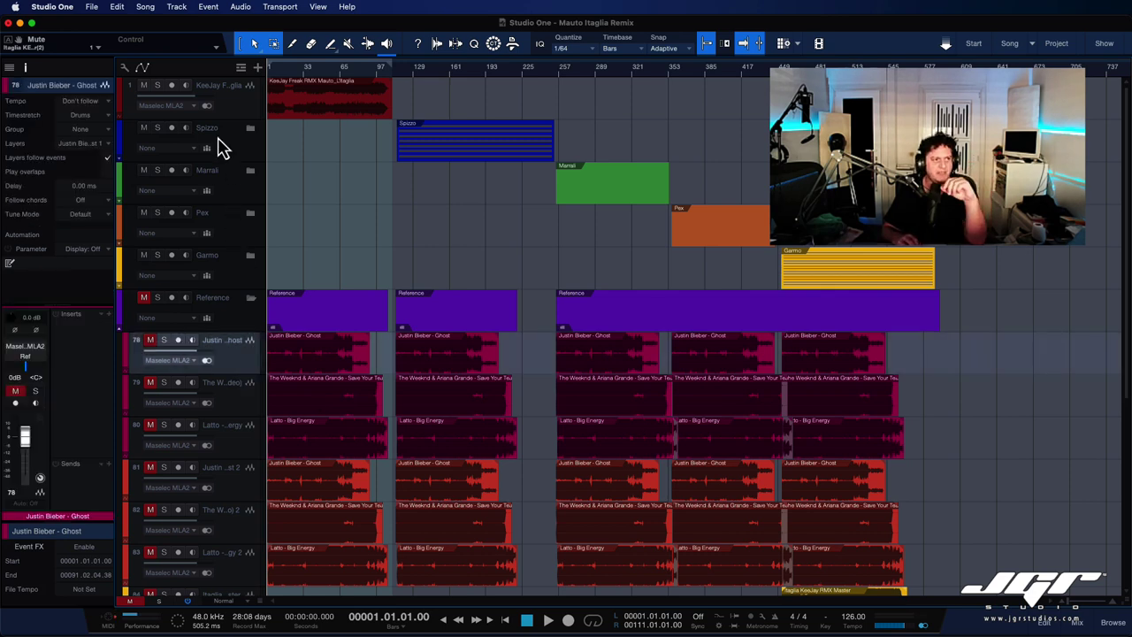
Open the Audio I/O Setup in Song Setup and look through the input channel assignments.
click(96, 8)
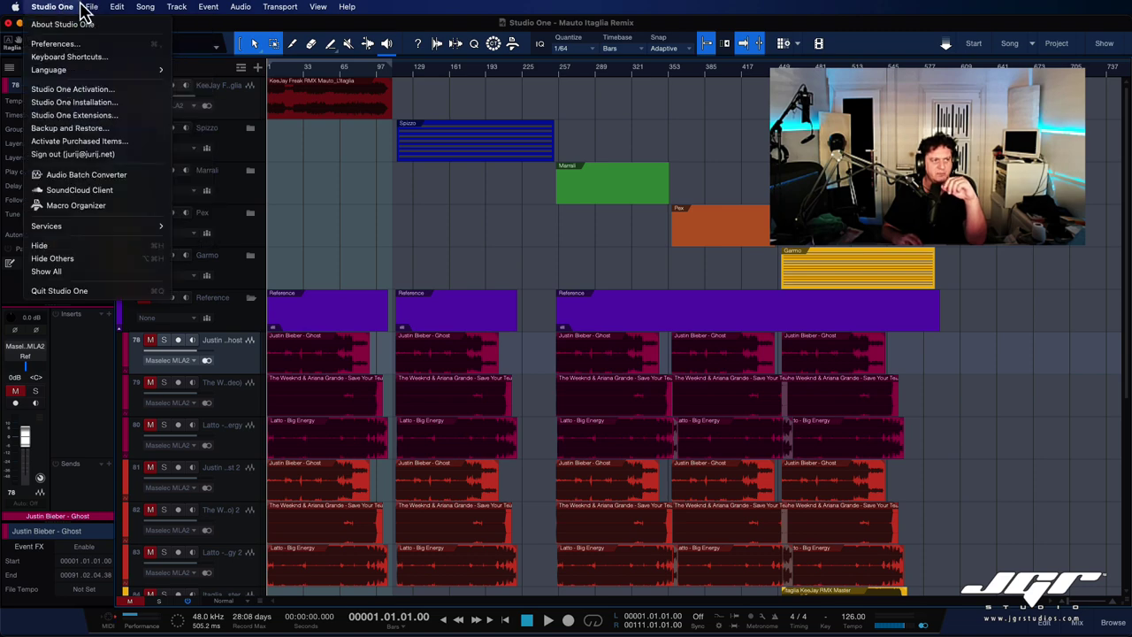
mouse_move(151, 7)
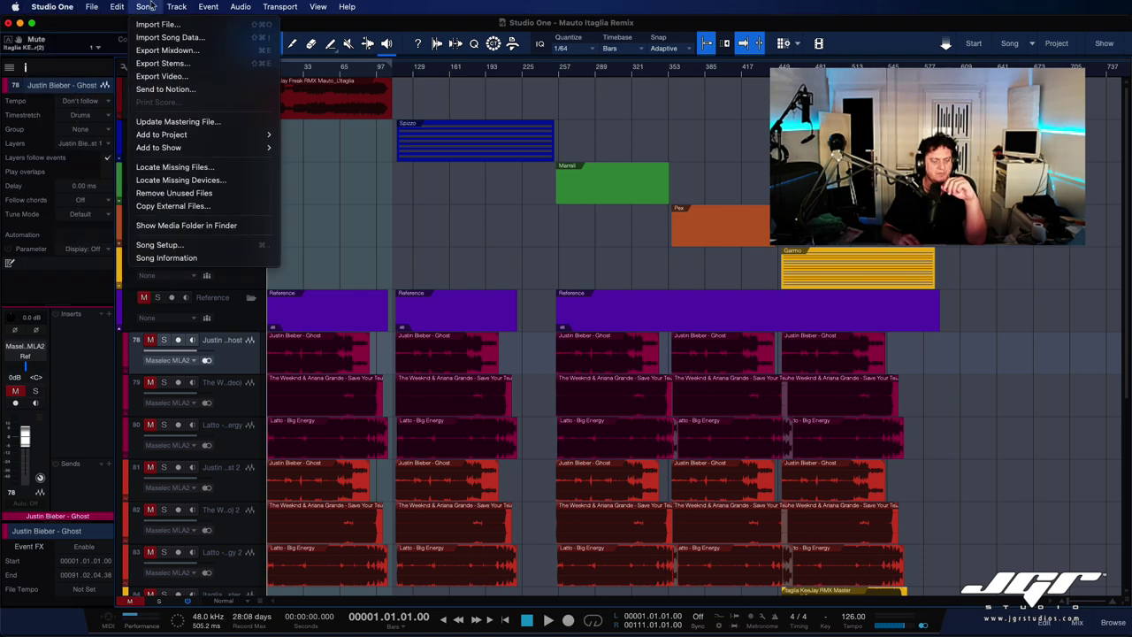
click(203, 250)
click(327, 67)
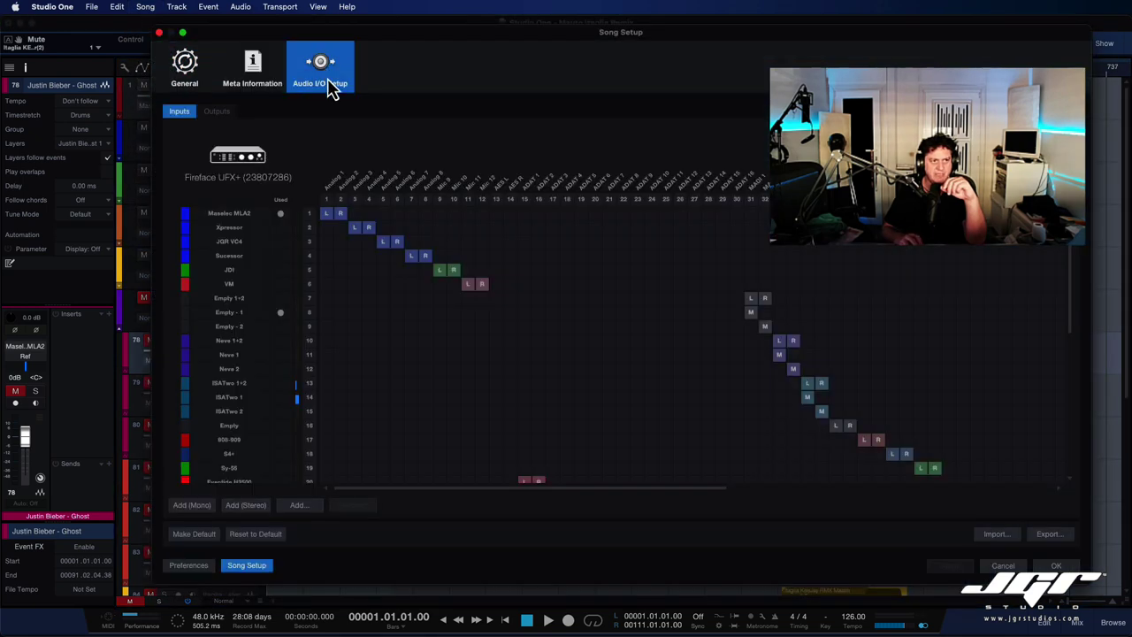
scroll(239, 259, down, 5)
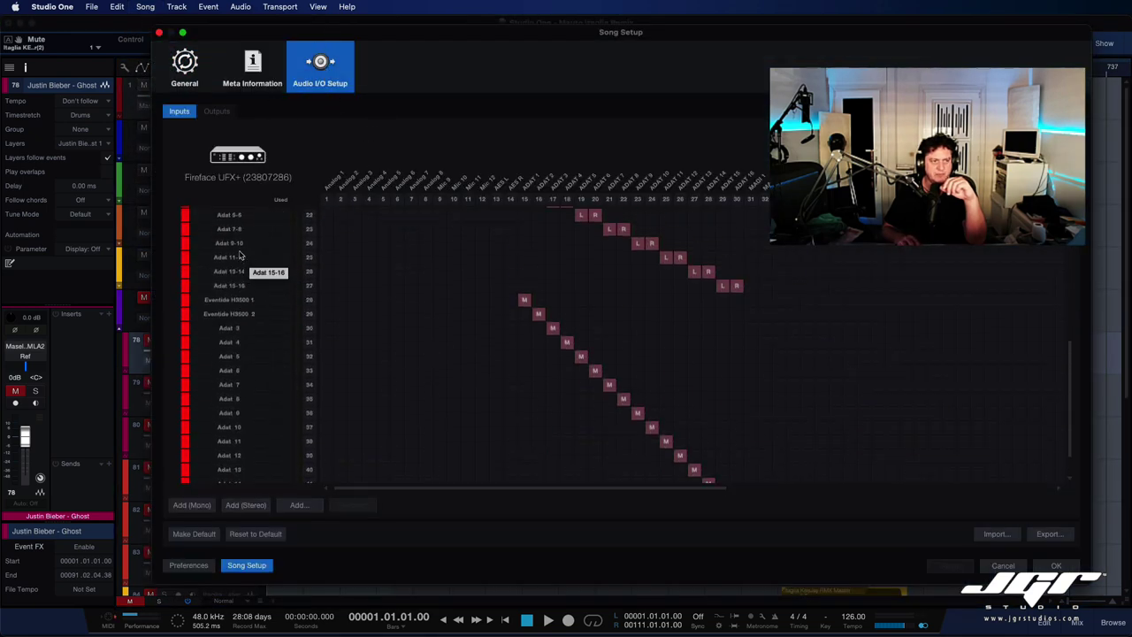
scroll(239, 255, up, 3)
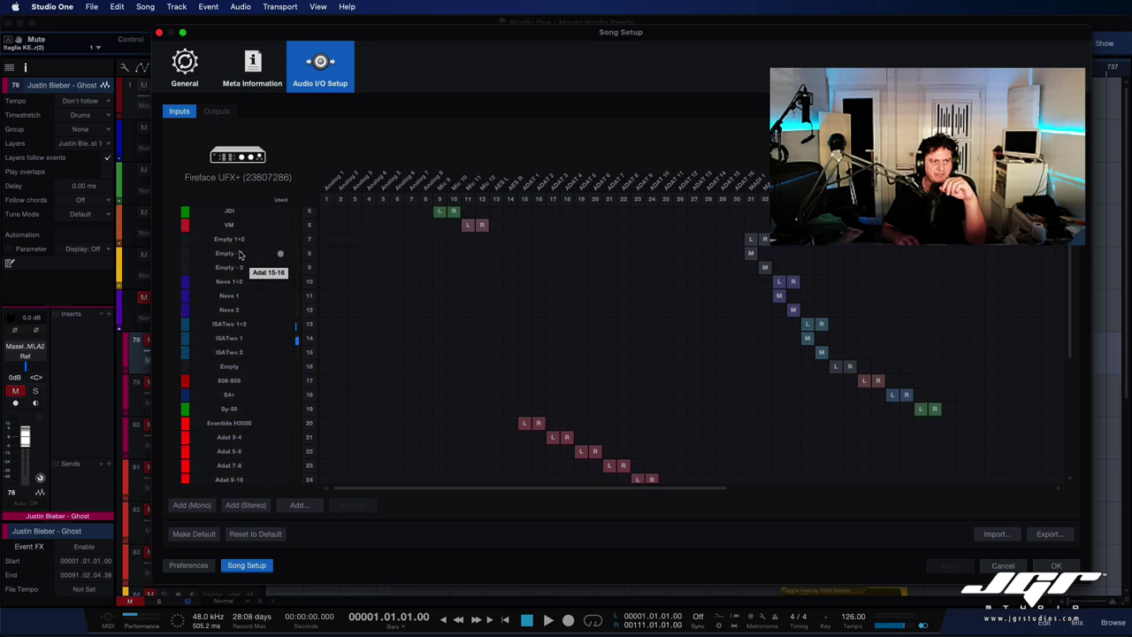
scroll(239, 255, up, 2)
Compare the hardware output assignments of the Main and Reference output channels, and close Song Setup.
click(217, 111)
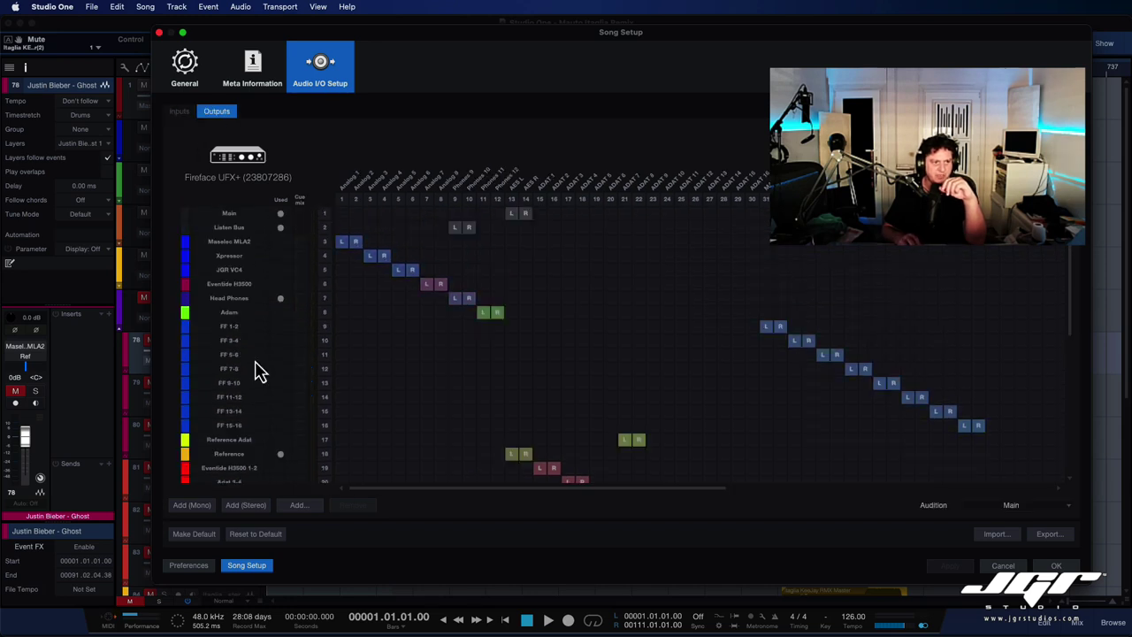
click(254, 458)
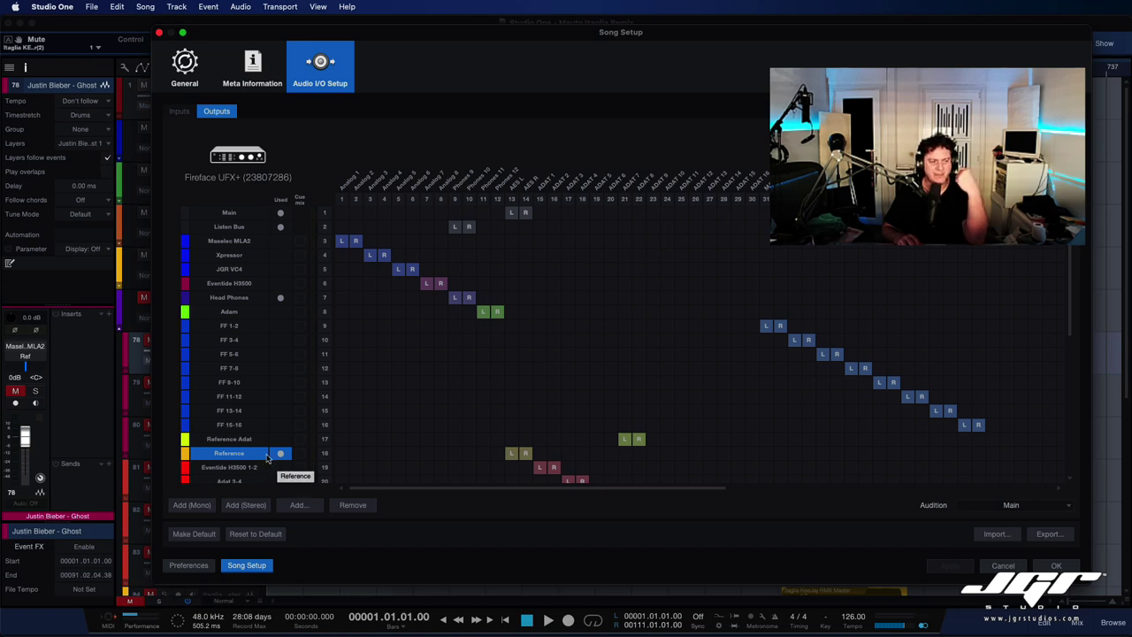
click(524, 452)
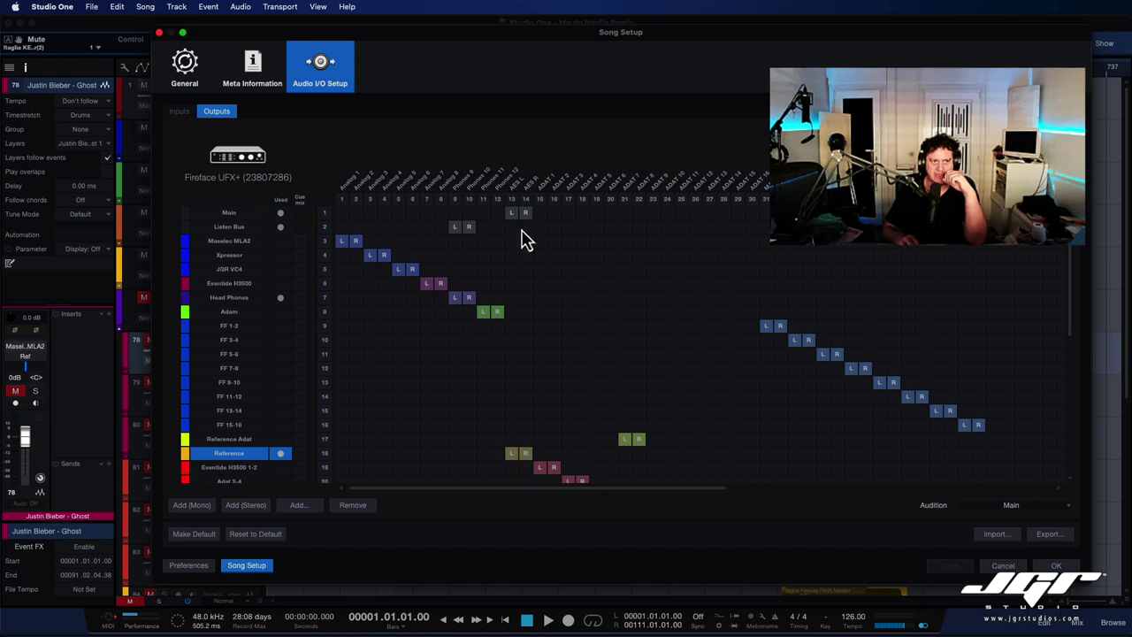
click(526, 453)
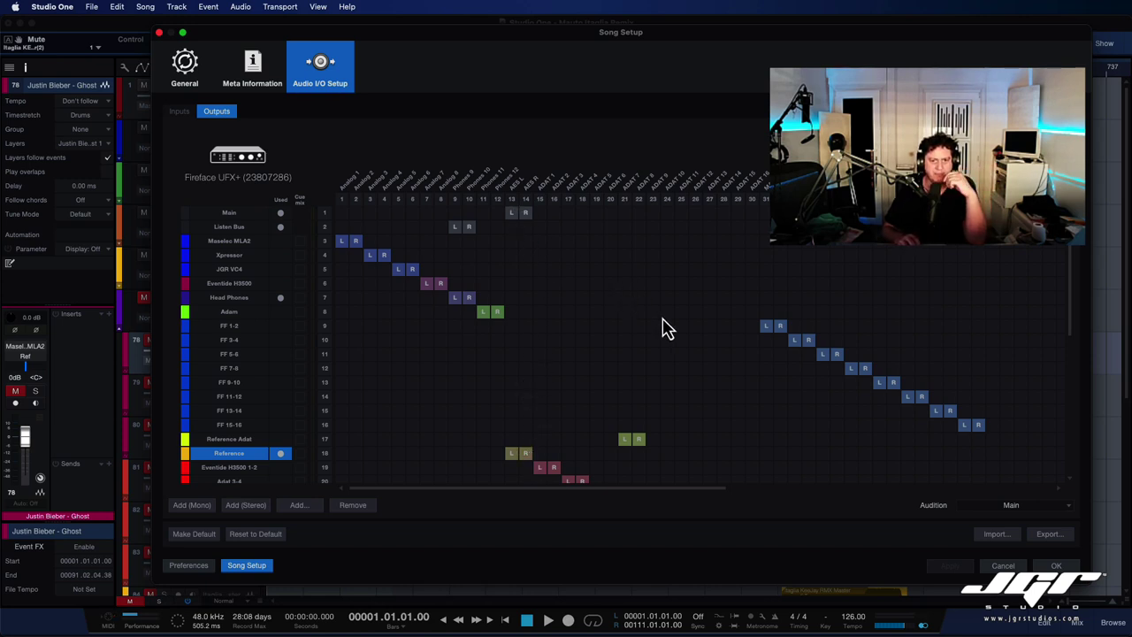
click(240, 216)
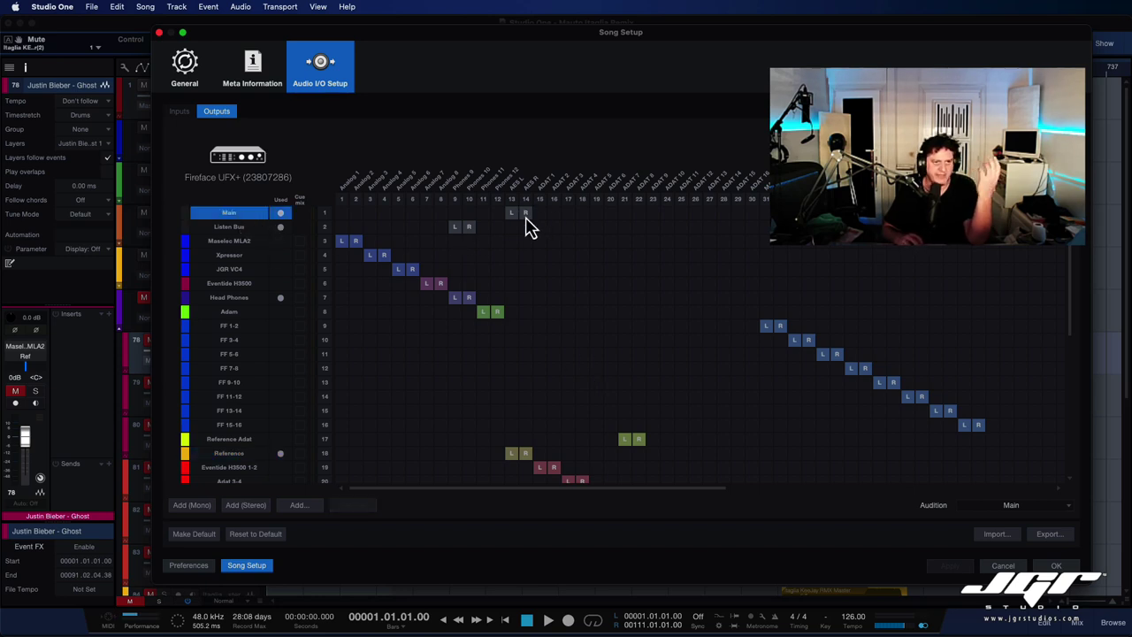
click(246, 455)
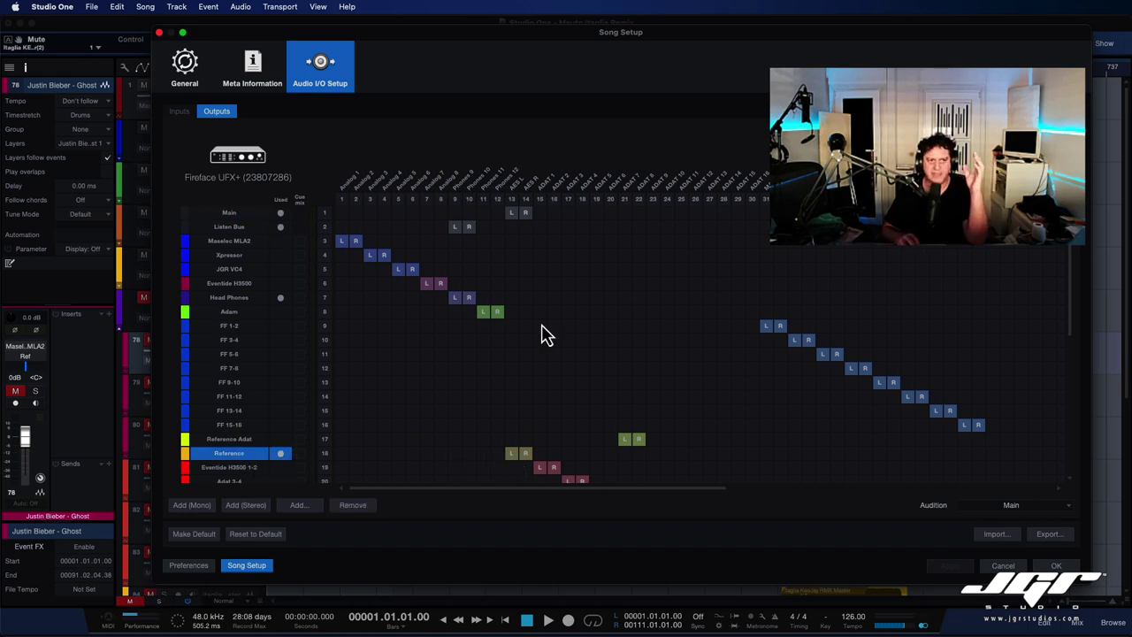
click(522, 215)
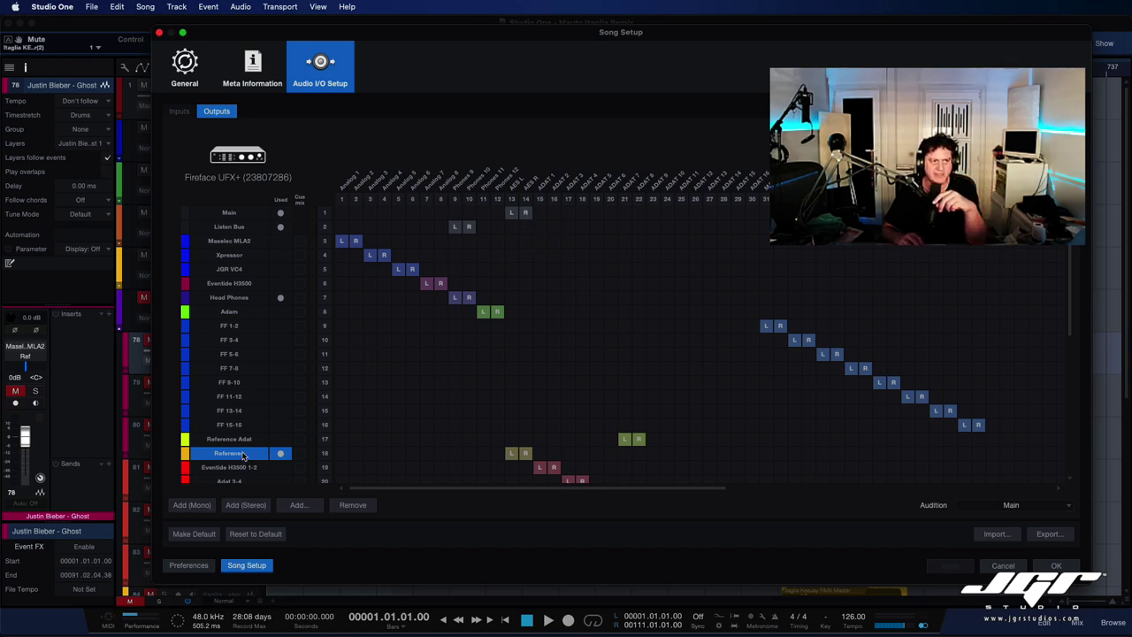
click(241, 215)
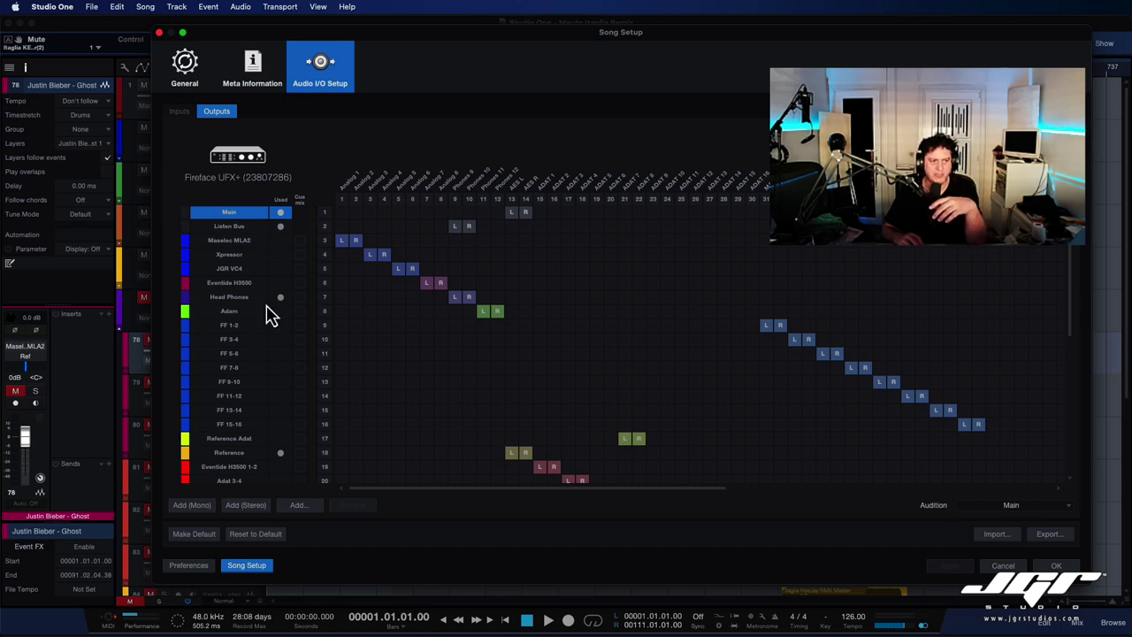
click(248, 456)
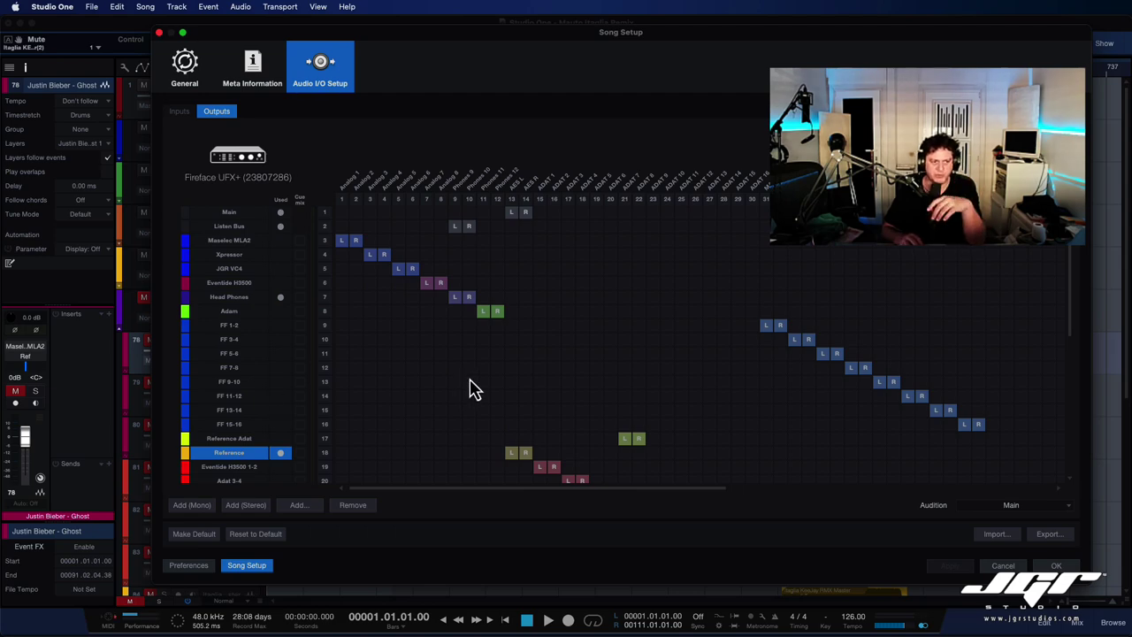
click(1057, 566)
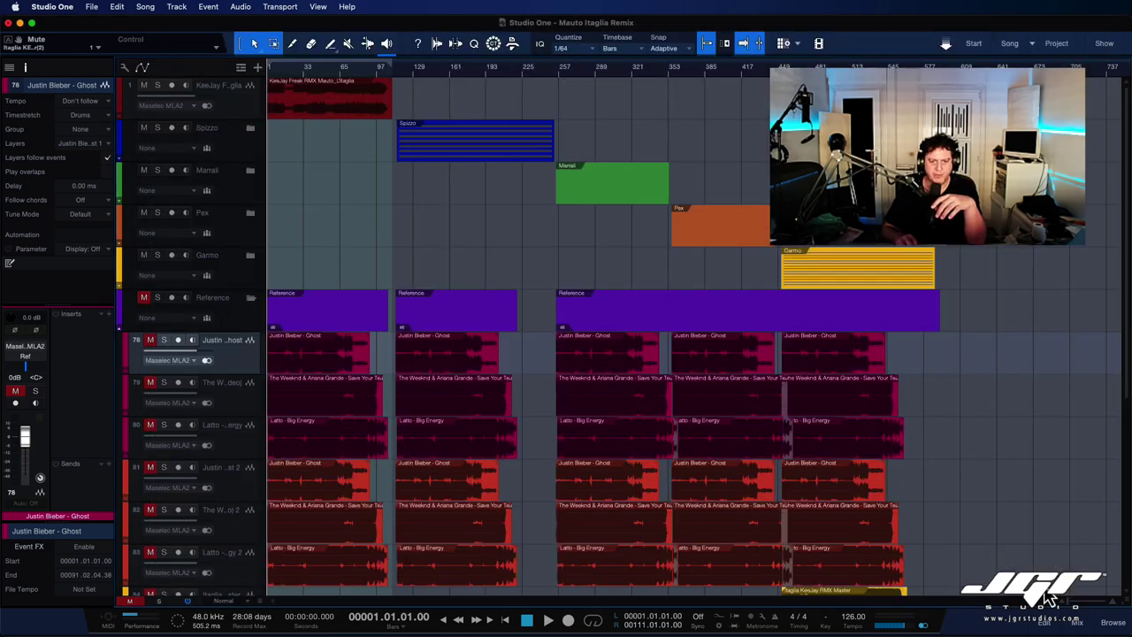
Show the mixing console and route the Ref bus to the Reference output.
click(1079, 622)
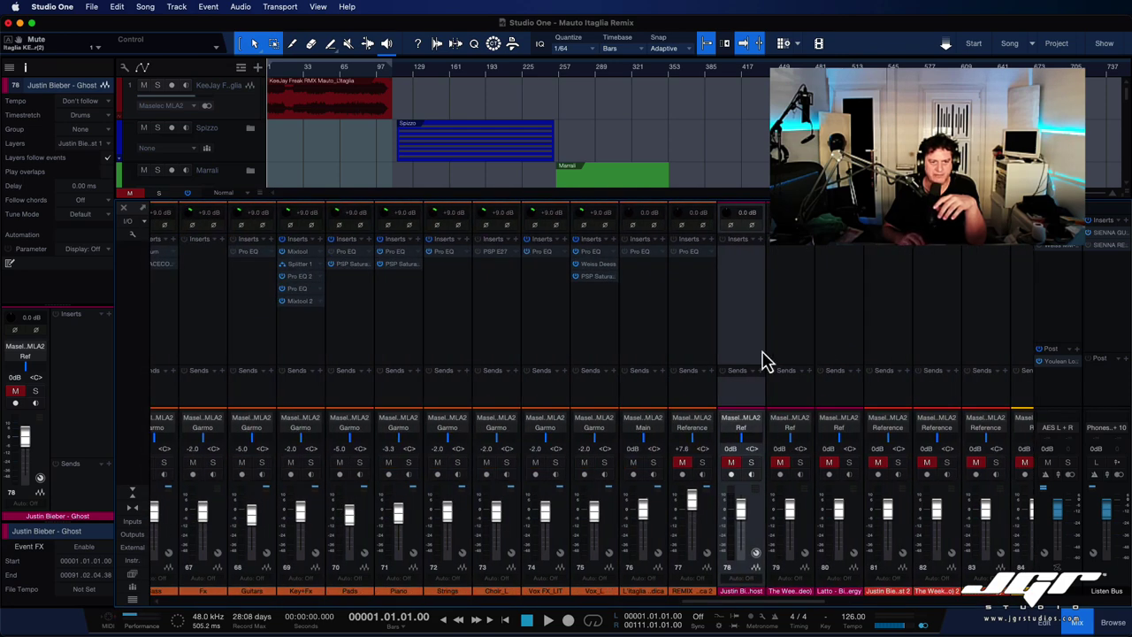
scroll(751, 433, right, 10)
scroll(751, 358, right, 3)
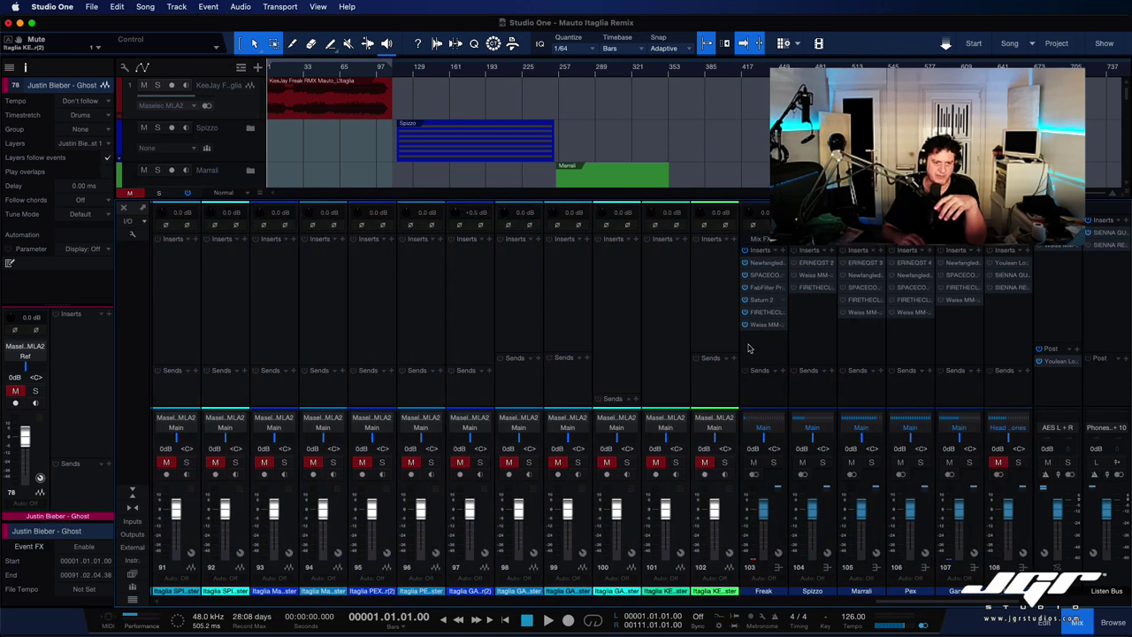
click(1014, 428)
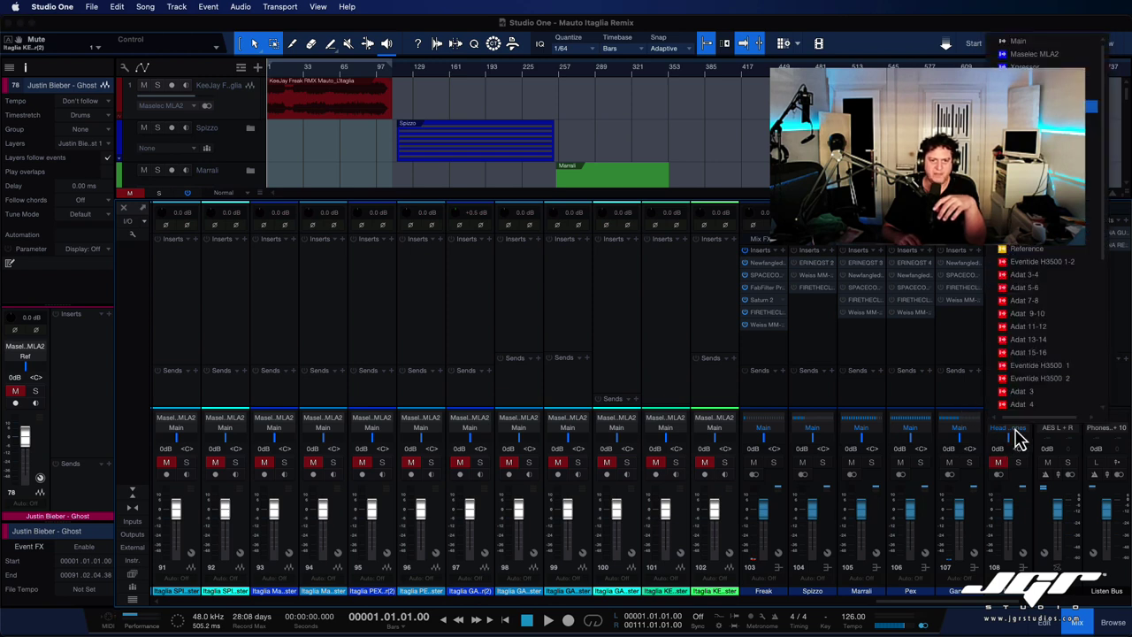
click(1017, 251)
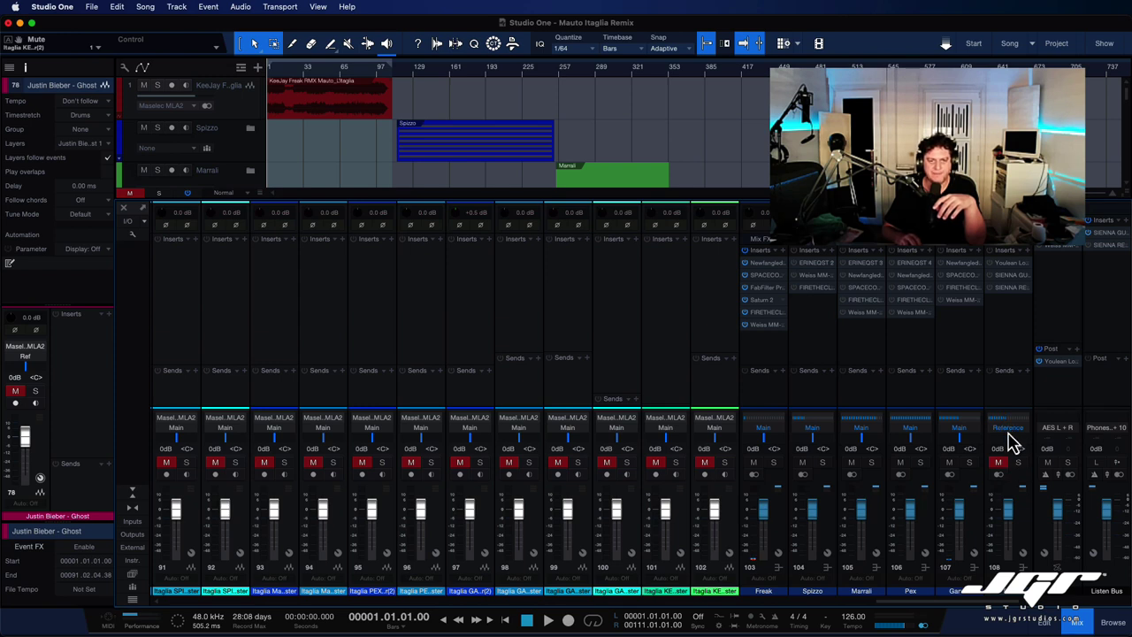
Toggle solo on the Ref bus on and off repeatedly to check how it switches against the Main output, leaving the bus muted.
click(1019, 463)
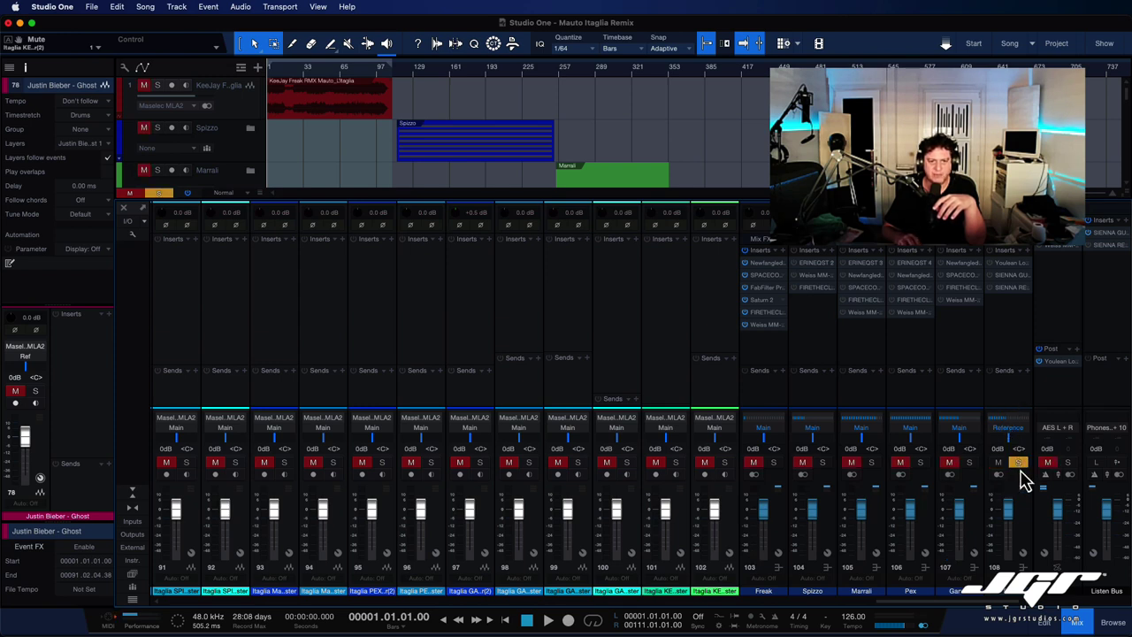
click(1020, 463)
click(1020, 465)
click(1020, 465)
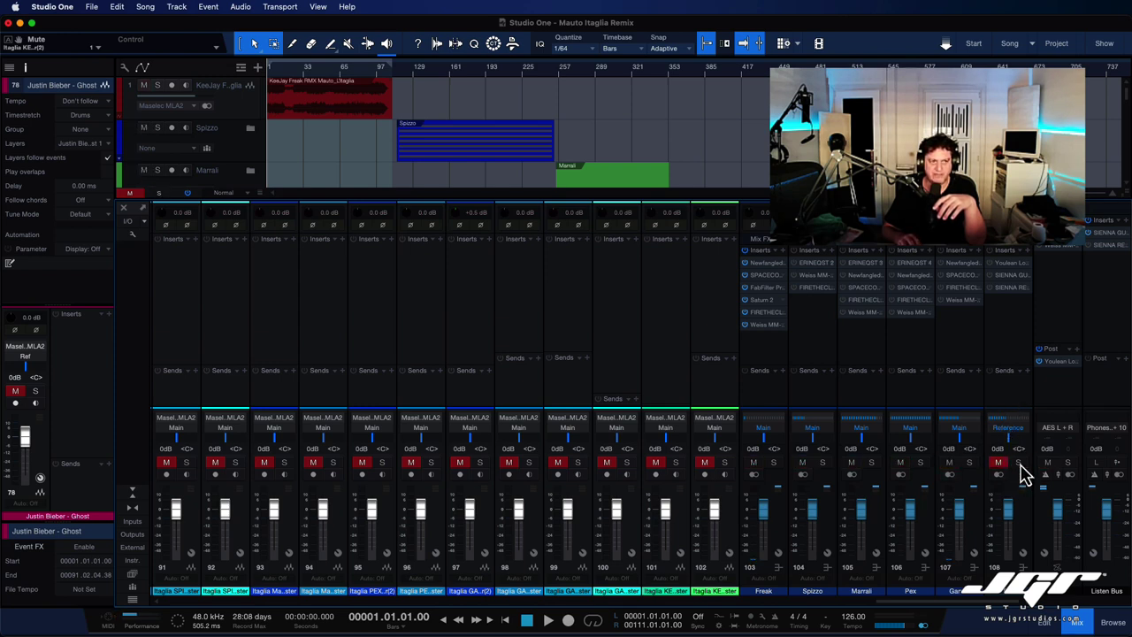
click(1020, 466)
click(1020, 465)
click(1020, 465)
click(1020, 465)
click(998, 463)
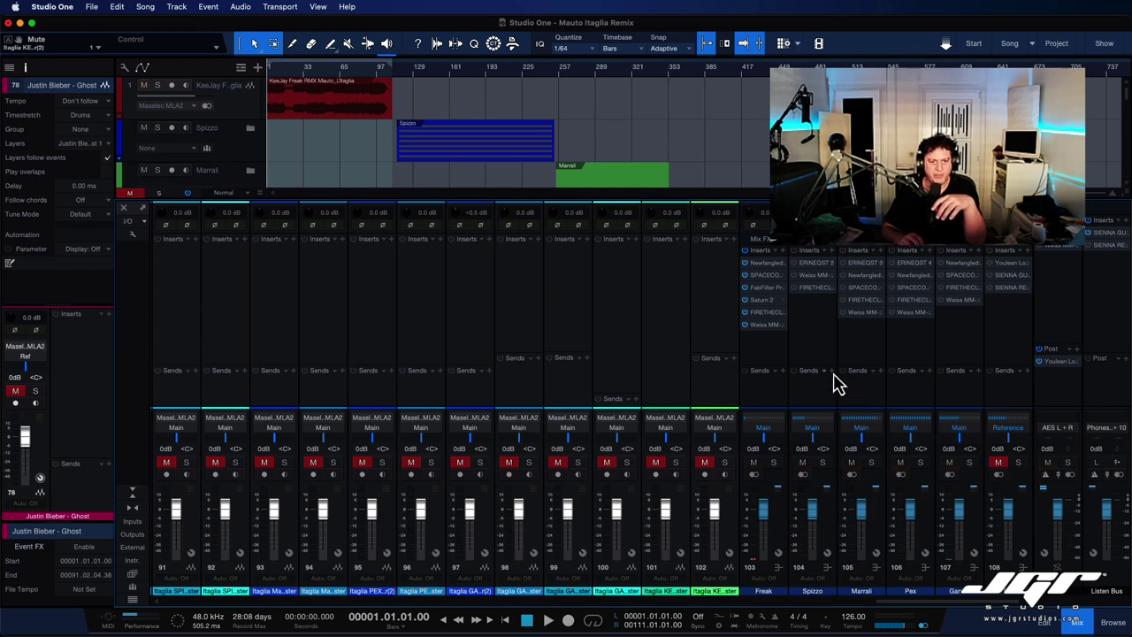
Go through the Freak, Spizzo, Marrali, Pex and Garmo buses in the mixer and examine each one's insert chain and Main routing.
click(763, 361)
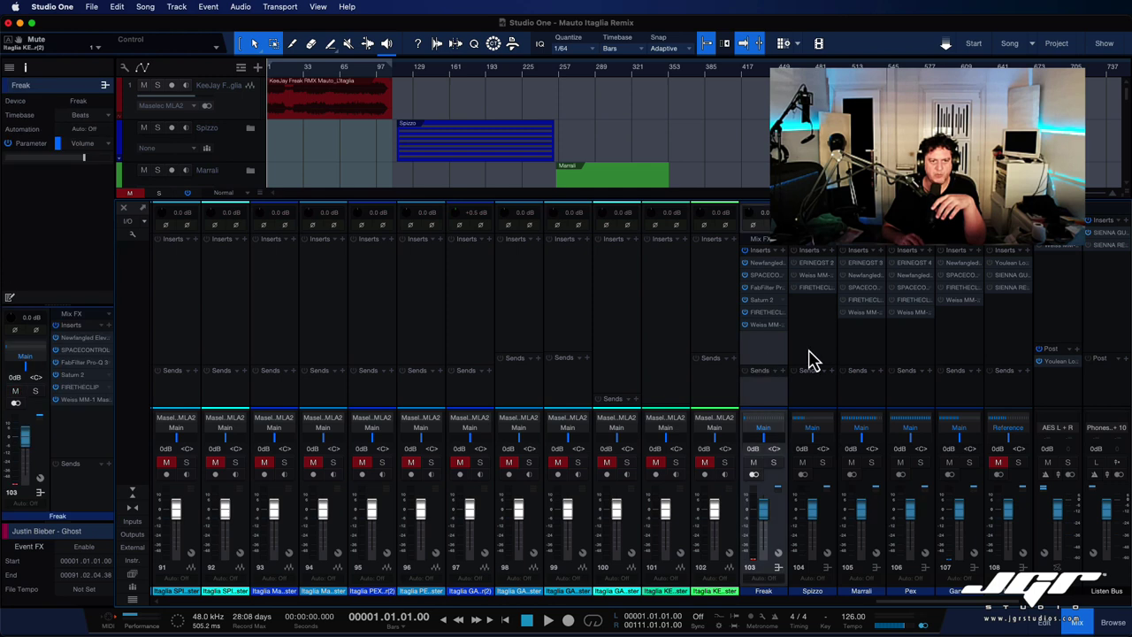
click(823, 361)
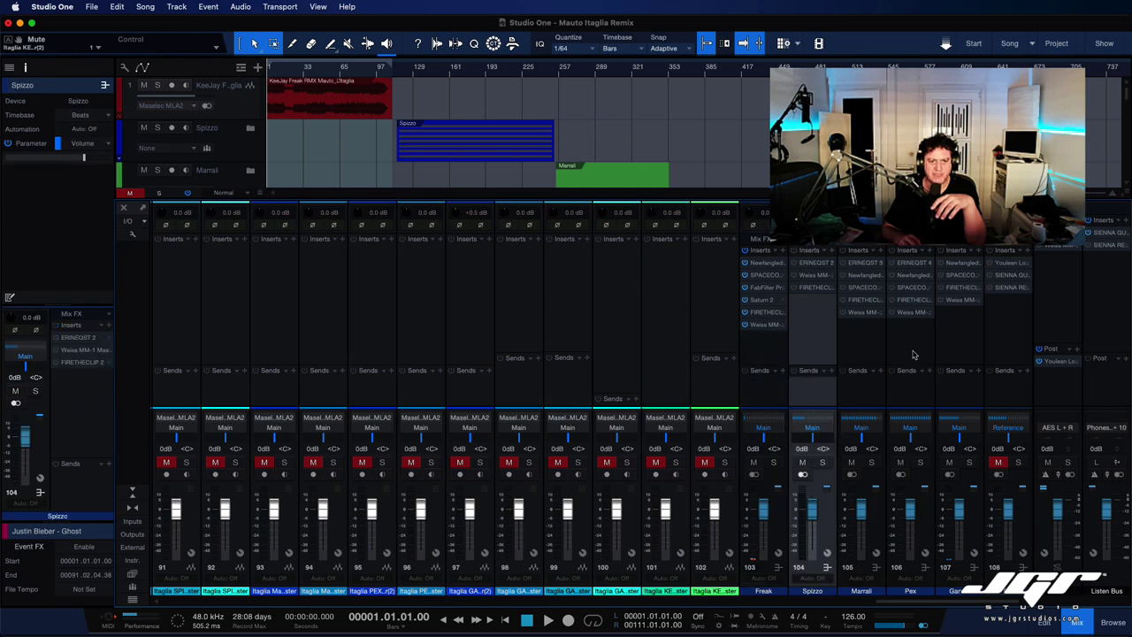
click(914, 355)
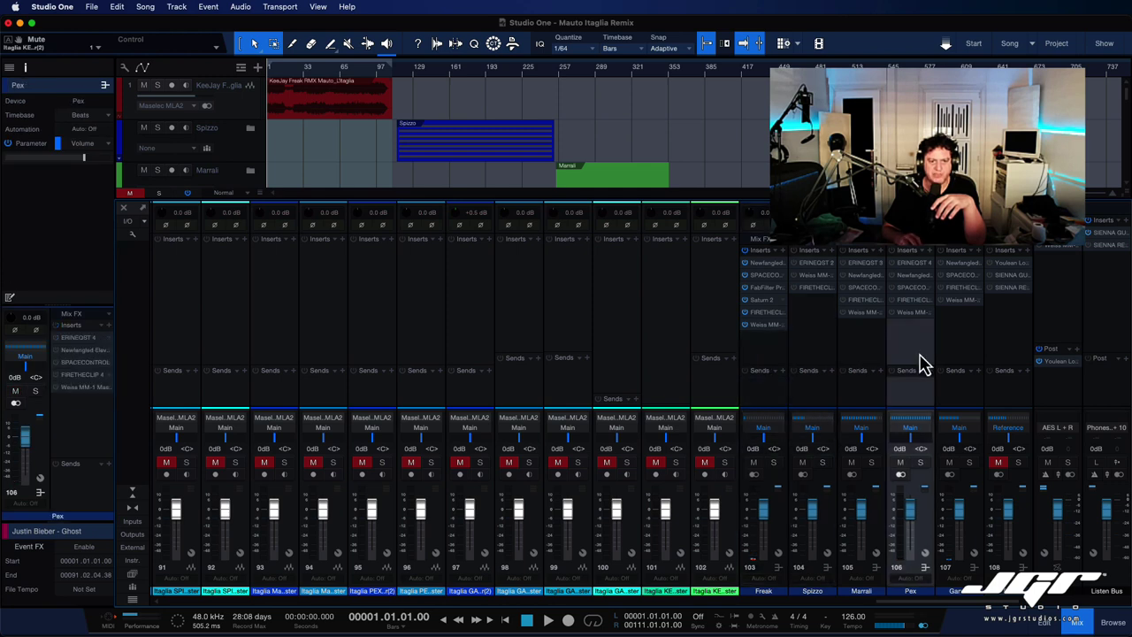
click(776, 358)
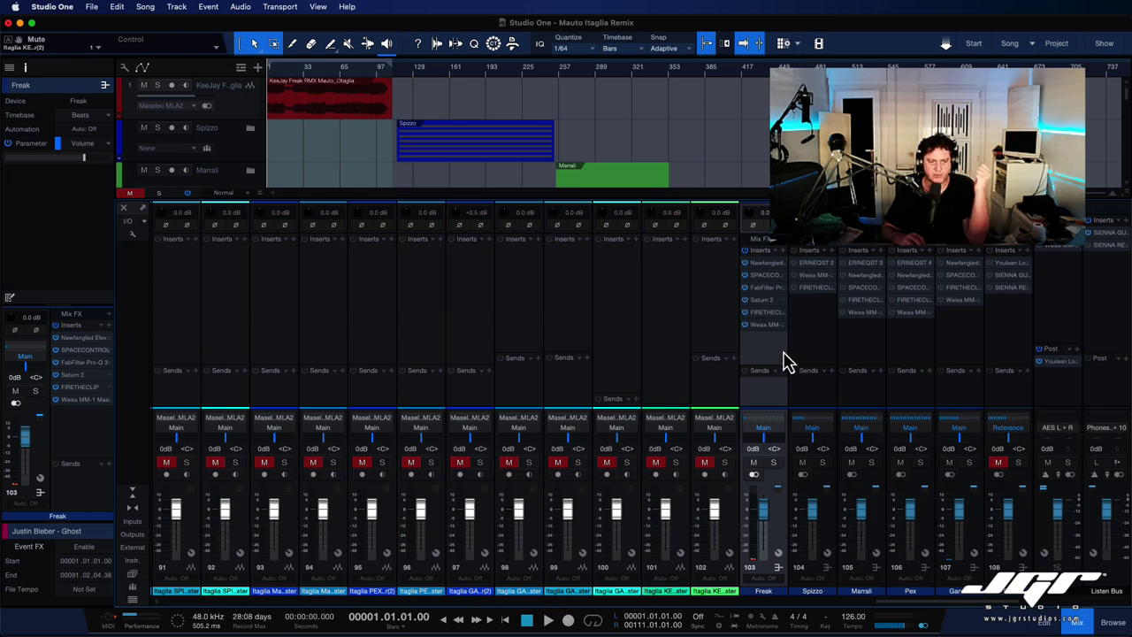
click(830, 361)
click(873, 361)
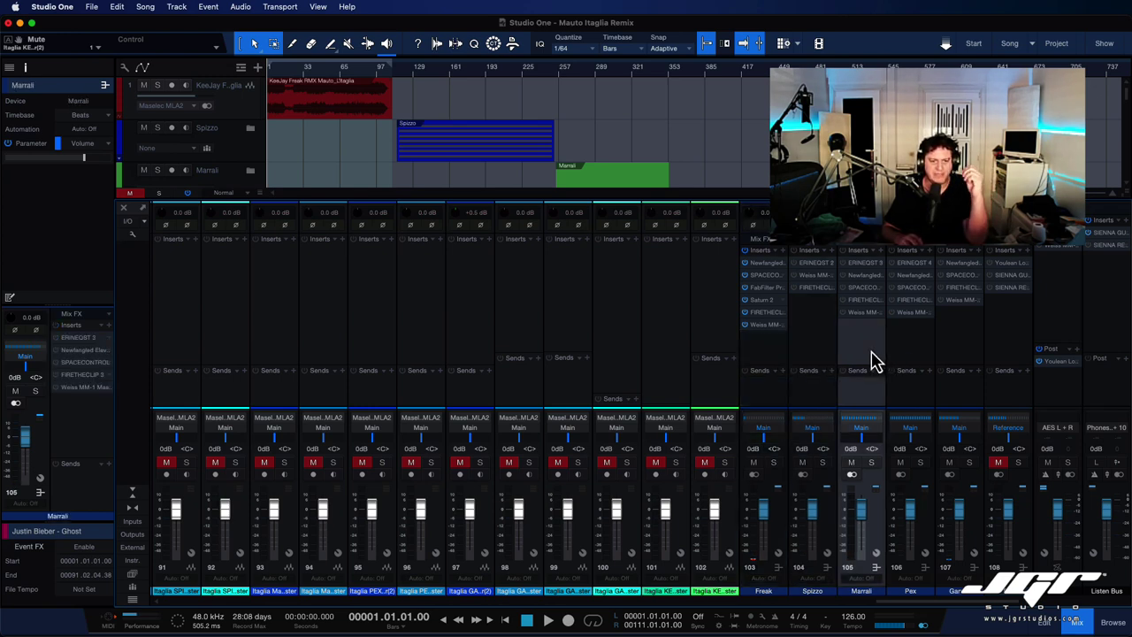
click(929, 363)
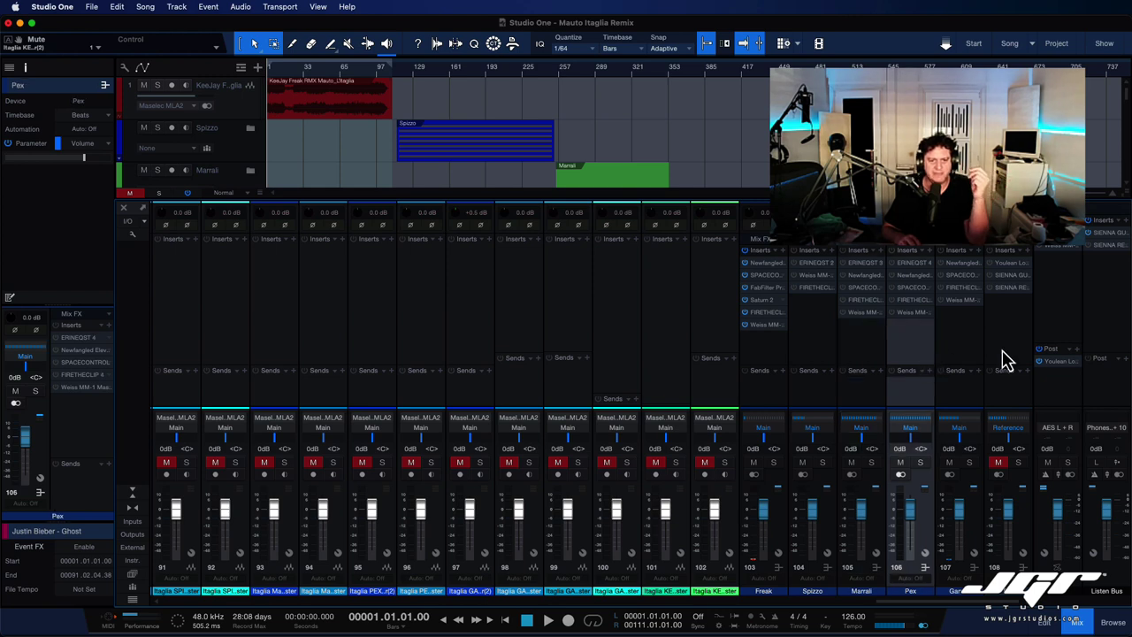
click(961, 359)
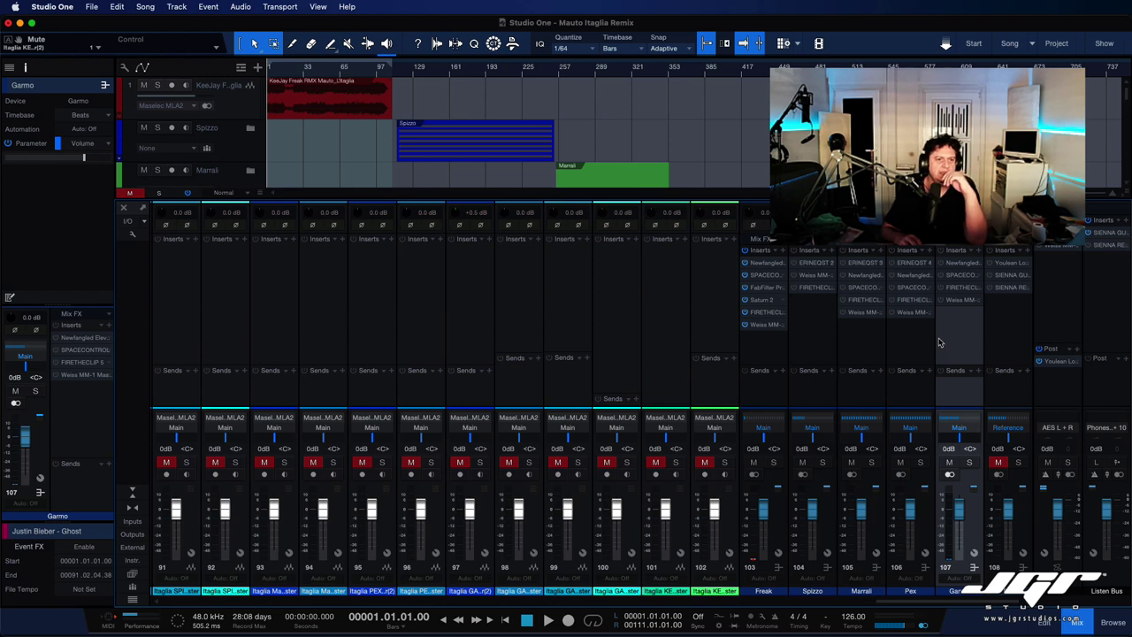
click(766, 355)
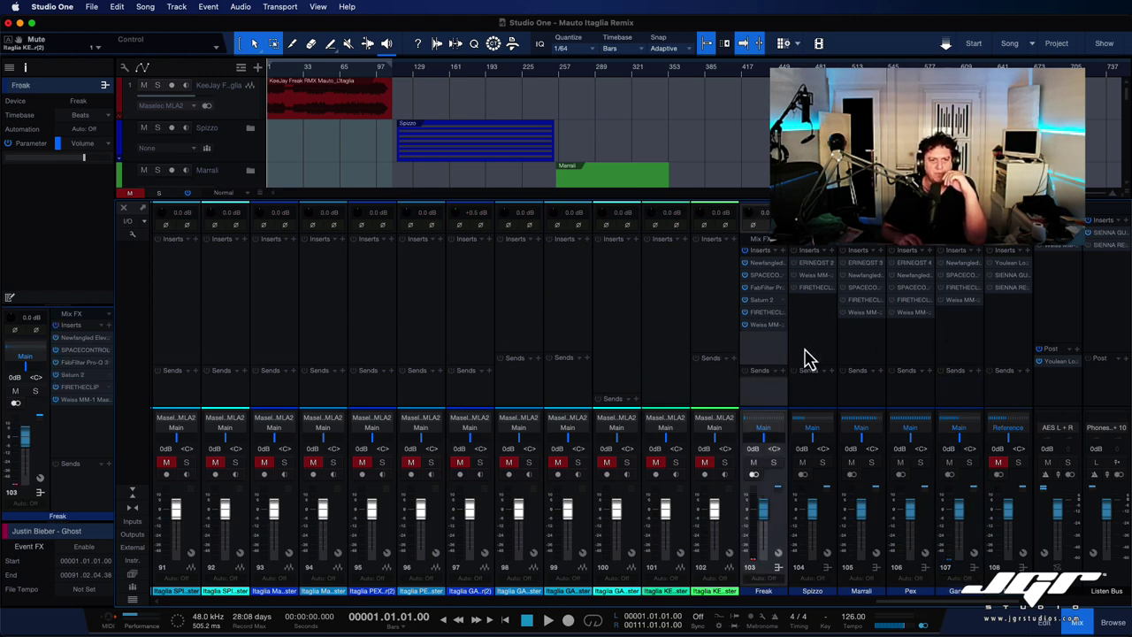
click(807, 359)
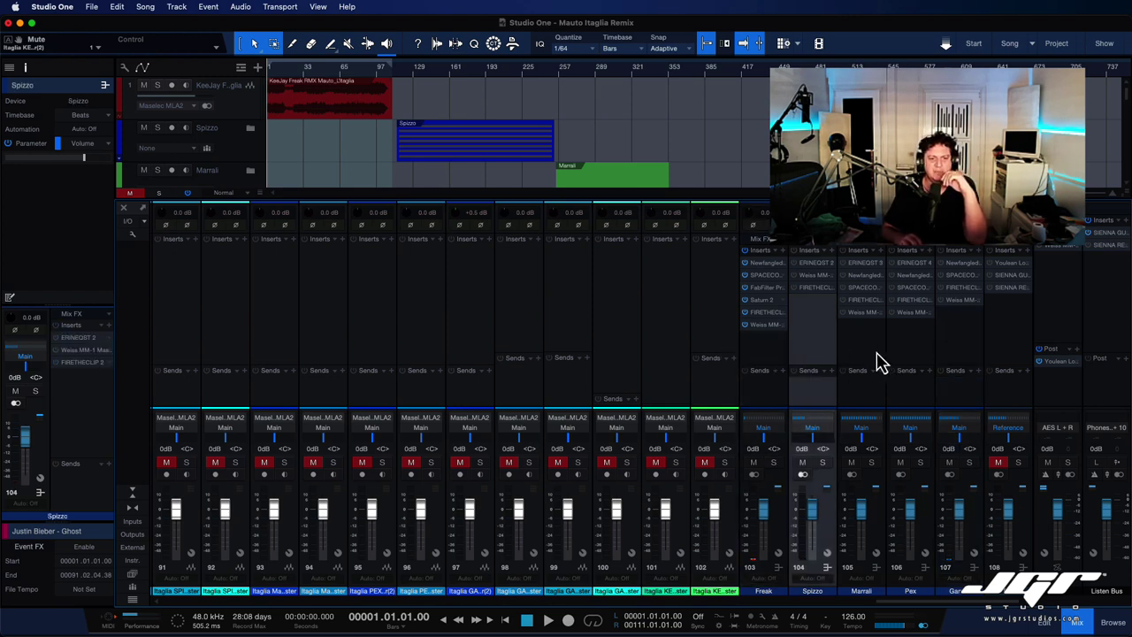
click(876, 361)
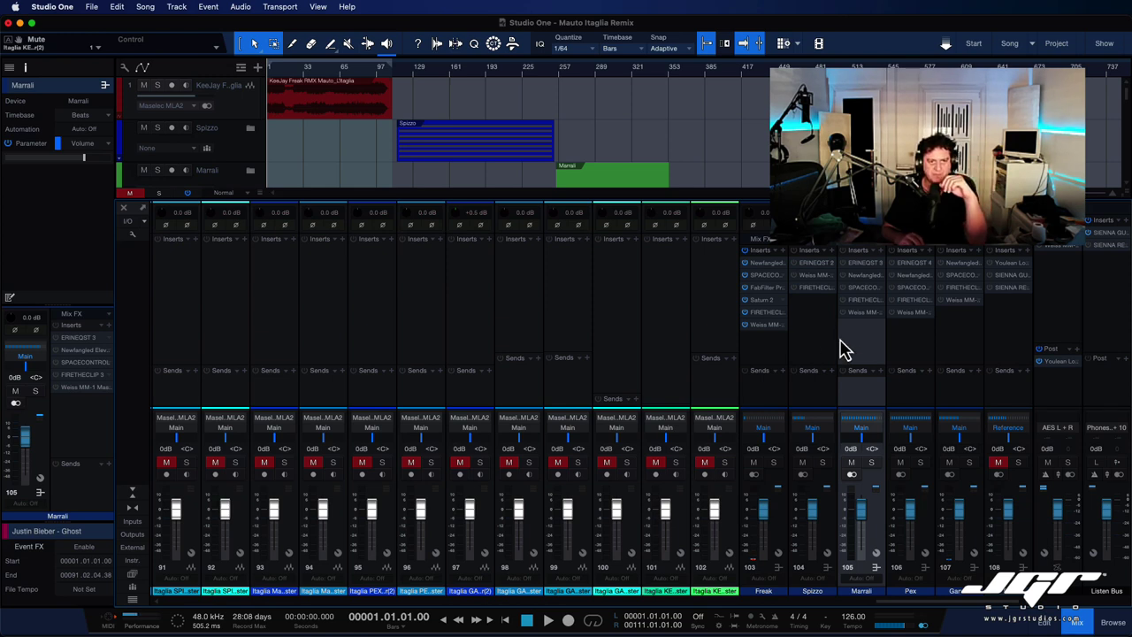
click(767, 359)
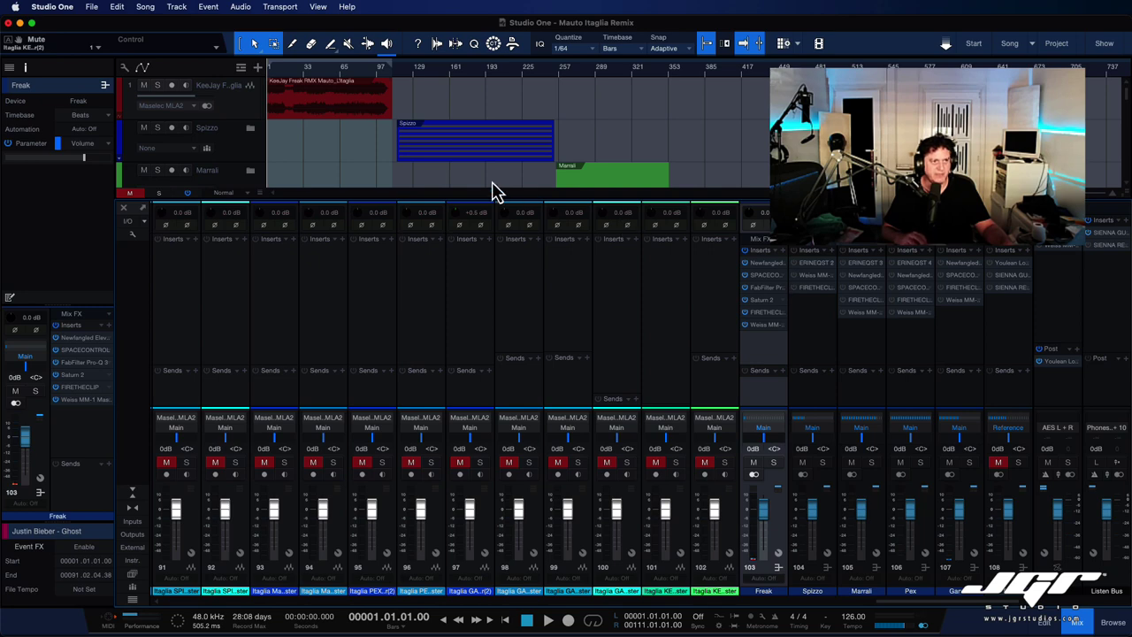
Select the KeeJay Freak RMX track, increase its track height, and play it with the Freak bus inserts switched off.
click(248, 110)
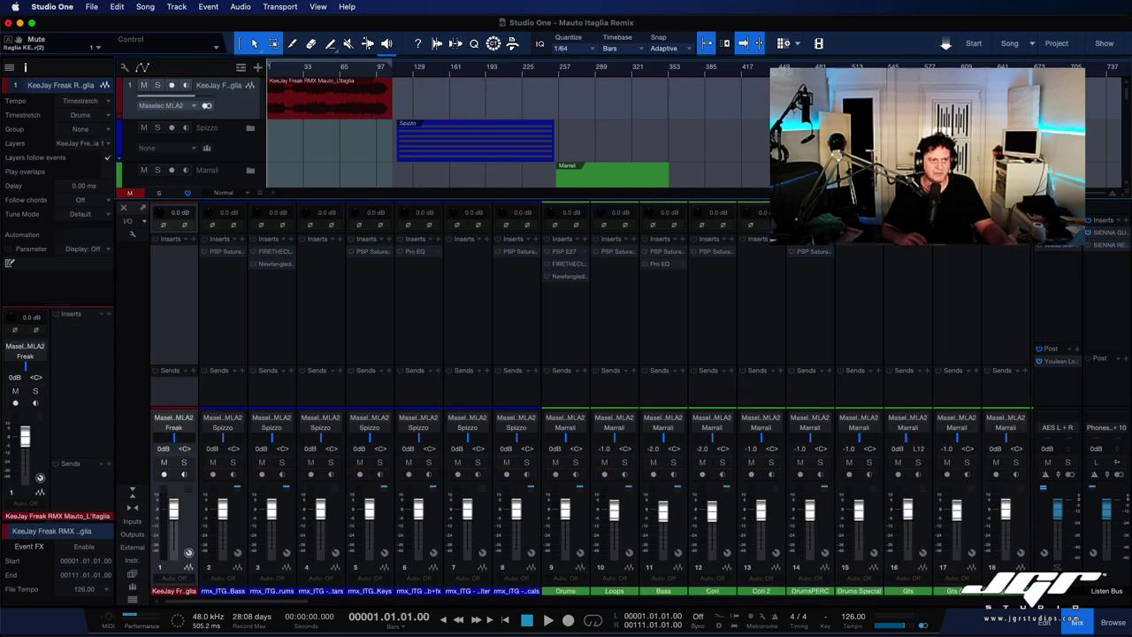
drag(242, 124, 243, 147)
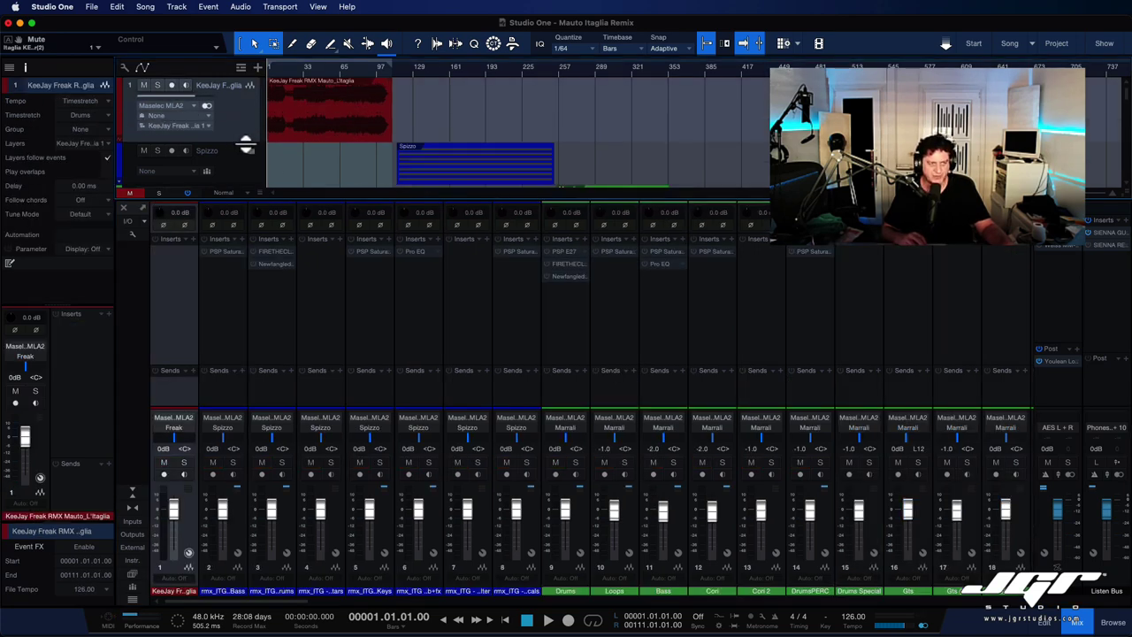
scroll(645, 280, right, 15)
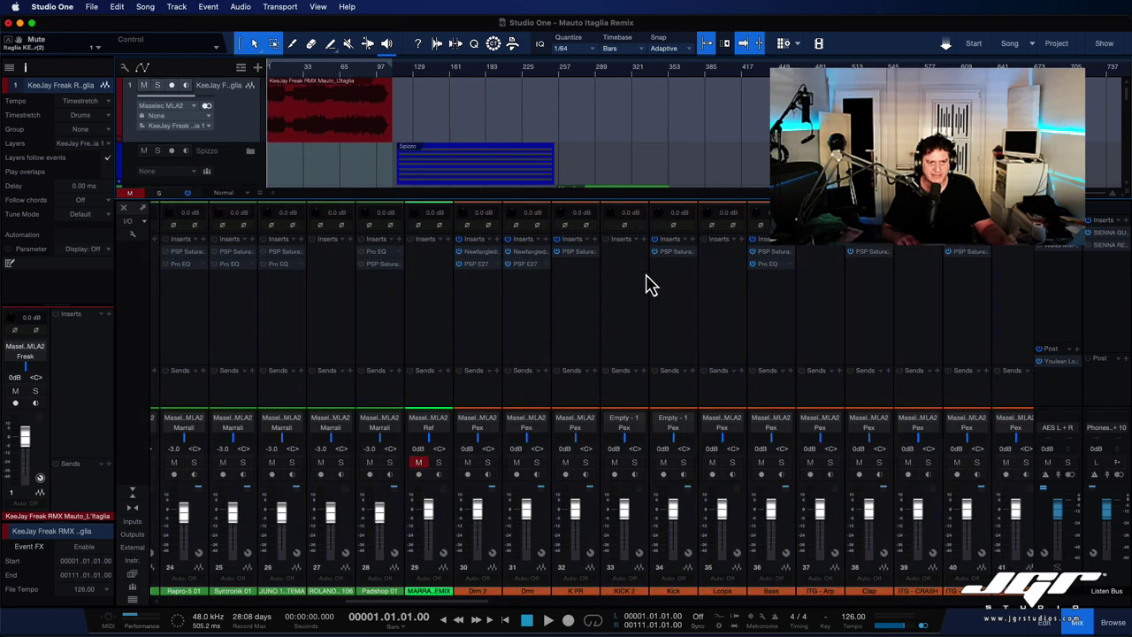
scroll(698, 277, right, 8)
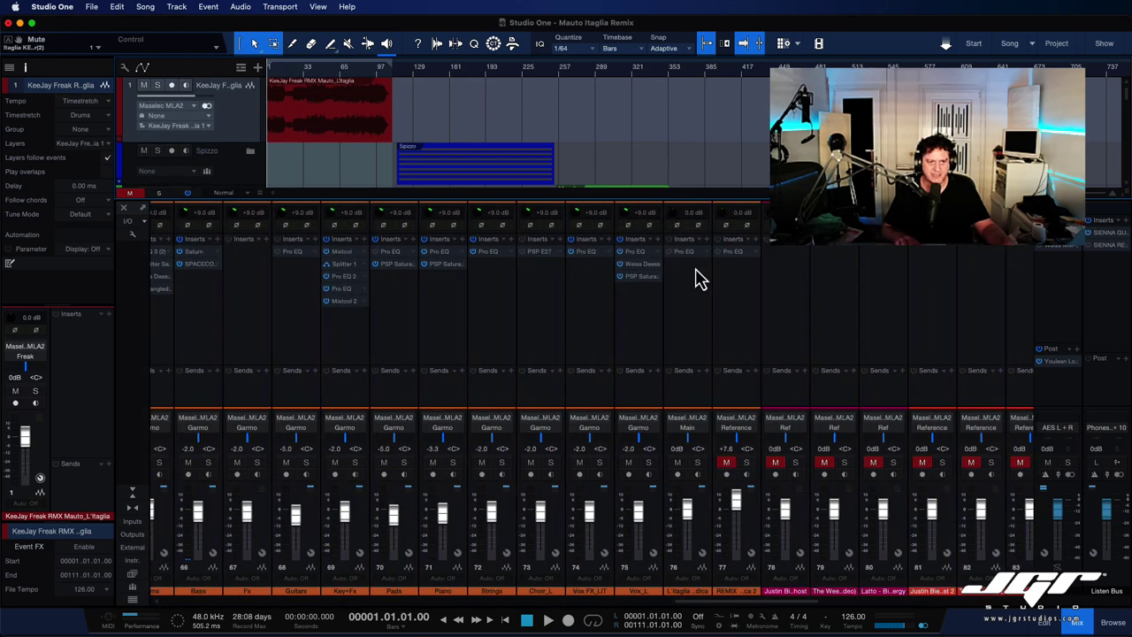
key(space)
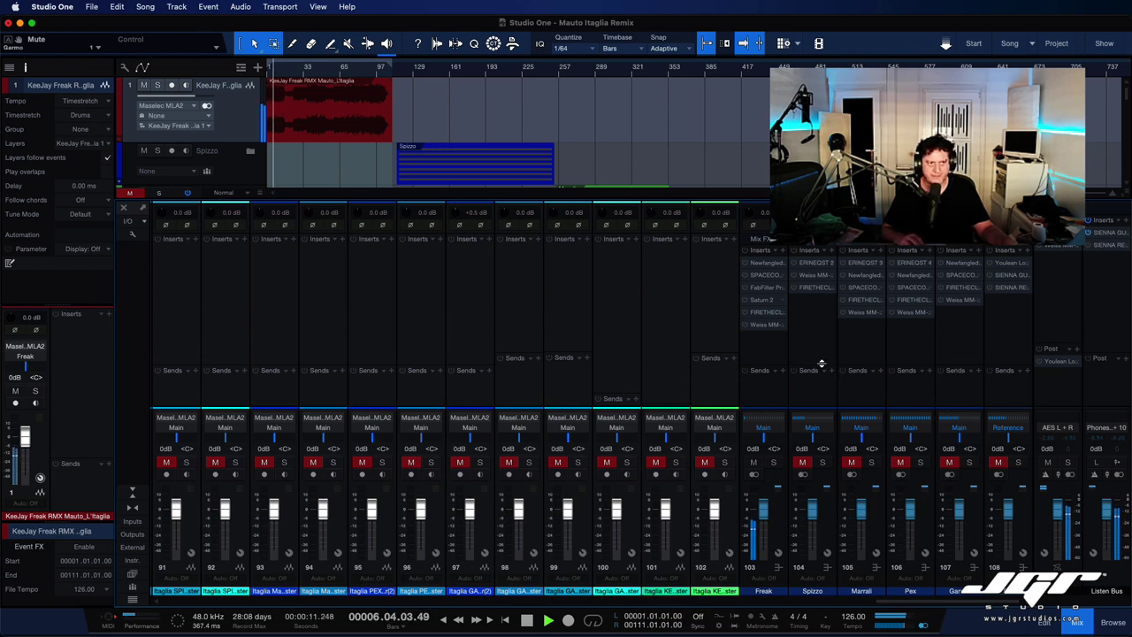
key(space)
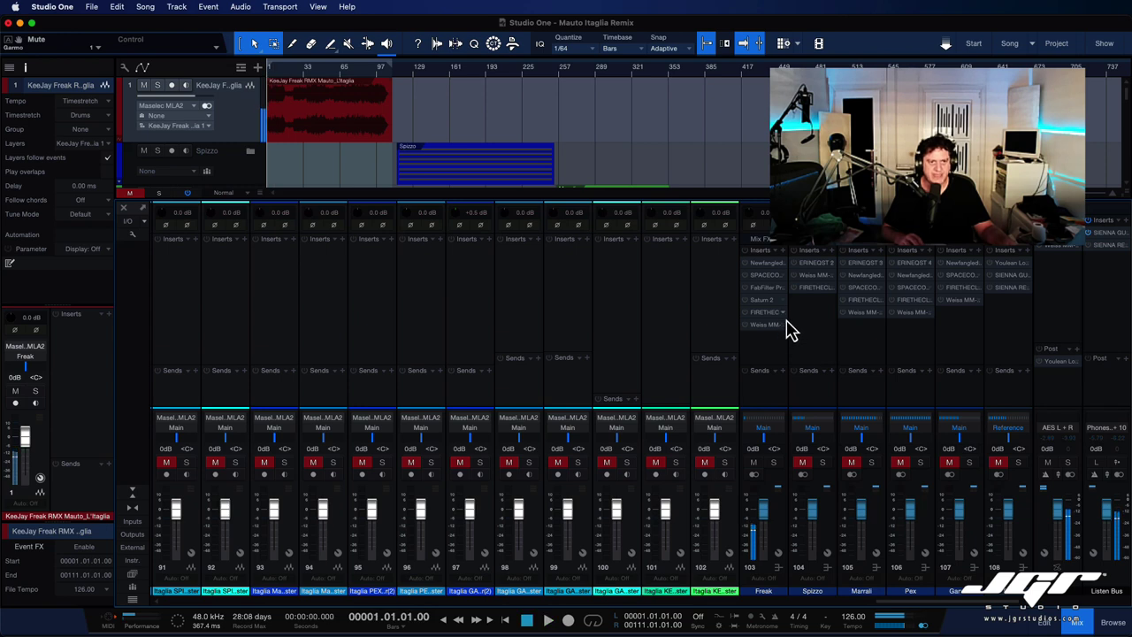
Enable and open Newfangled Elevate on the Freak bus, and check its Input/Output and Gain Reduction meters, ending on the Filter Bank view.
click(745, 264)
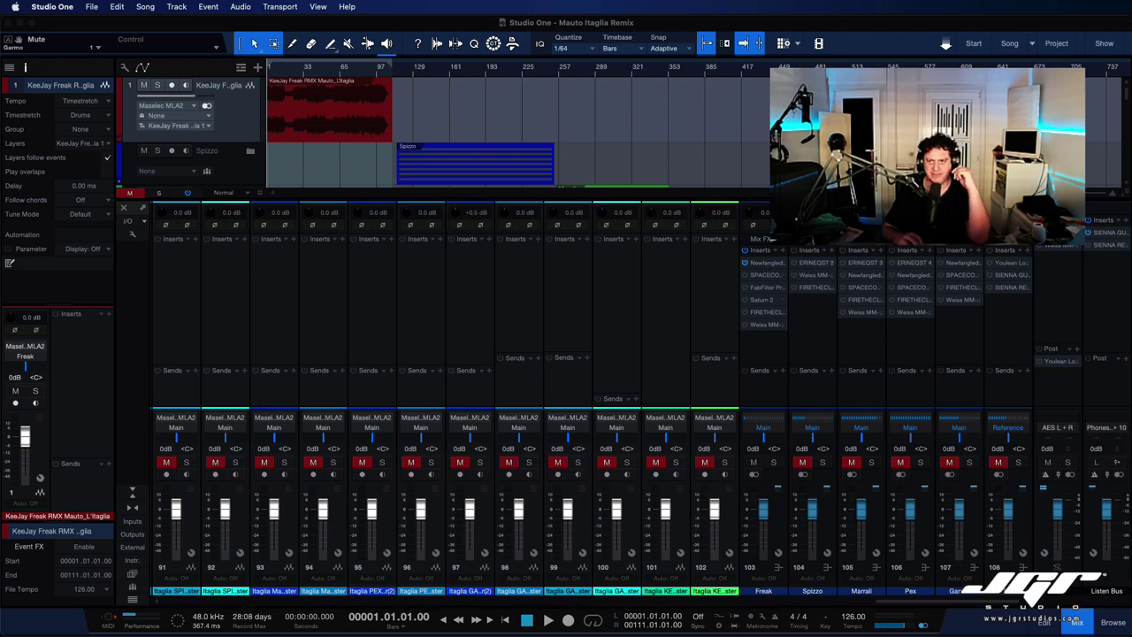
click(754, 263)
drag(797, 106, 391, 106)
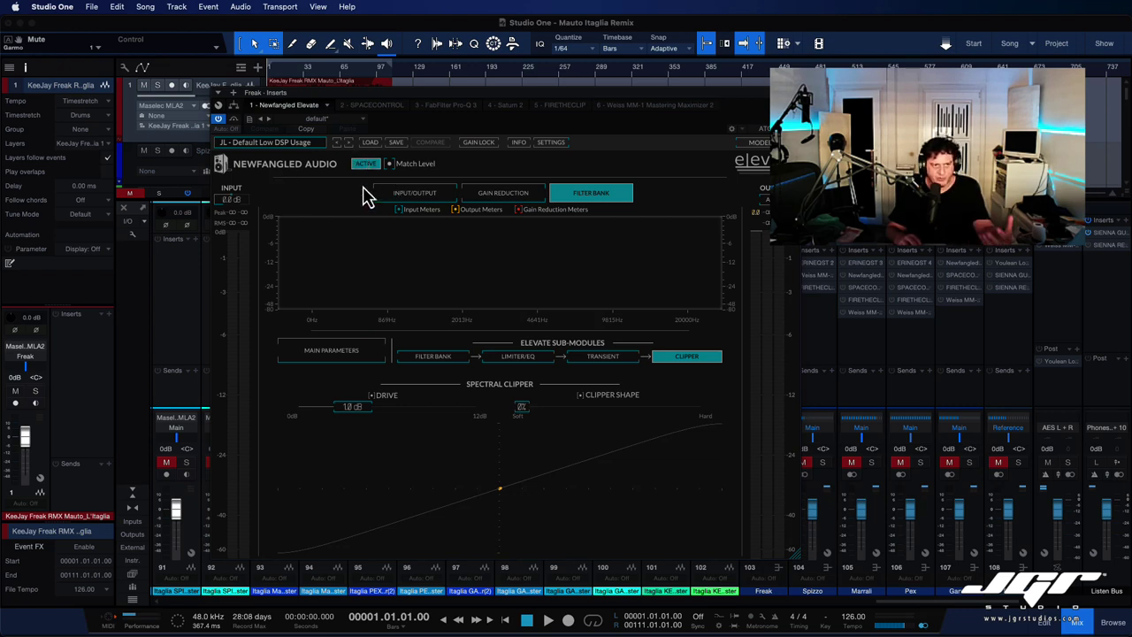
click(430, 198)
click(500, 198)
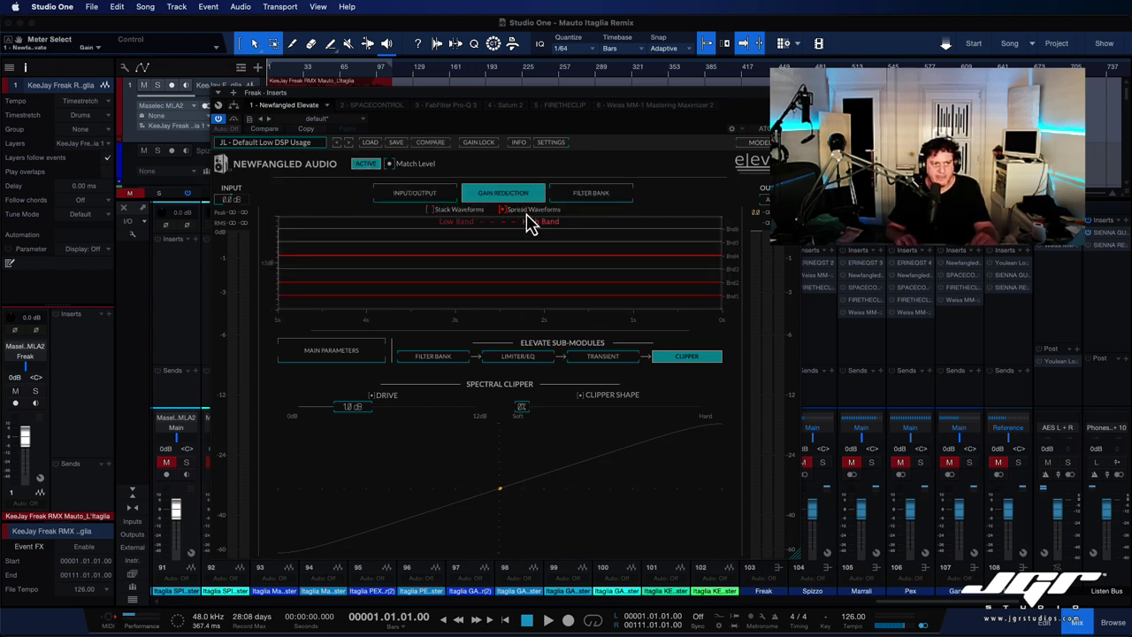
click(579, 200)
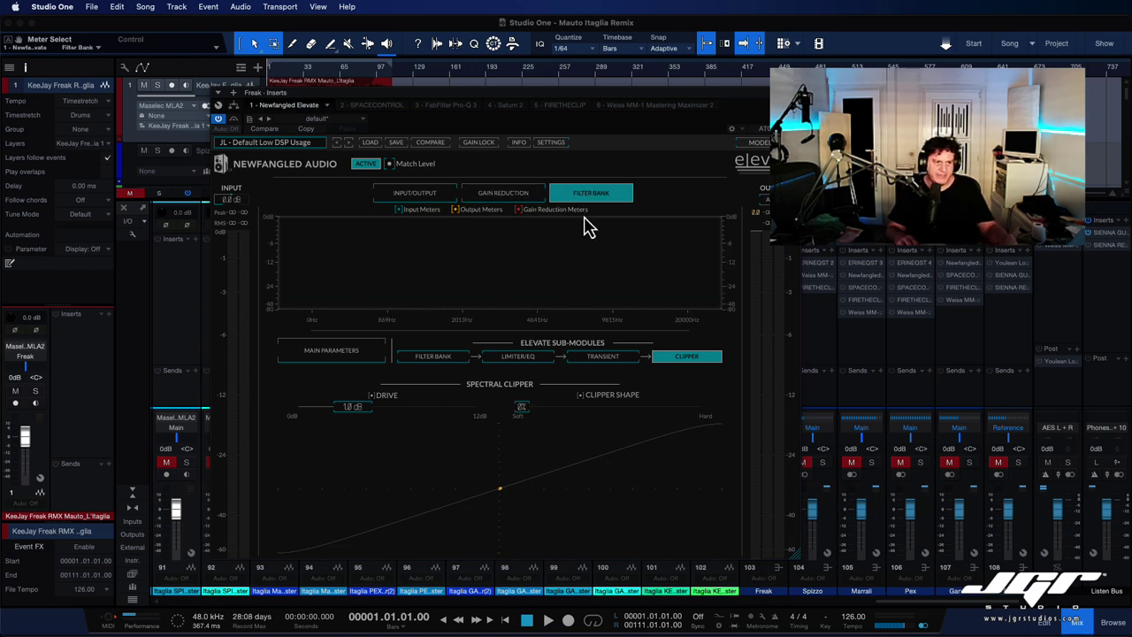
Play the track while comparing Newfangled Elevate bypassed and active, and close the plug-in window.
key(space)
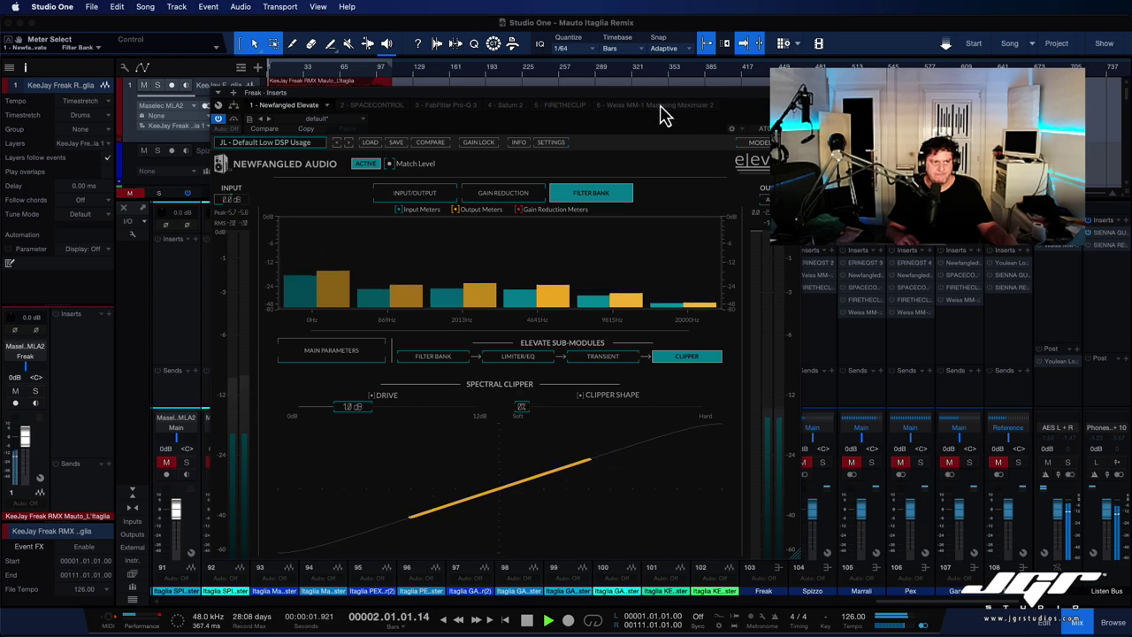
drag(663, 114, 727, 69)
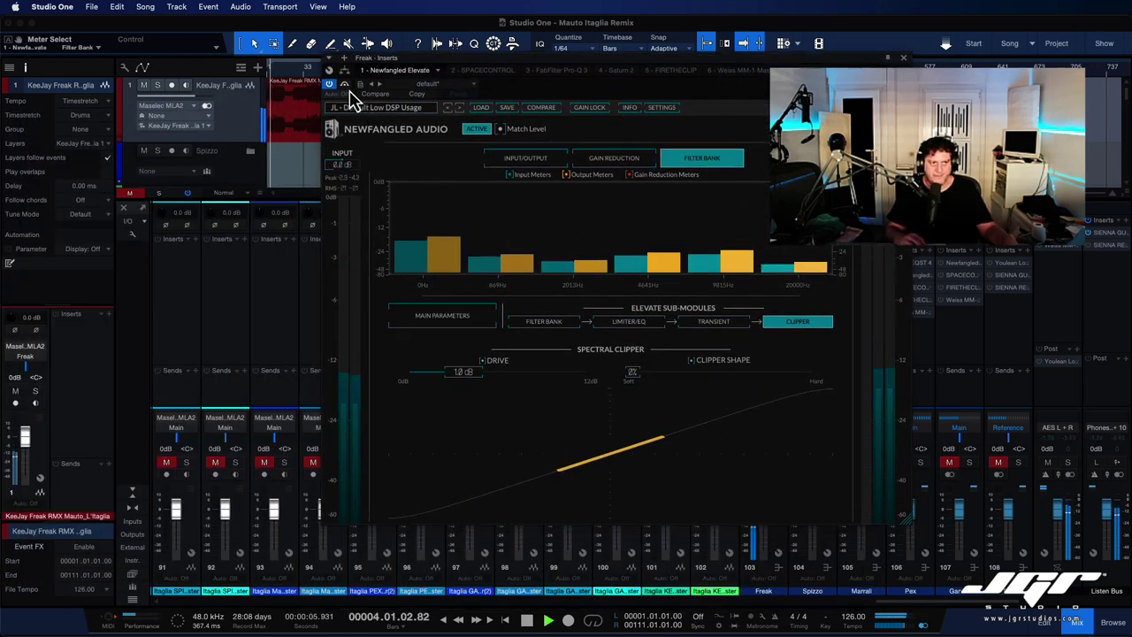
click(345, 84)
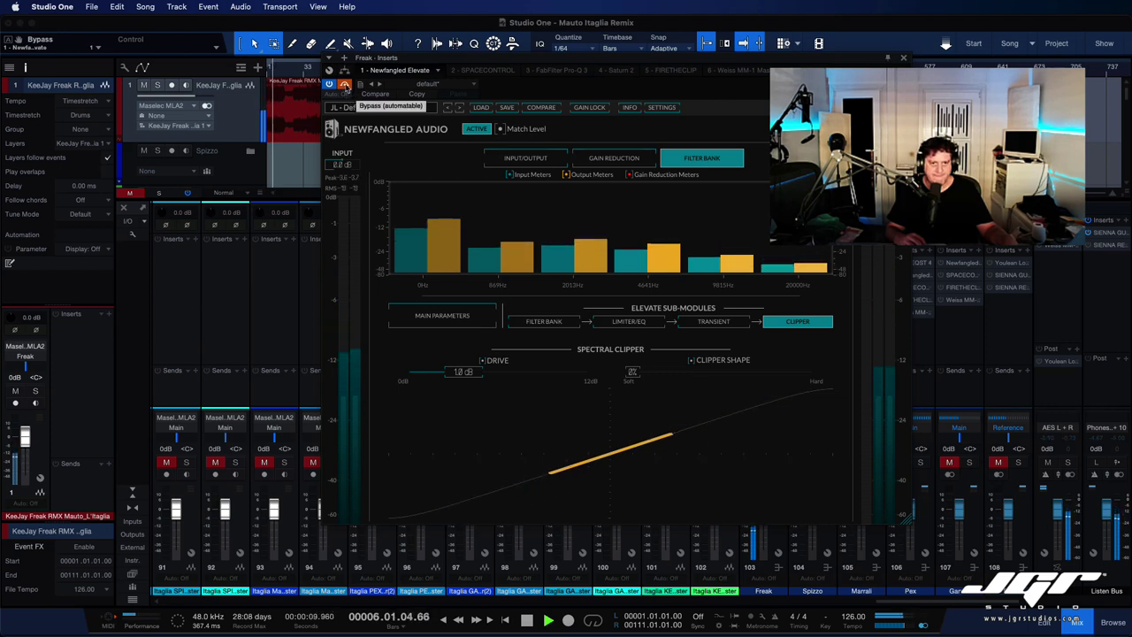
click(345, 84)
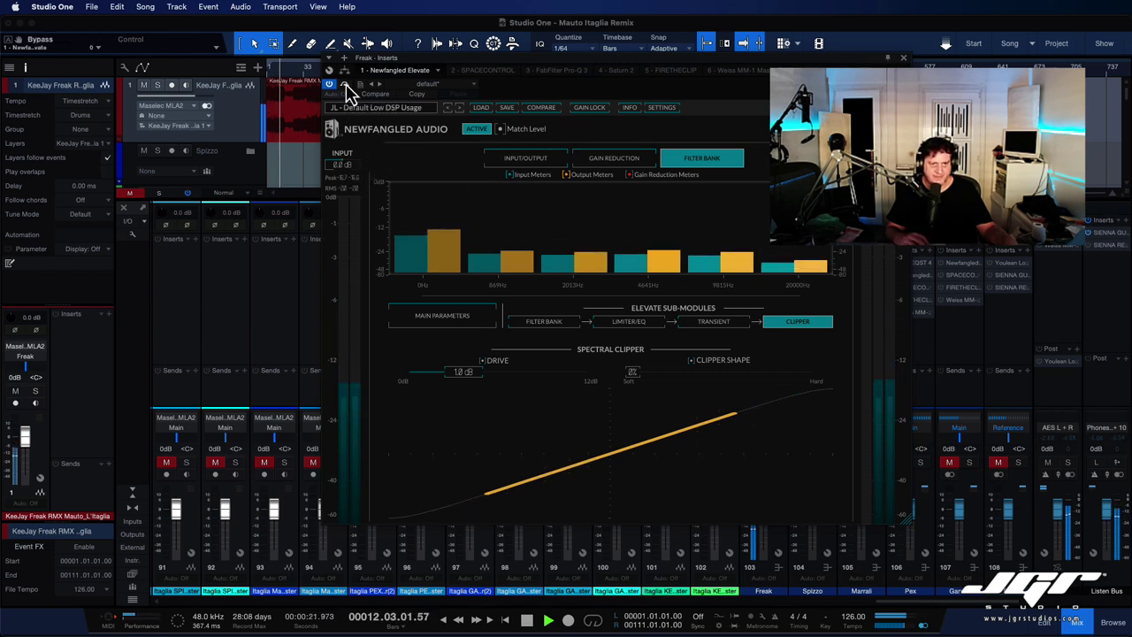
key(space)
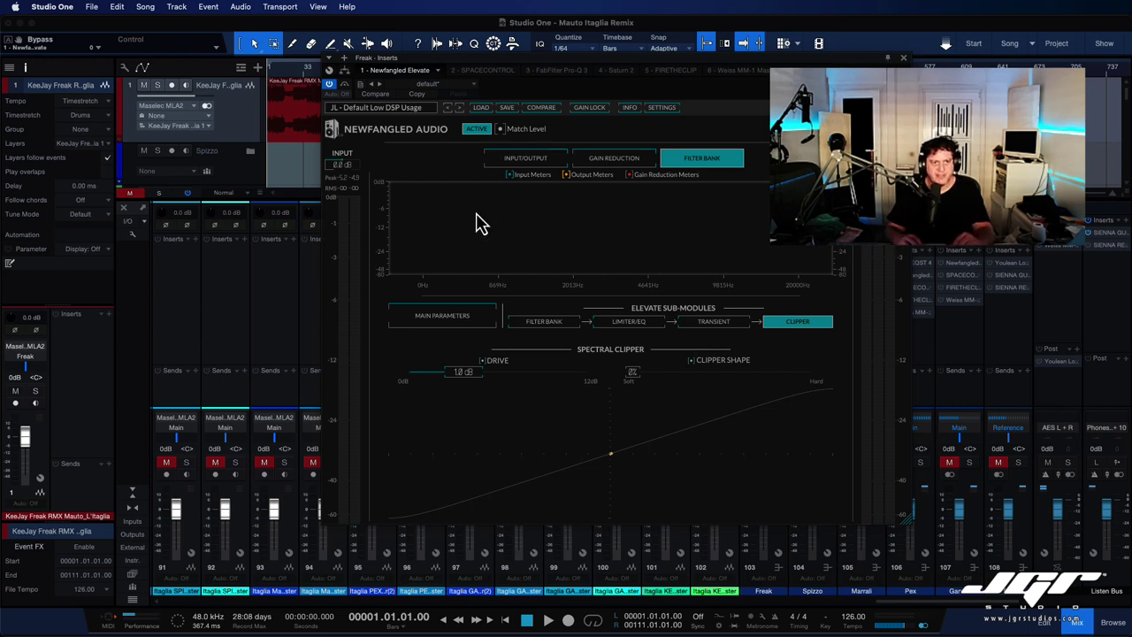
key(space)
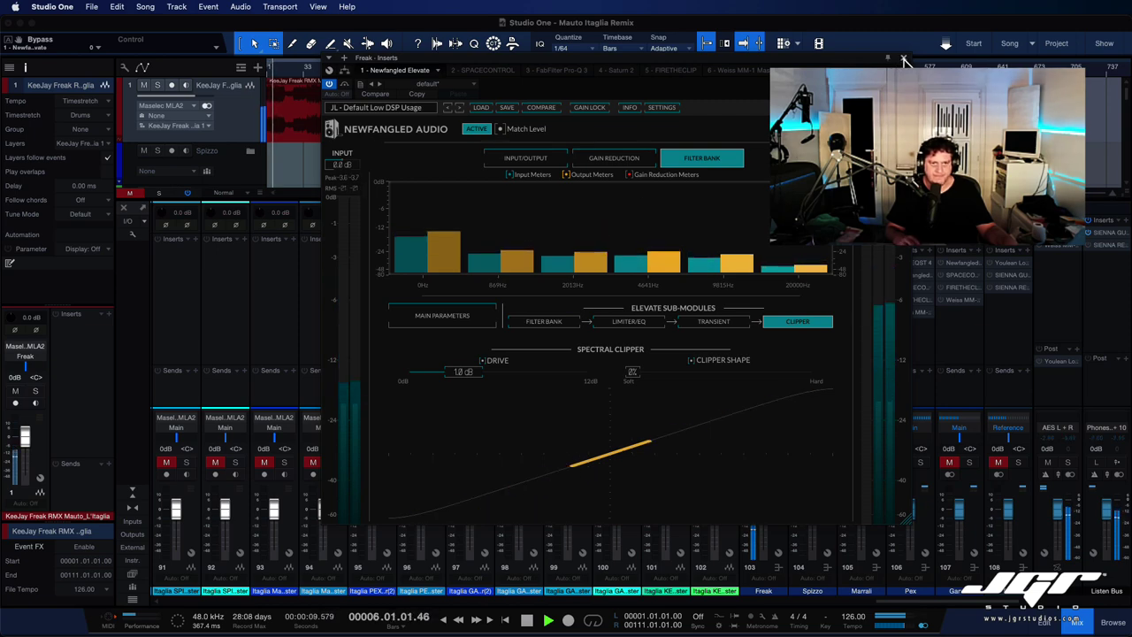
key(Escape)
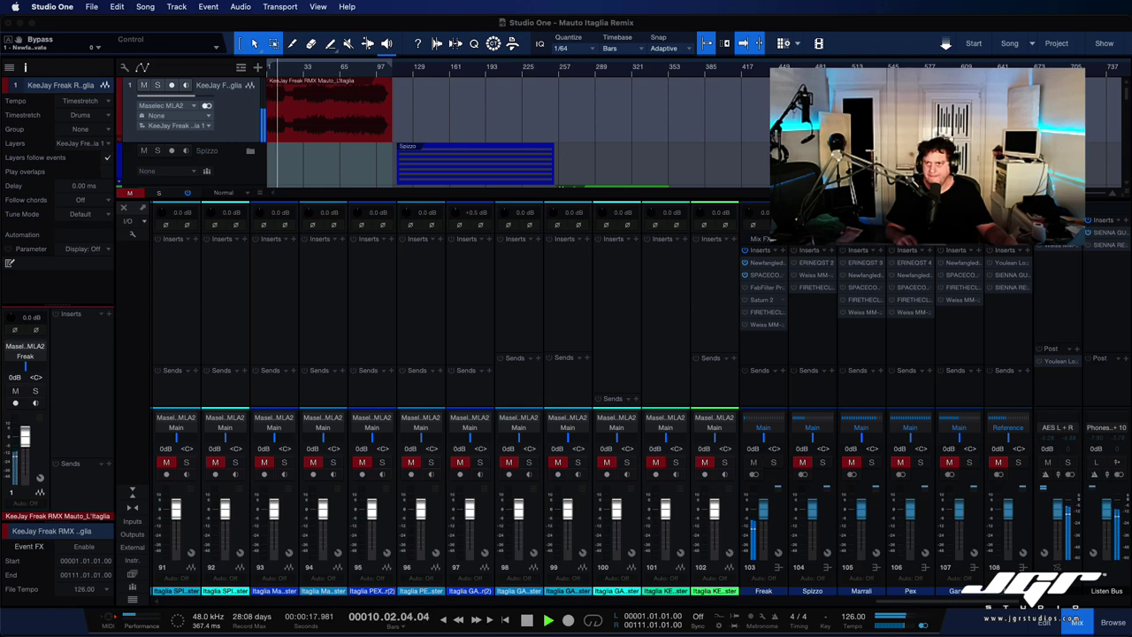
Open SPACECONTROL on the Freak bus while the track plays, move its window clear of the mixer inserts, and stop playback.
double_click(763, 274)
drag(842, 124, 283, 70)
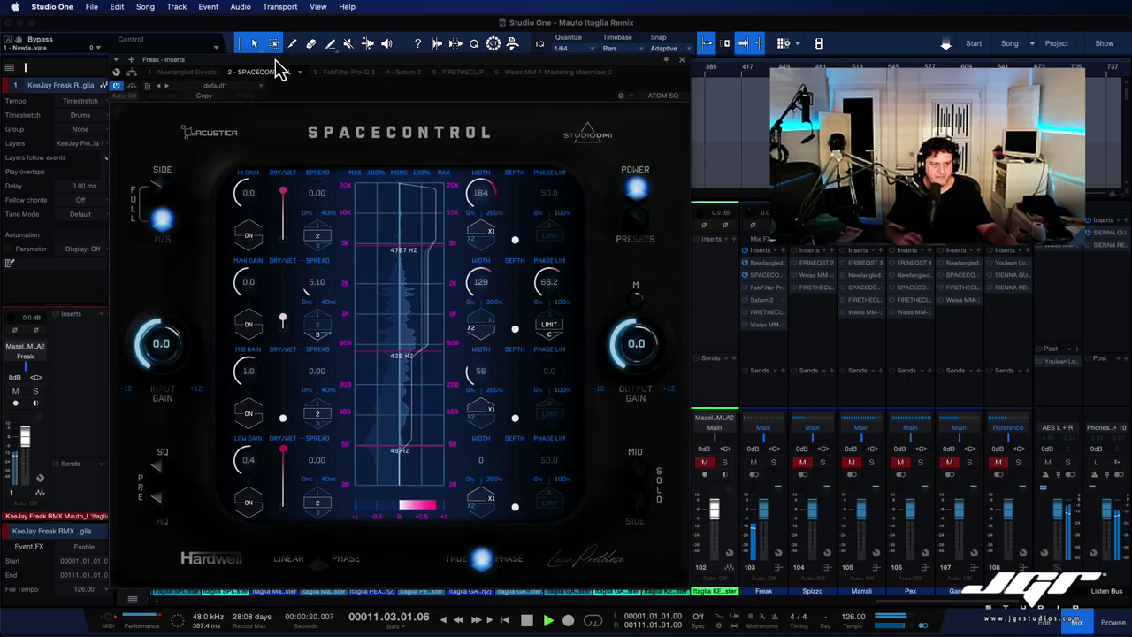
key(space)
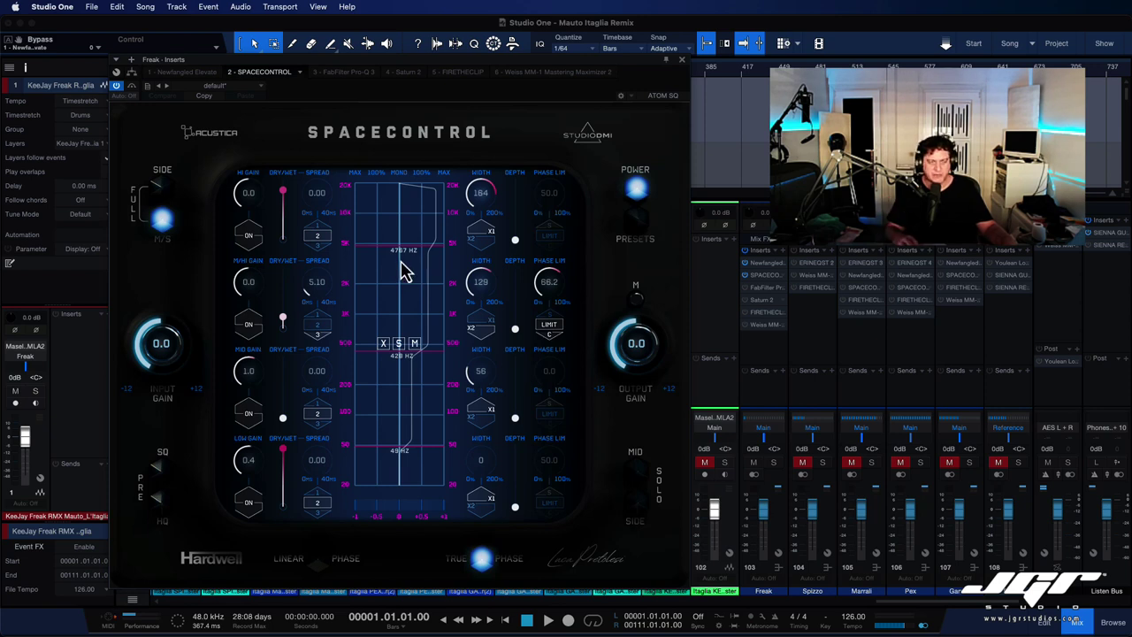
Play the track while comparing SPACECONTROL powered off and on, leave it on, close its window, and stop playback.
key(space)
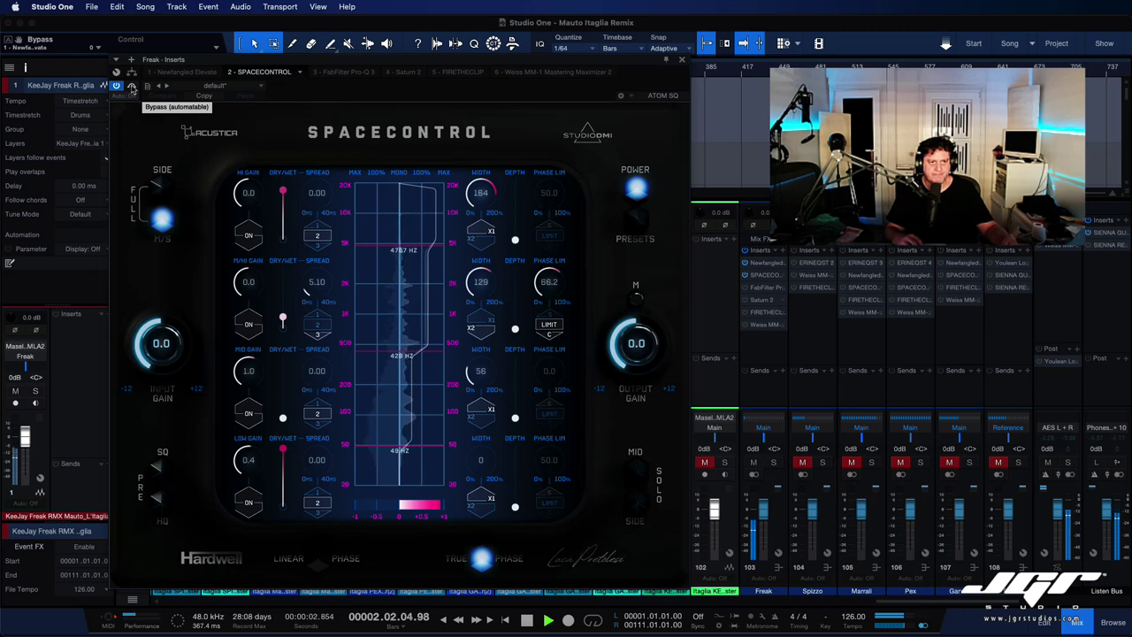
click(635, 193)
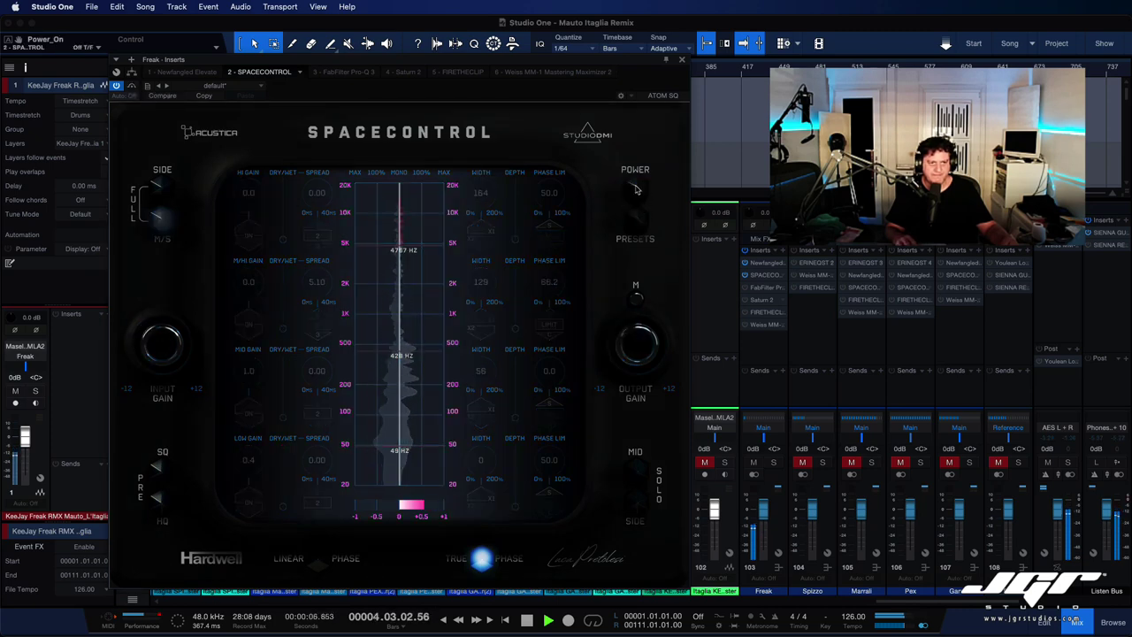
click(636, 188)
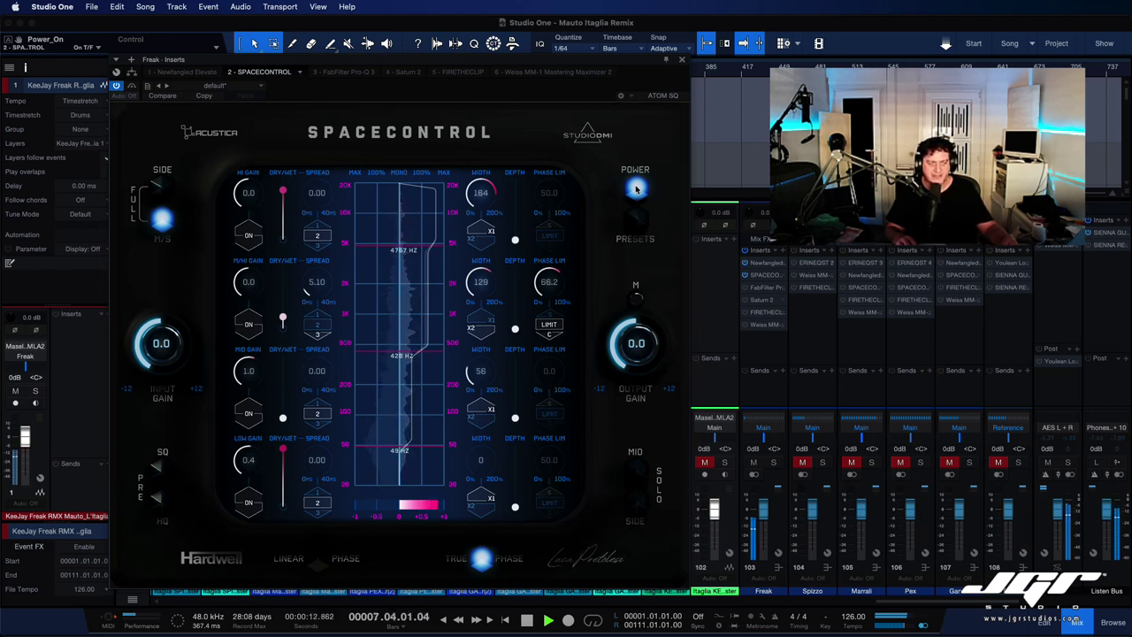
click(635, 188)
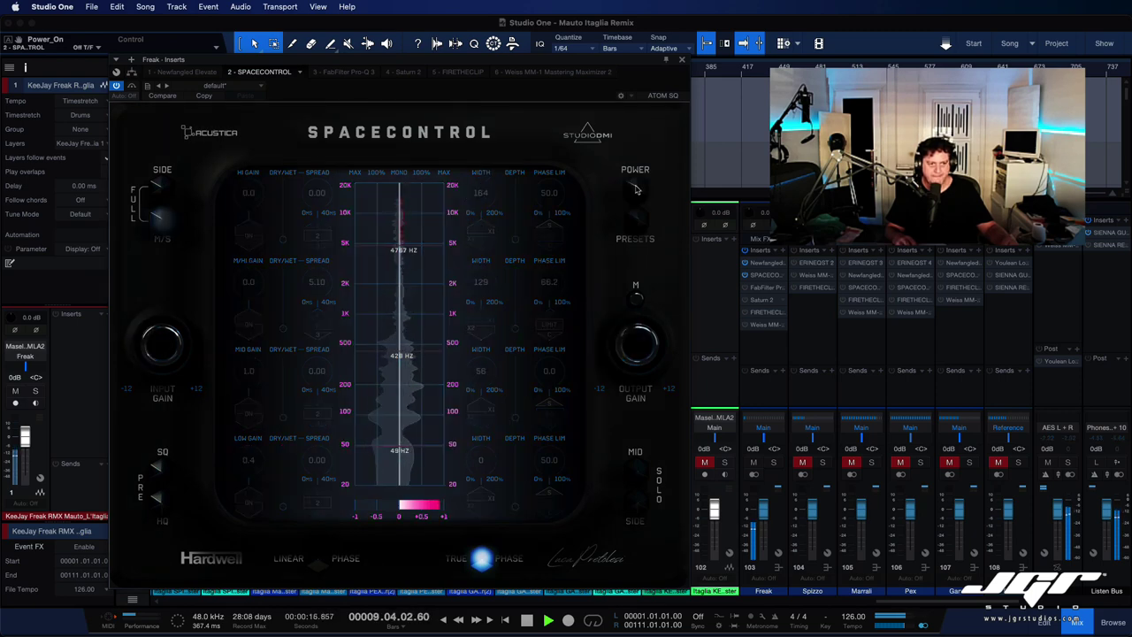
click(635, 188)
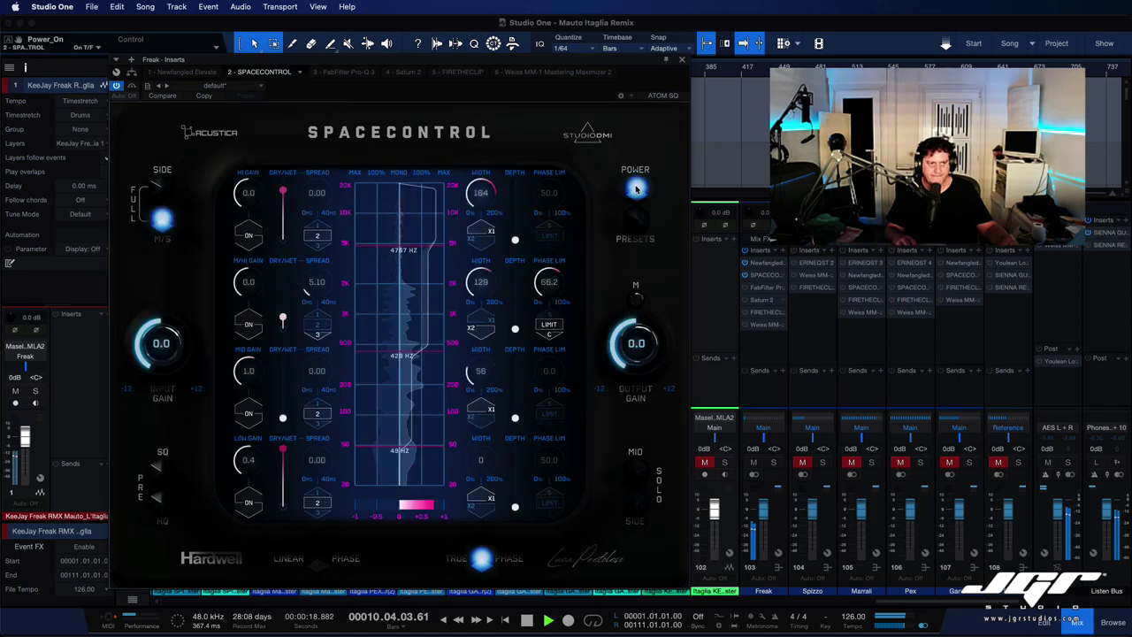
click(682, 63)
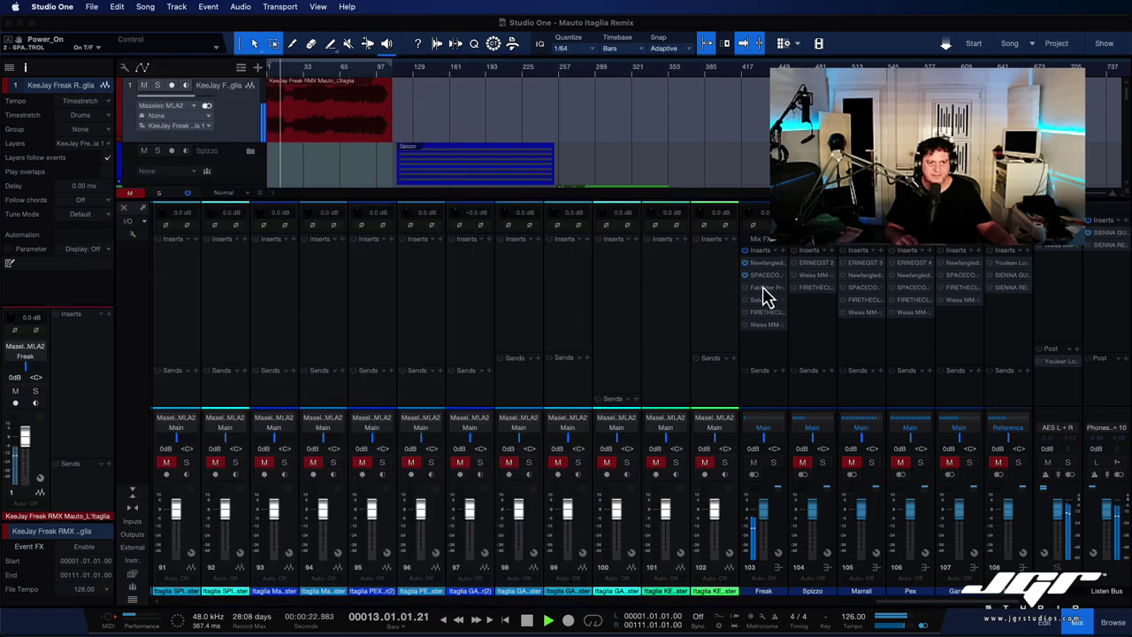
click(1019, 332)
key(space)
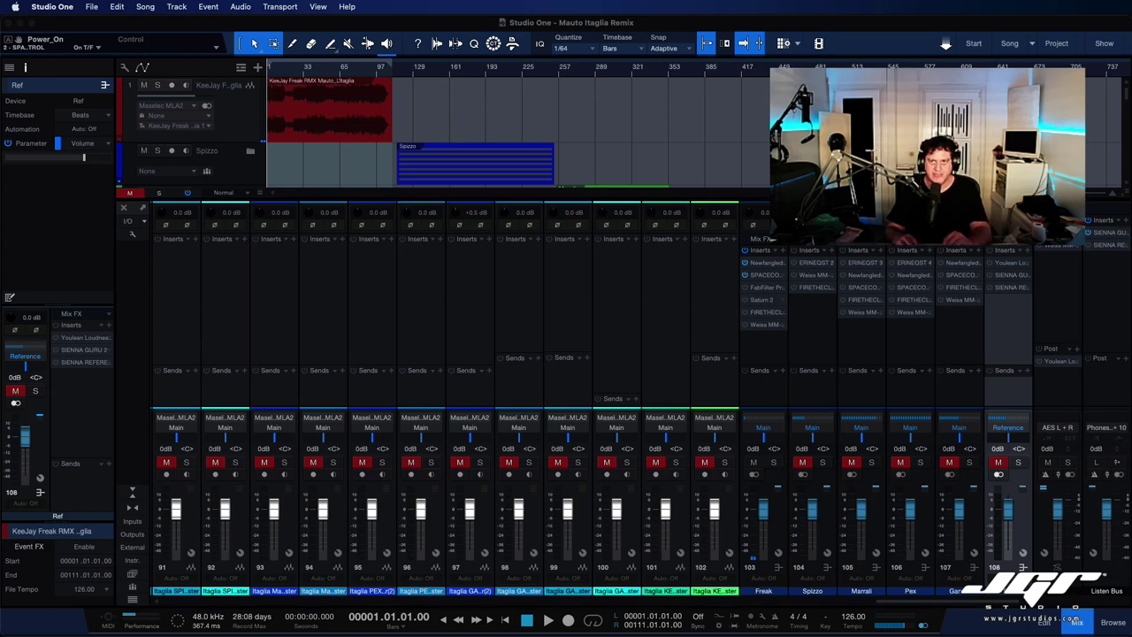
Open FabFilter Pro-Q 3 on the Freak bus, set its processing mode to Natural Phase, and examine its low-cut and high-frequency bands.
drag(1131, 27, 367, 62)
drag(228, 67, 228, 63)
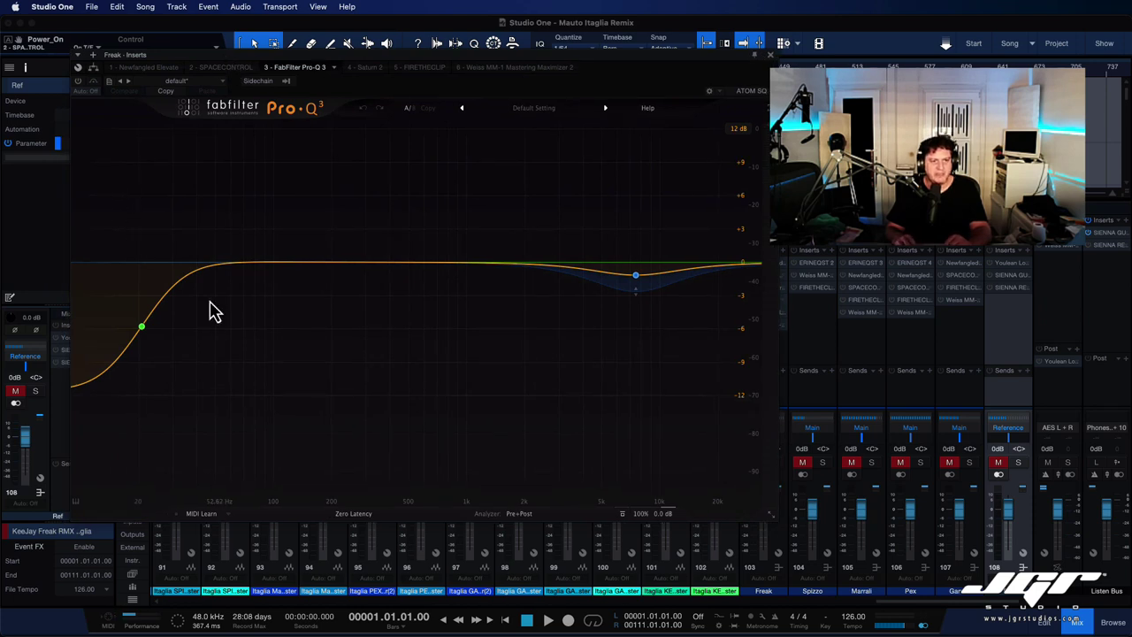
mouse_move(637, 286)
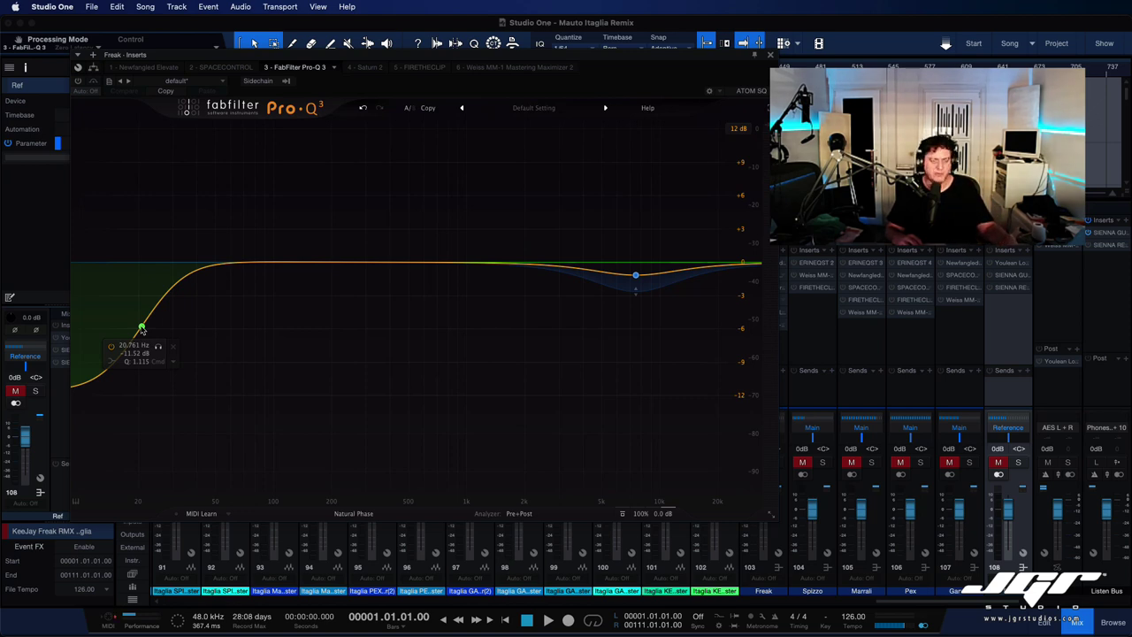
Play the track, enable FabFilter Pro-Q 3, compare it bypassed and active, and close its window.
key(space)
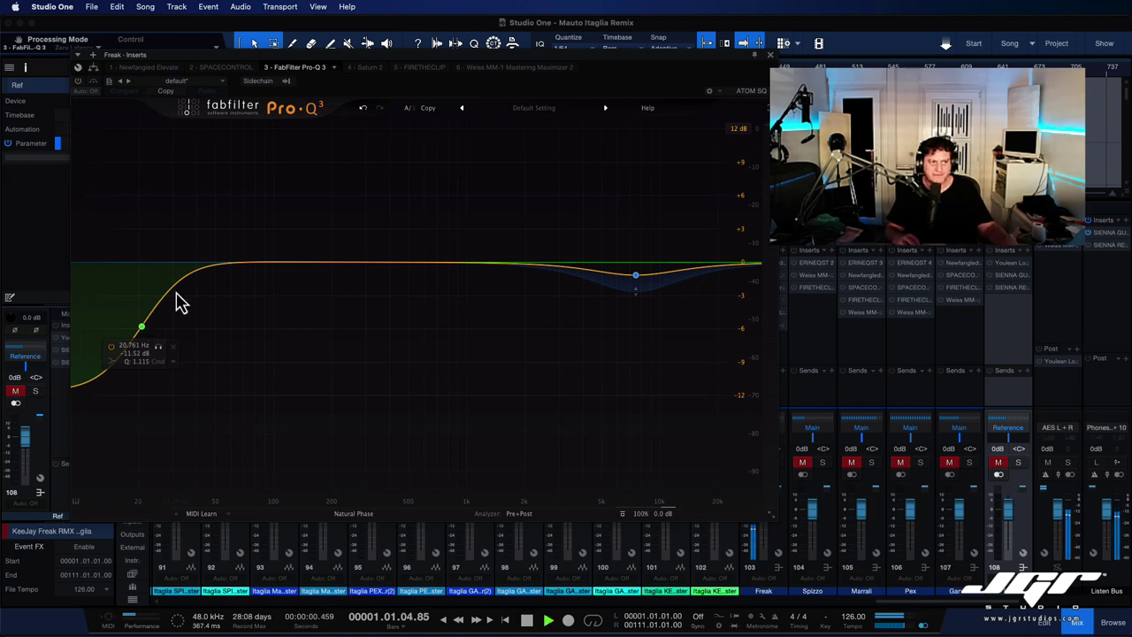
click(78, 80)
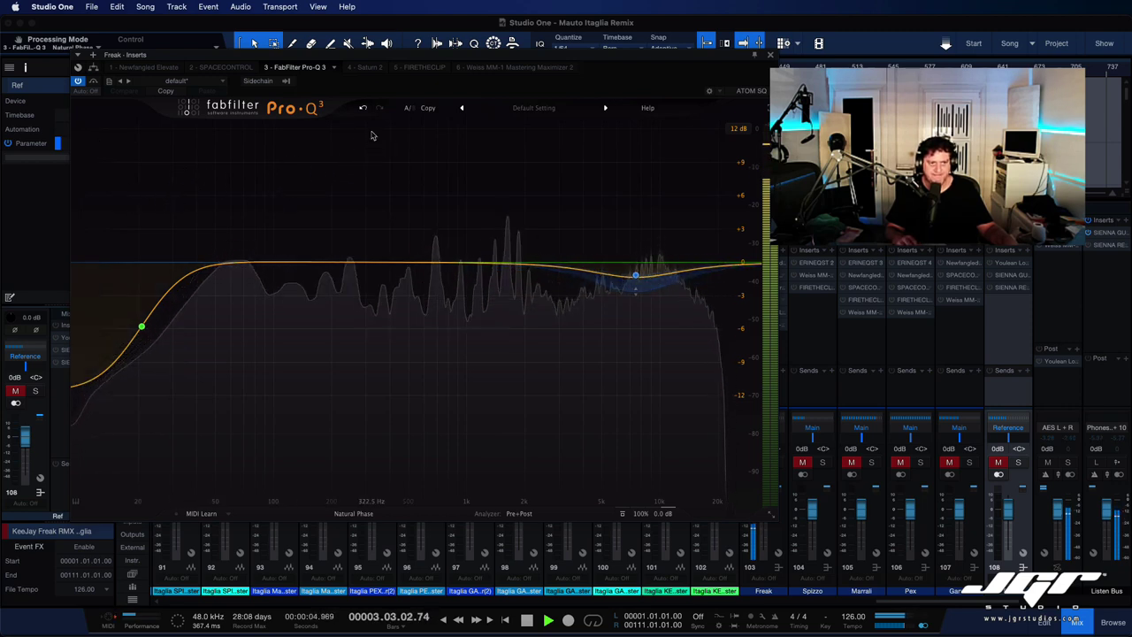
click(93, 80)
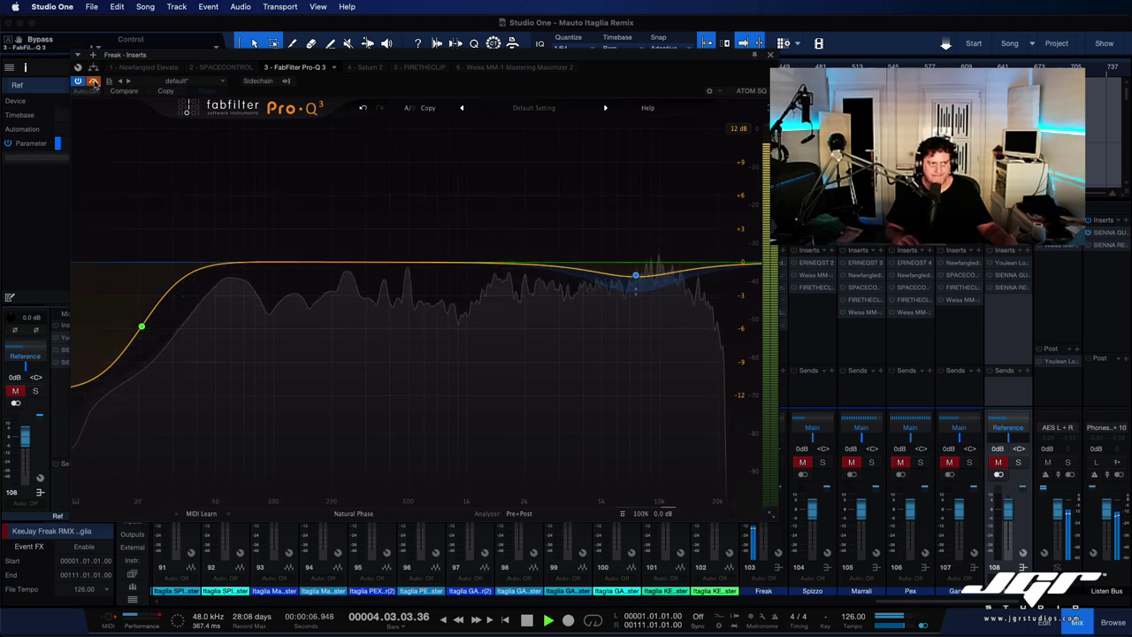
click(93, 81)
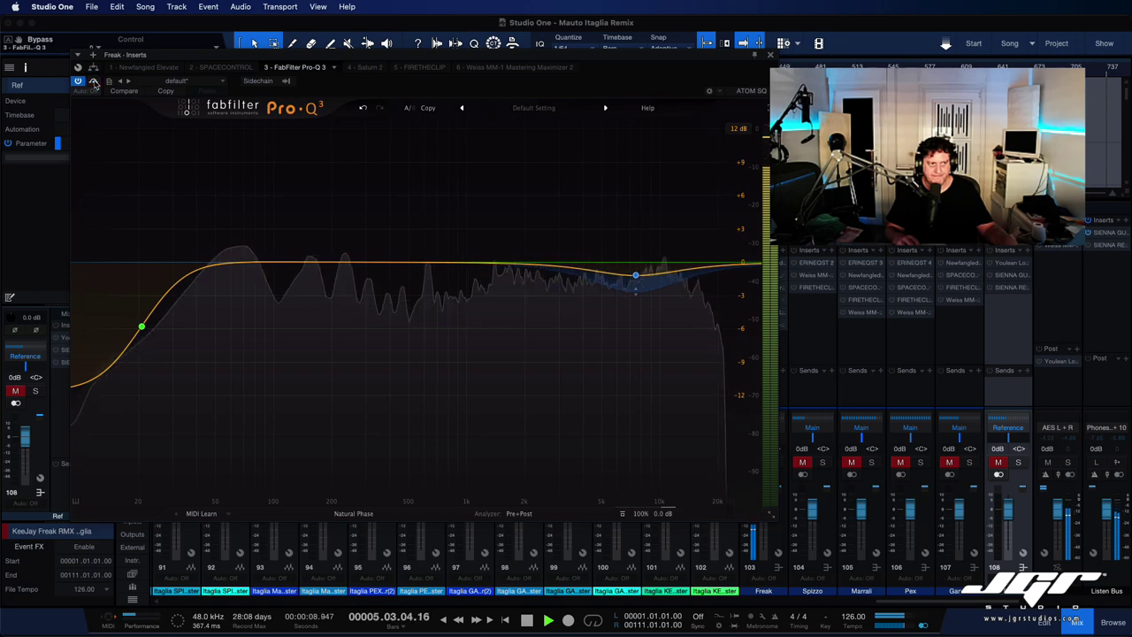
click(770, 54)
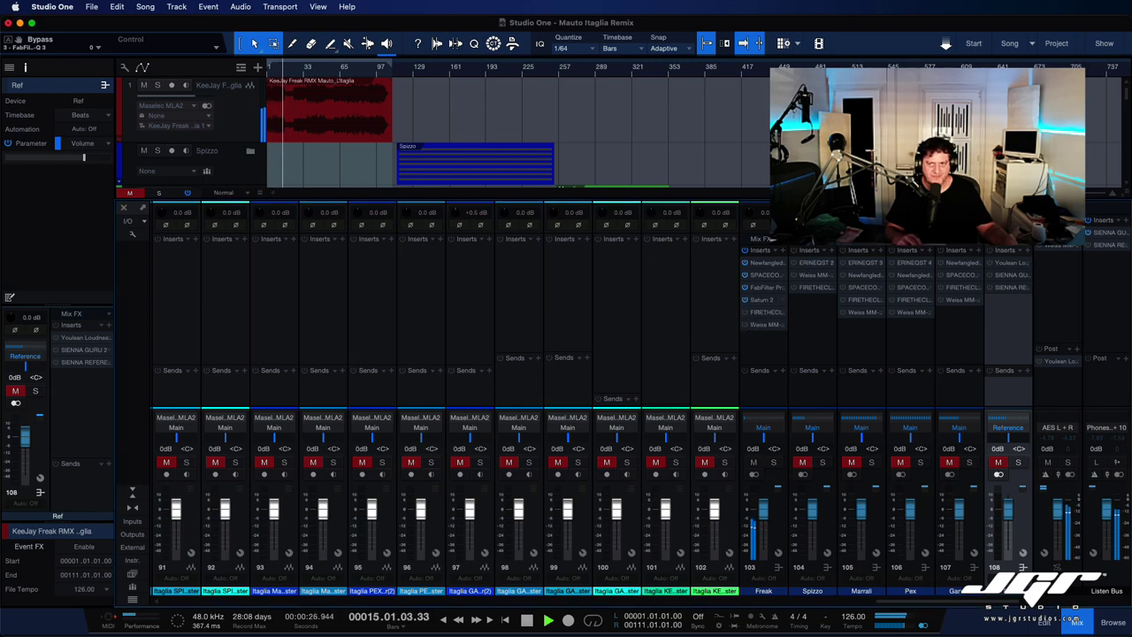
Enable and open Saturn 2 on the Freak bus, stop playback, and examine its band settings.
double_click(761, 299)
drag(820, 103, 499, 134)
key(space)
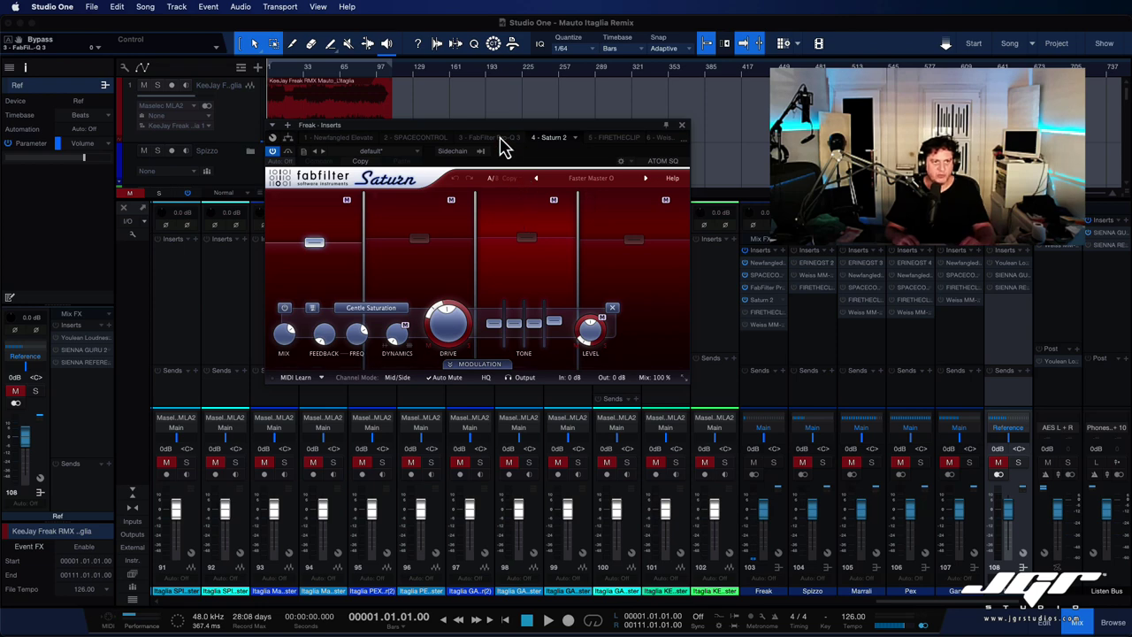
drag(501, 144, 550, 263)
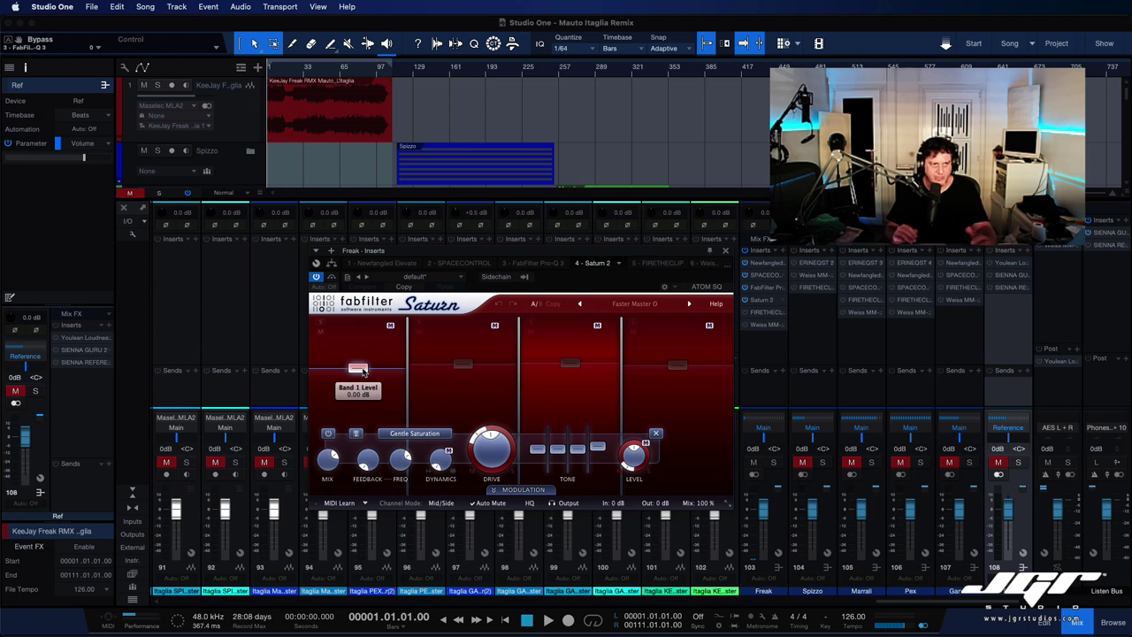
Play the track while comparing Saturn 2 bypassed and active, leave it active, and close its window.
key(space)
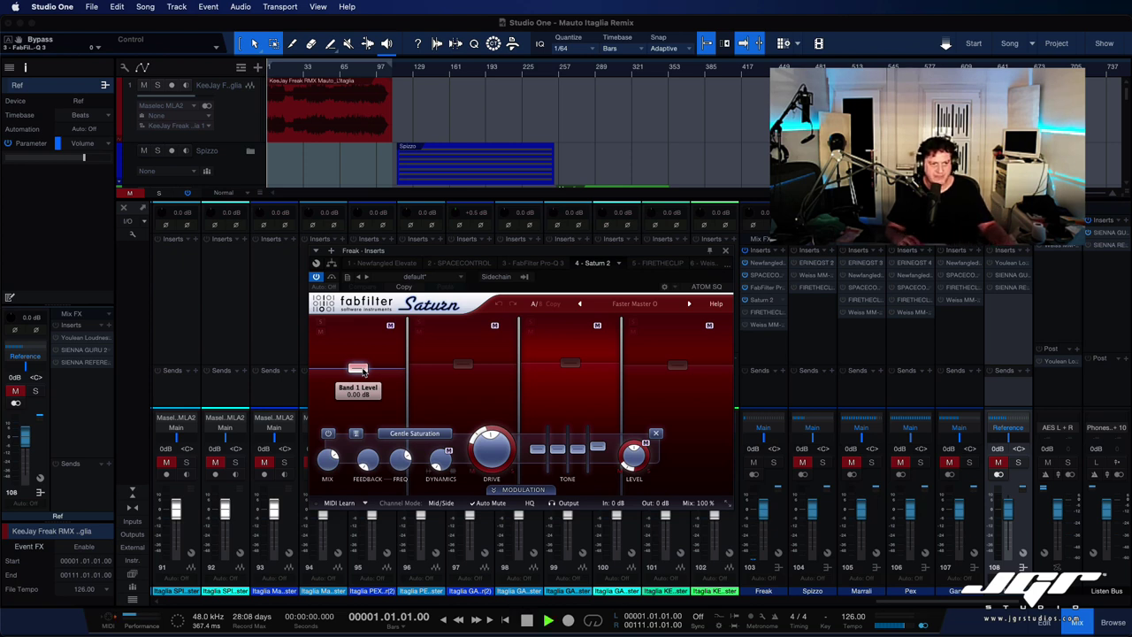
click(331, 277)
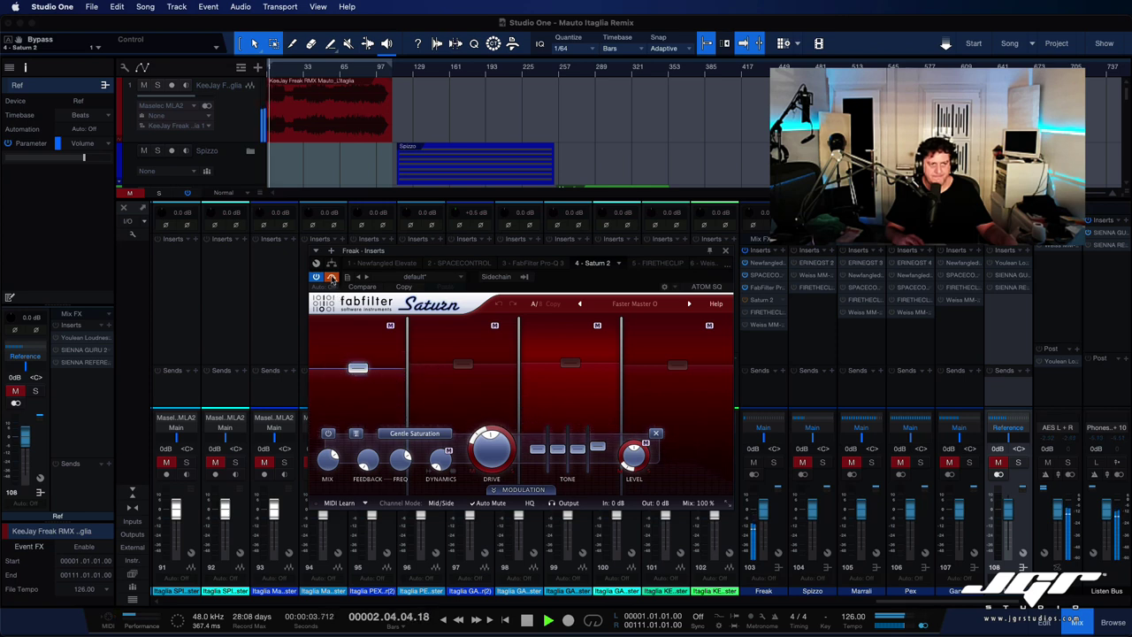
click(332, 277)
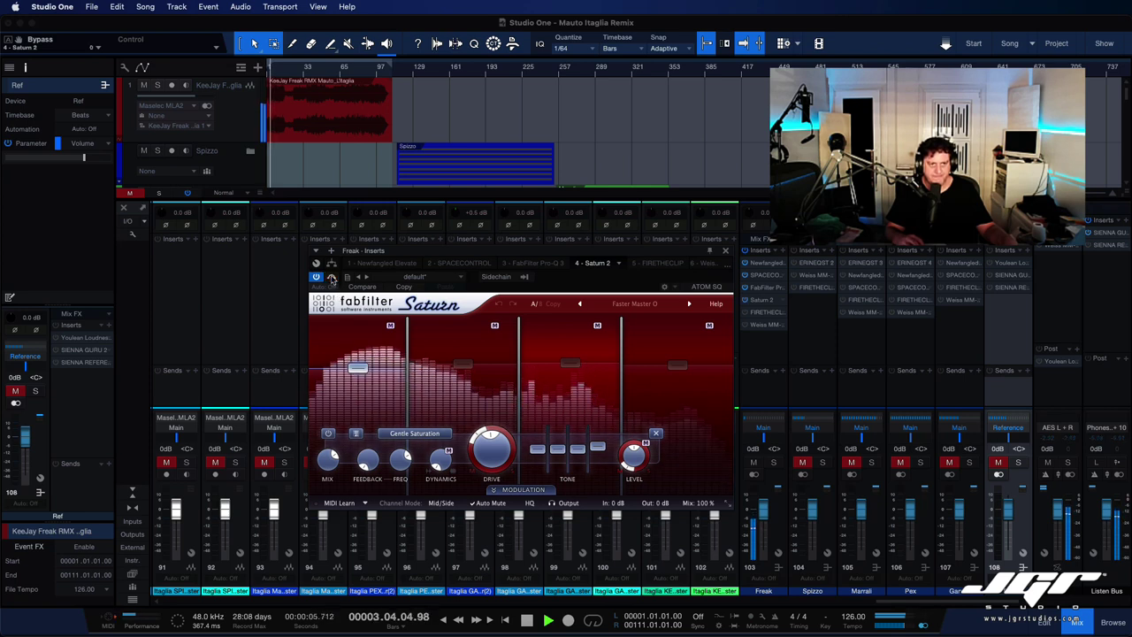
click(331, 277)
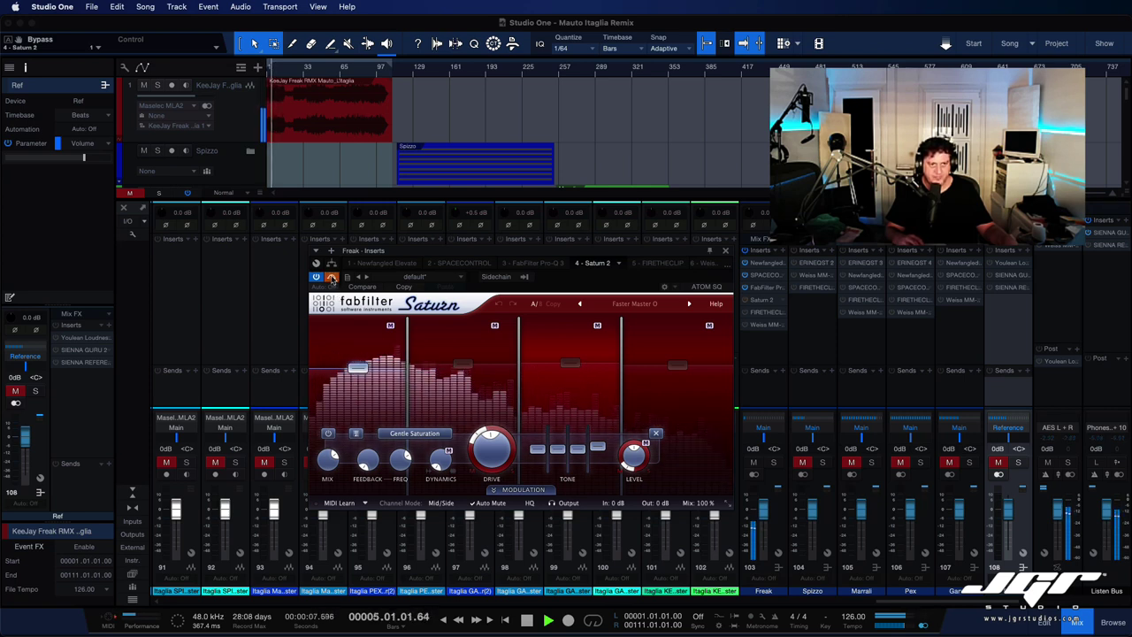
click(332, 277)
key(space)
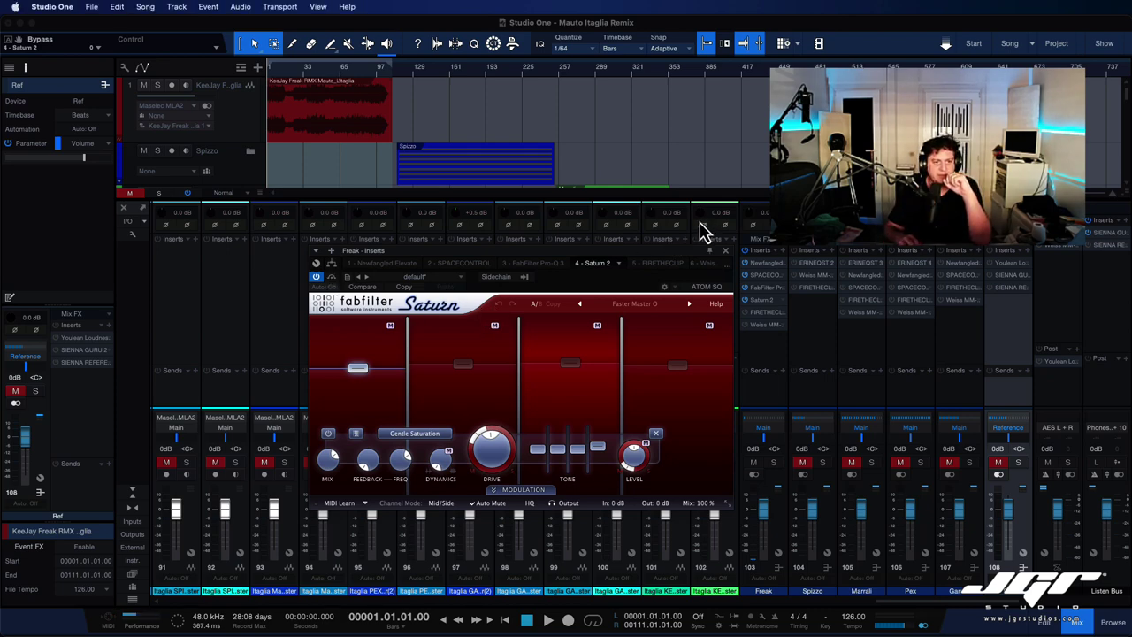
click(726, 251)
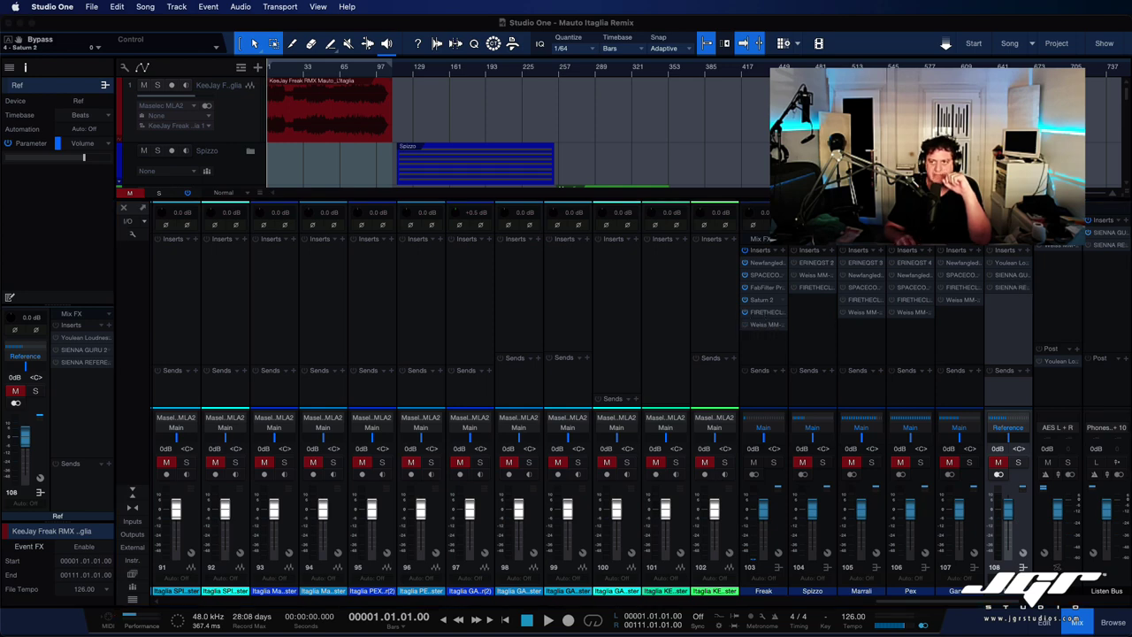
Enable and open FIRETHECLIP on the Freak bus, and compare it bypassed and active during playback.
click(767, 313)
drag(576, 185, 332, 93)
key(space)
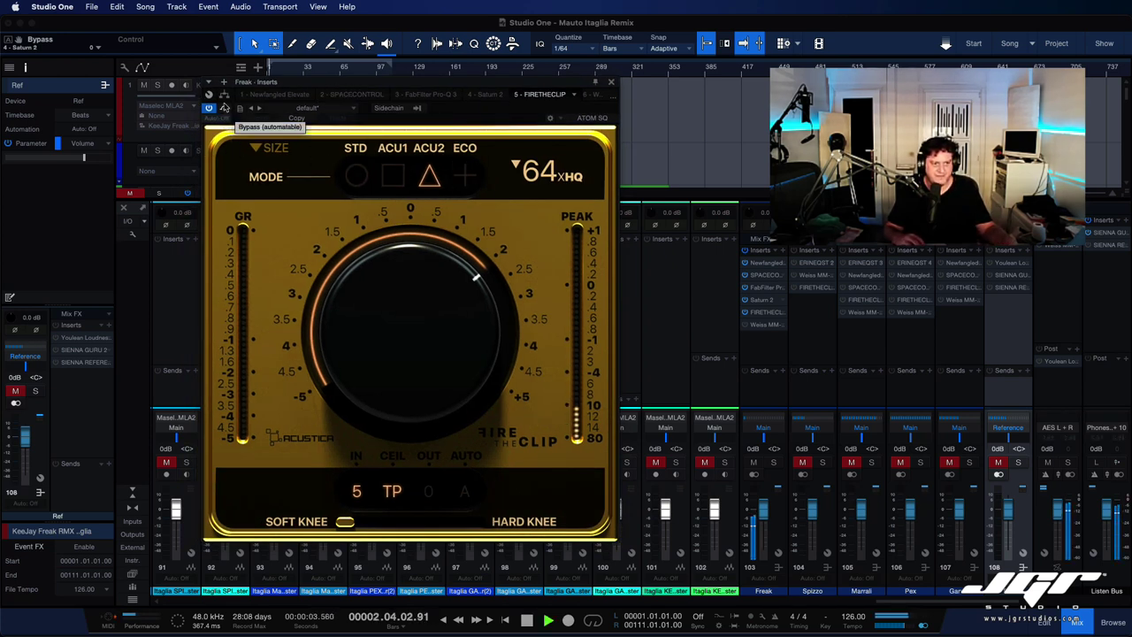
click(225, 108)
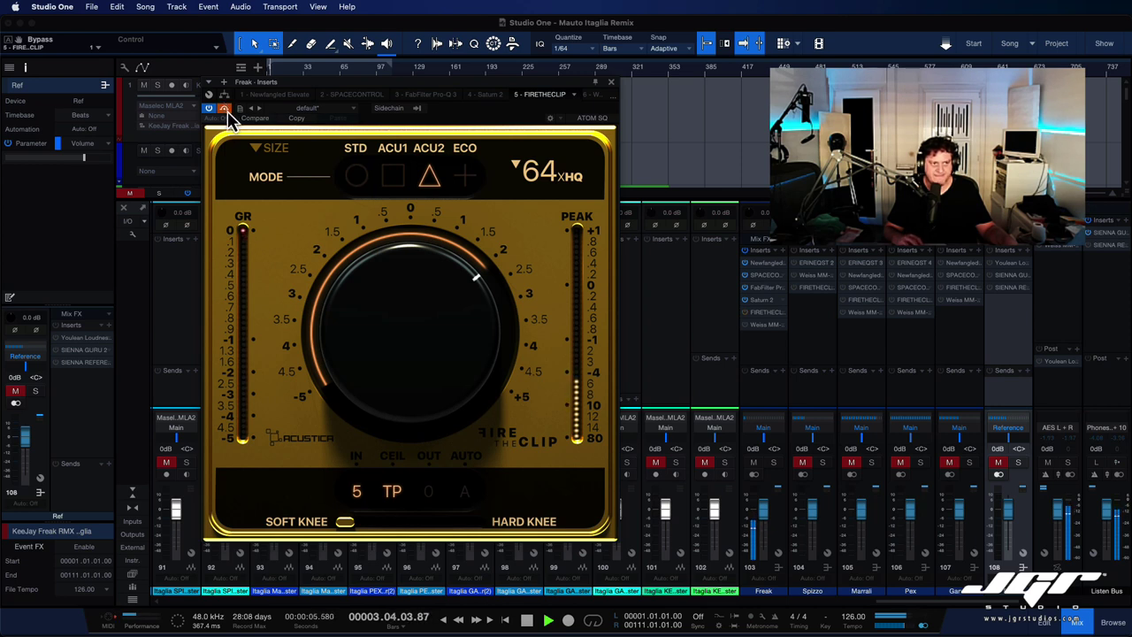
click(225, 107)
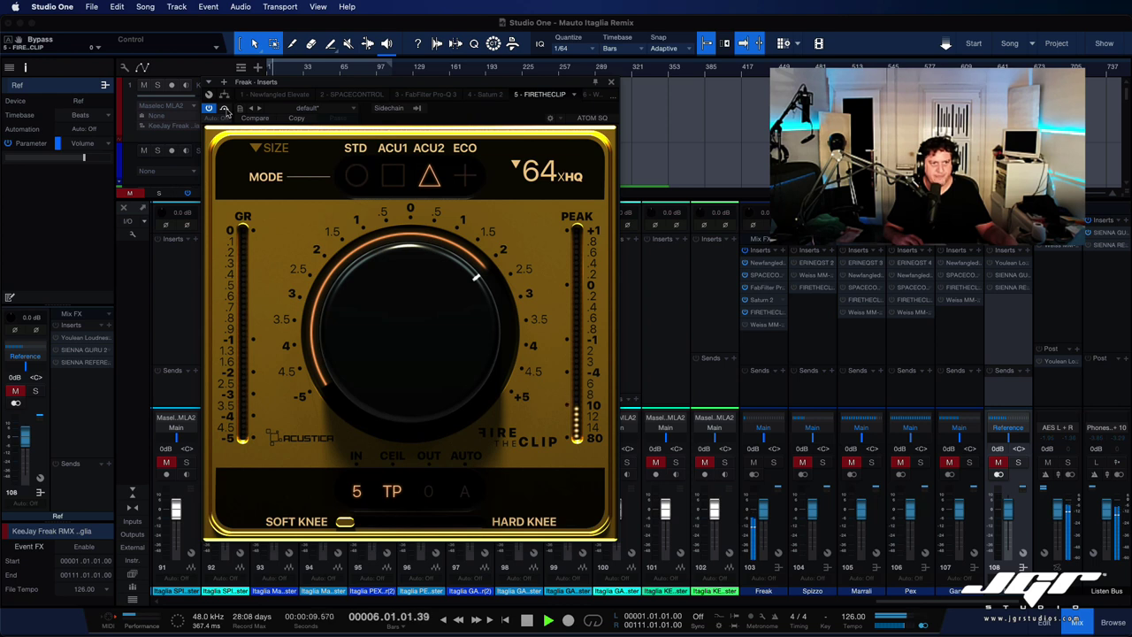
key(space)
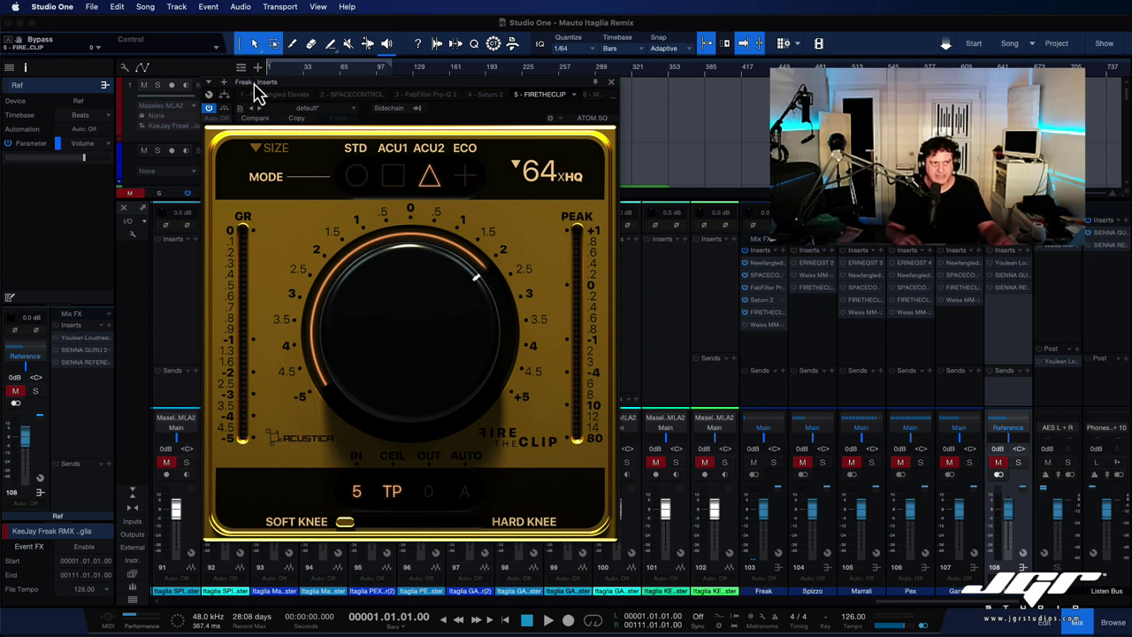
Replay the track from the start, repeat the FIRETHECLIP bypass comparison, close its window, and stop playback.
key(space)
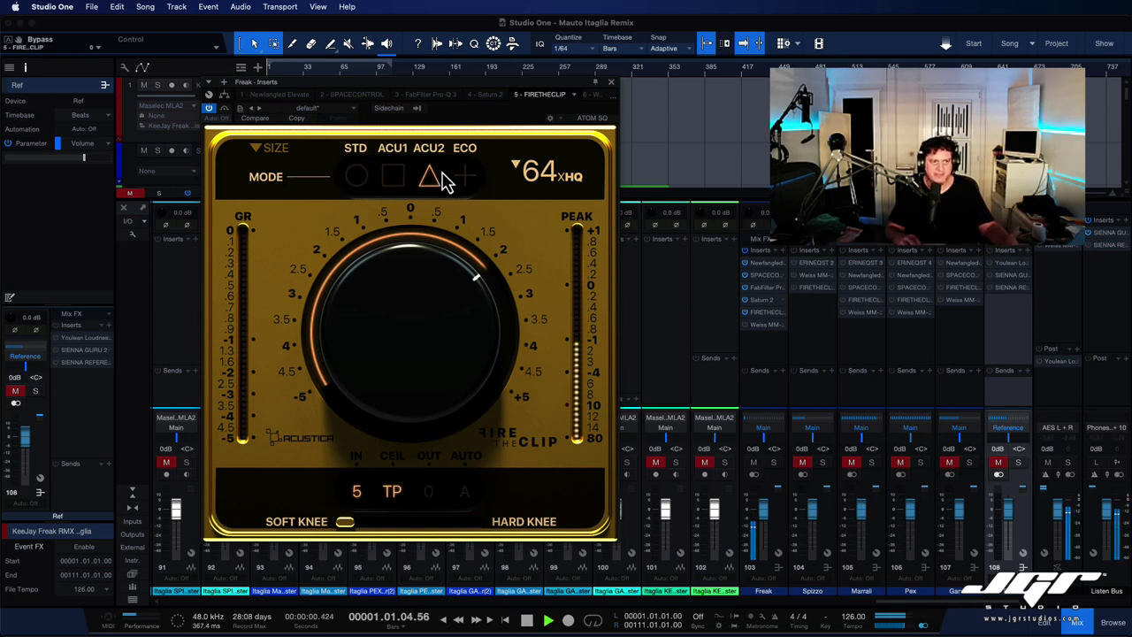
click(225, 108)
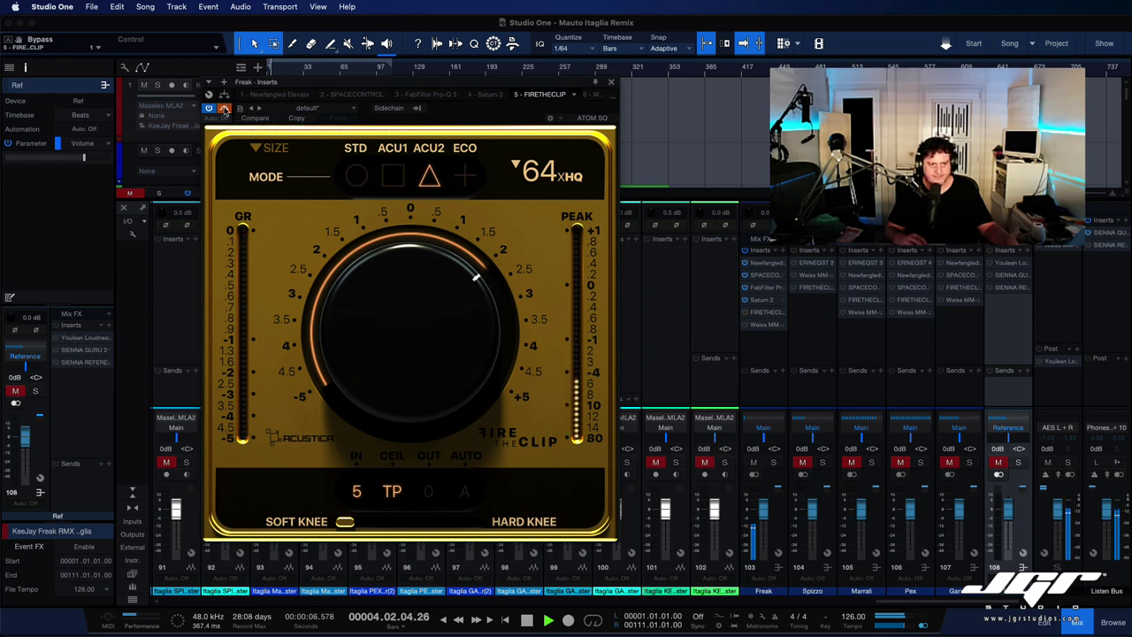
click(224, 108)
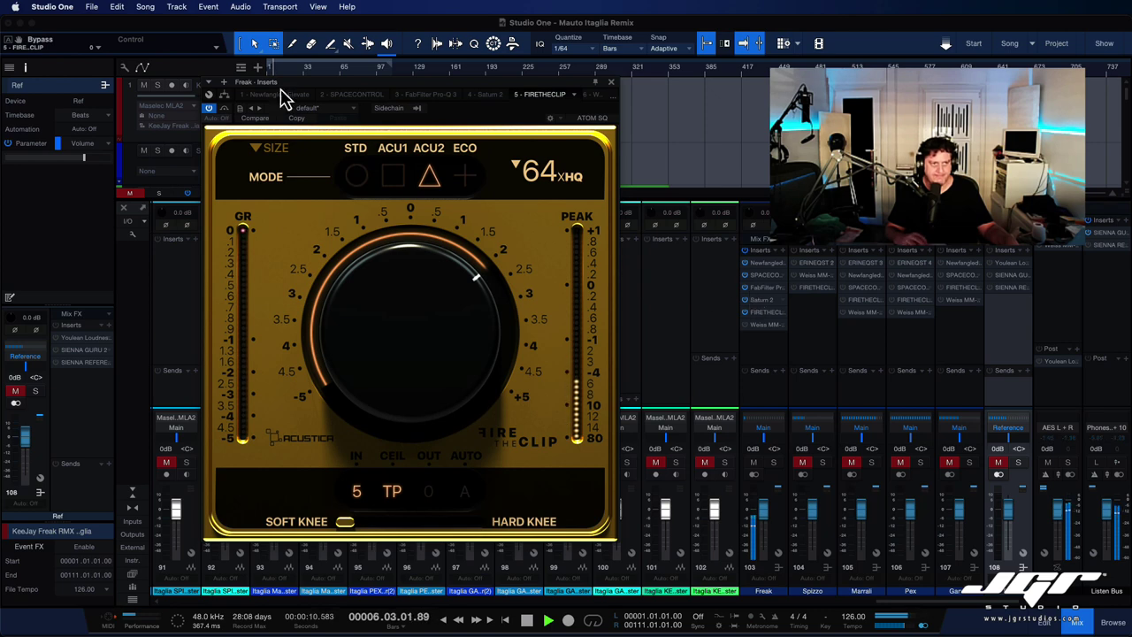
click(612, 83)
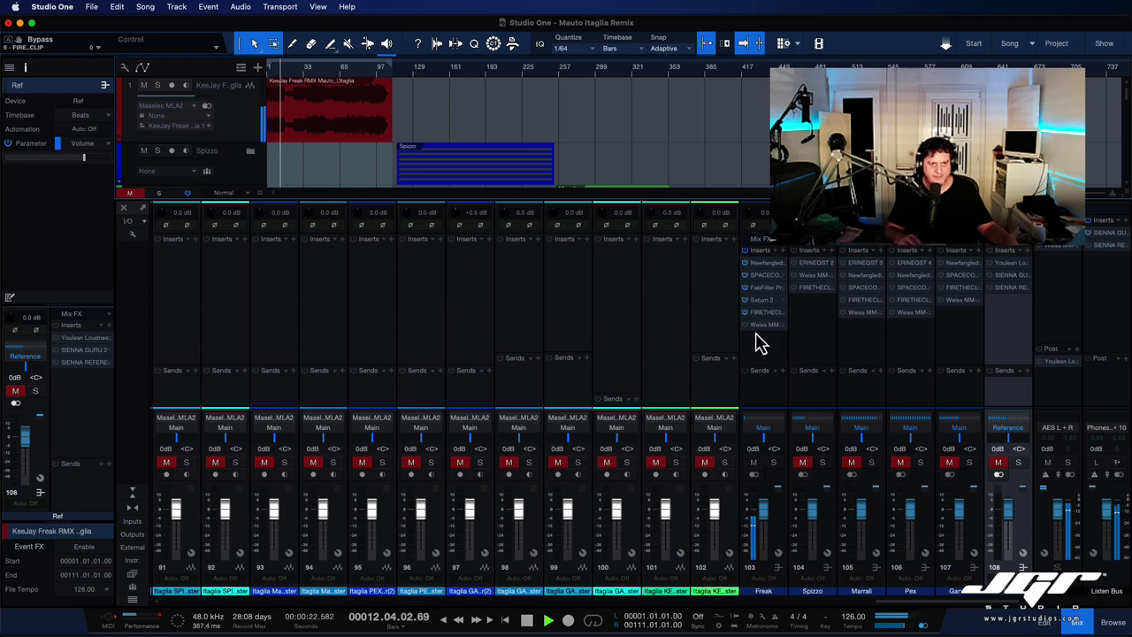
key(space)
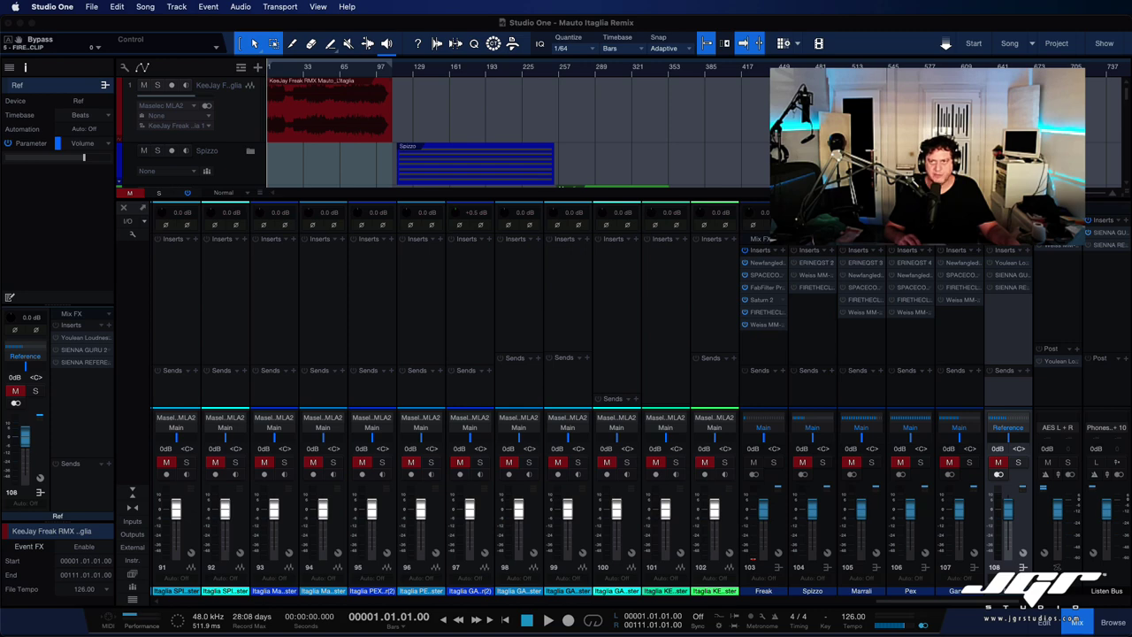
Enable and open Weiss MM-1 Mastering Maximizer 2 on the Freak bus, and examine its limiter gain and amount controls.
click(766, 324)
drag(720, 145, 516, 149)
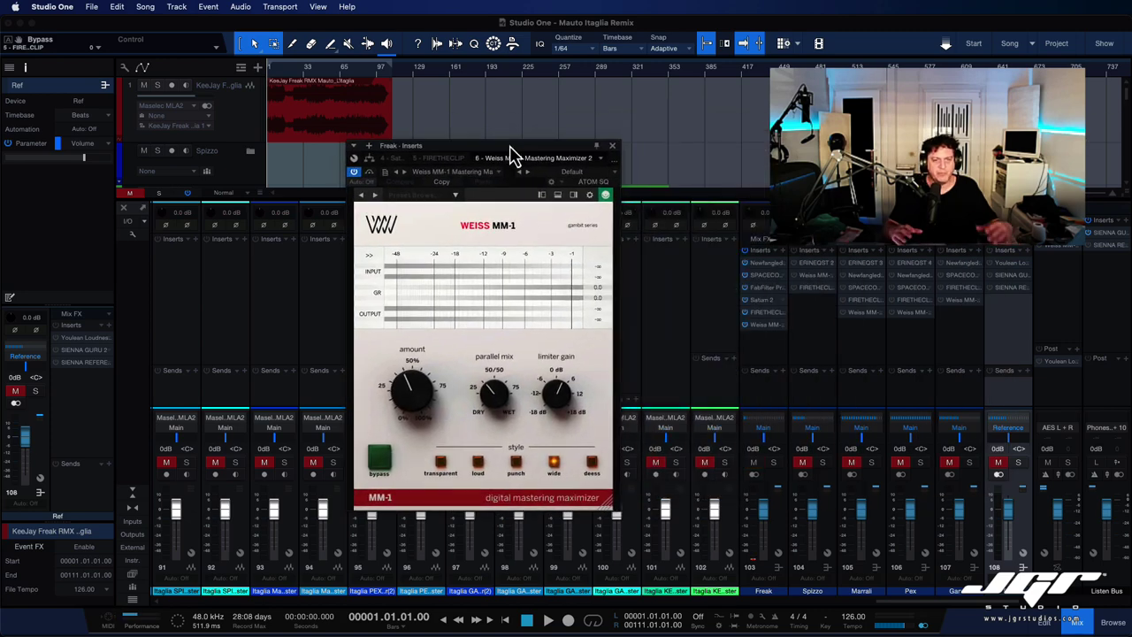
click(550, 391)
mouse_move(416, 383)
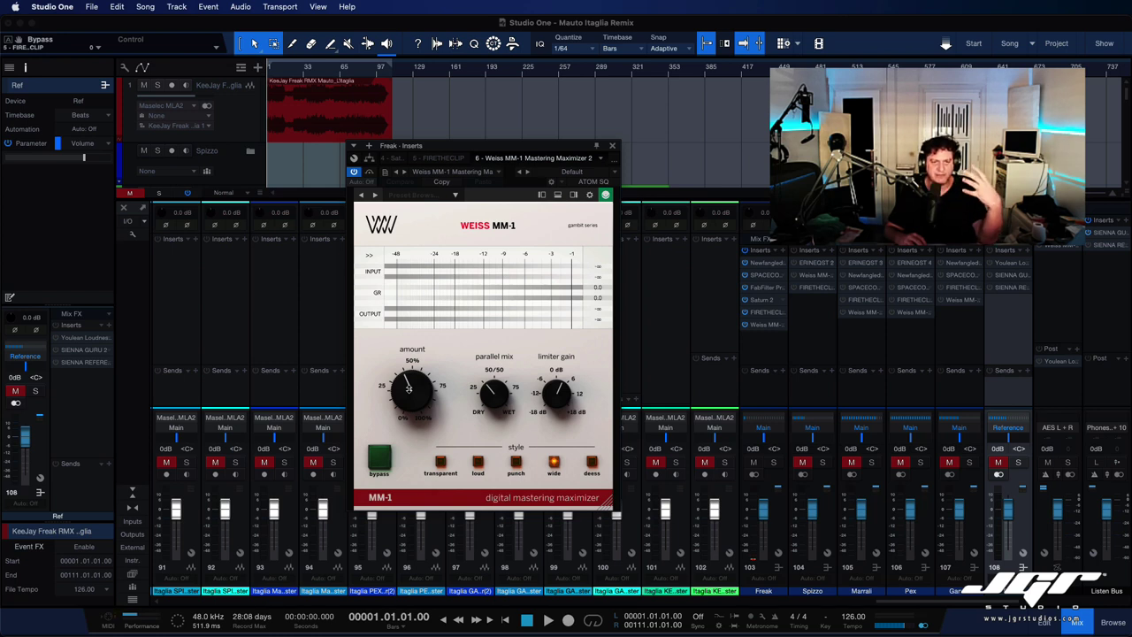
Play the track while comparing the Weiss MM-1 on the Freak bus bypassed and active, leaving it active.
key(space)
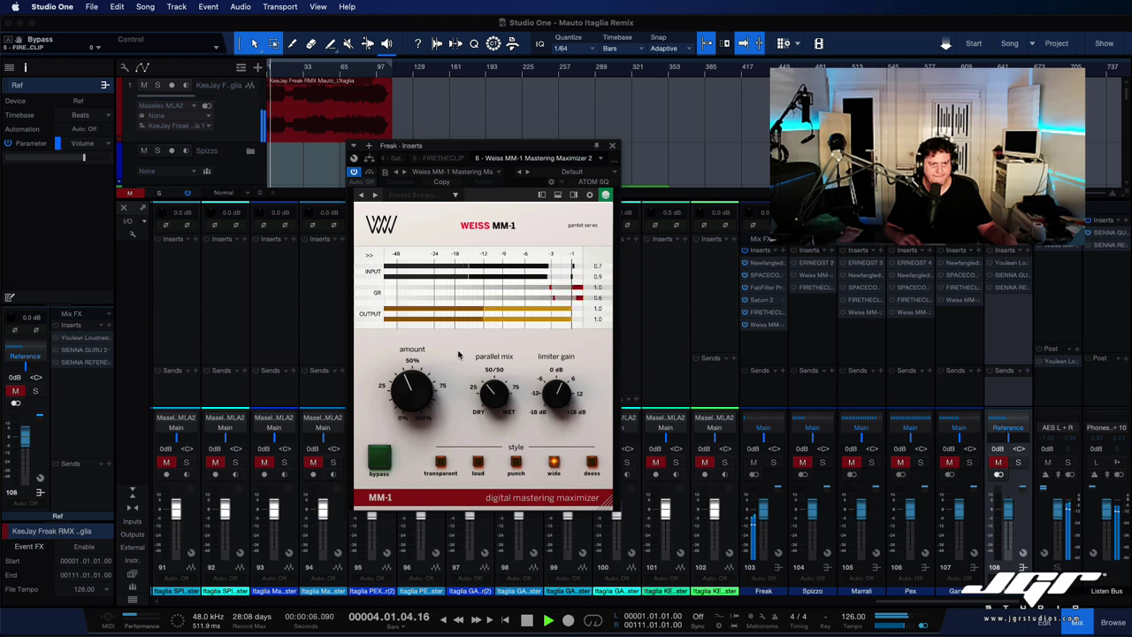
click(379, 460)
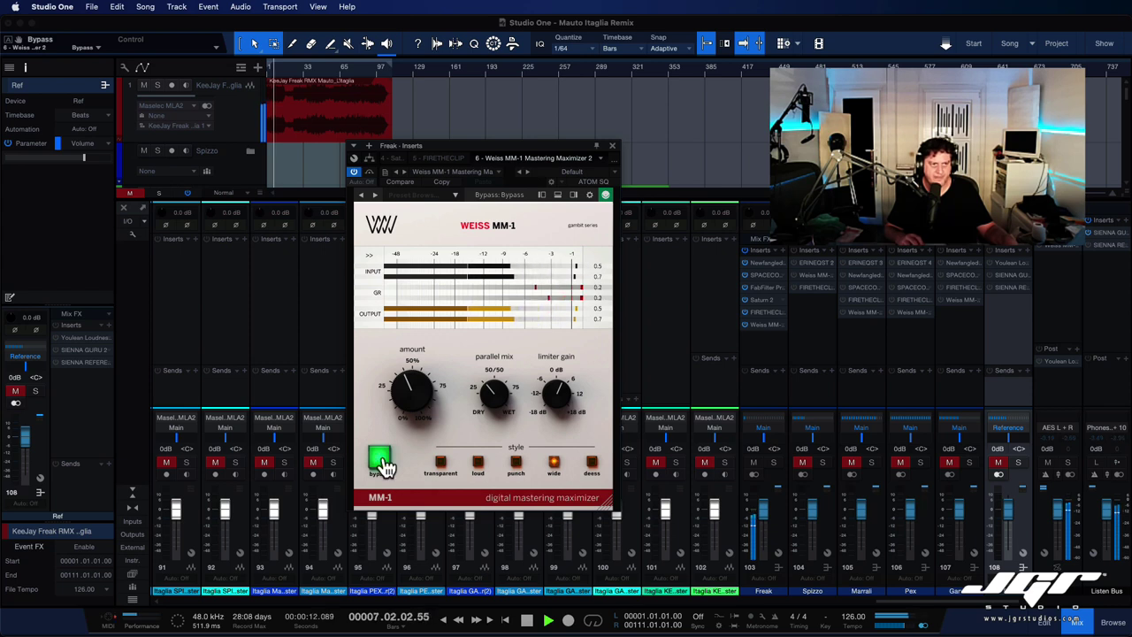
click(377, 462)
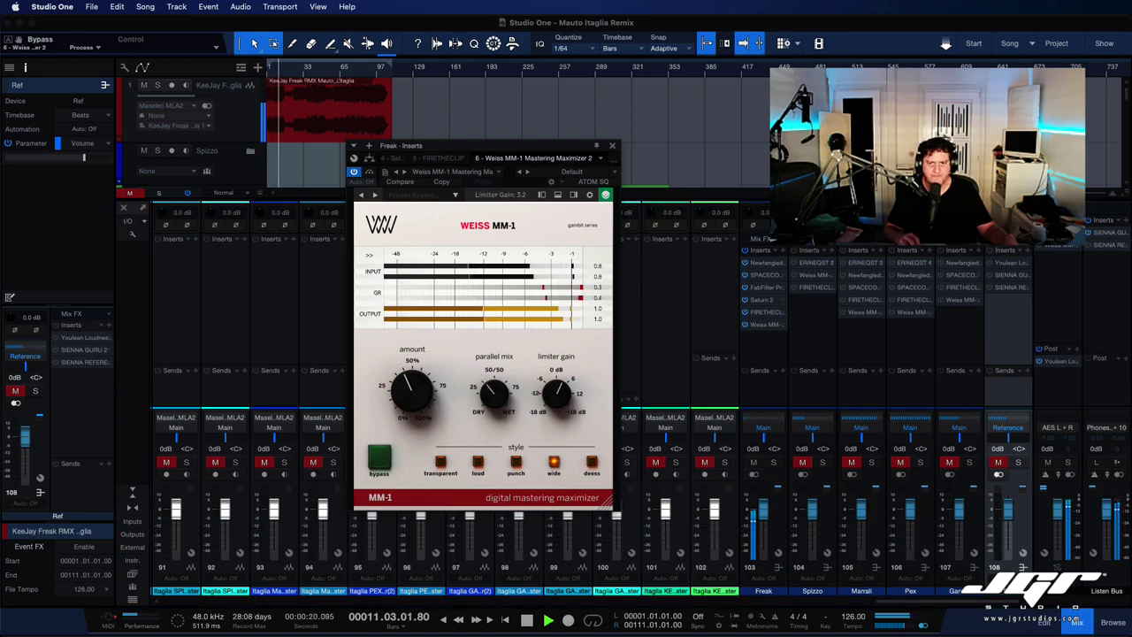
Open Youlean Loudness Meter 2 from the Main output's post-fader slot, place it beside the MM-1 to check the loudness, and stop playback.
click(1058, 361)
drag(940, 100, 274, 132)
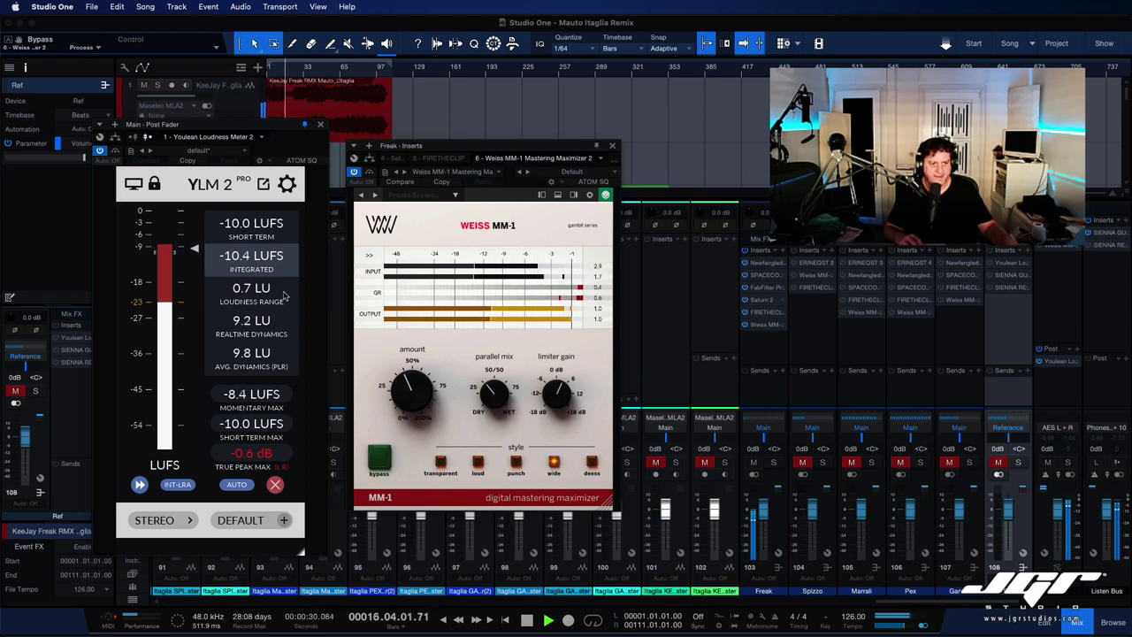
key(space)
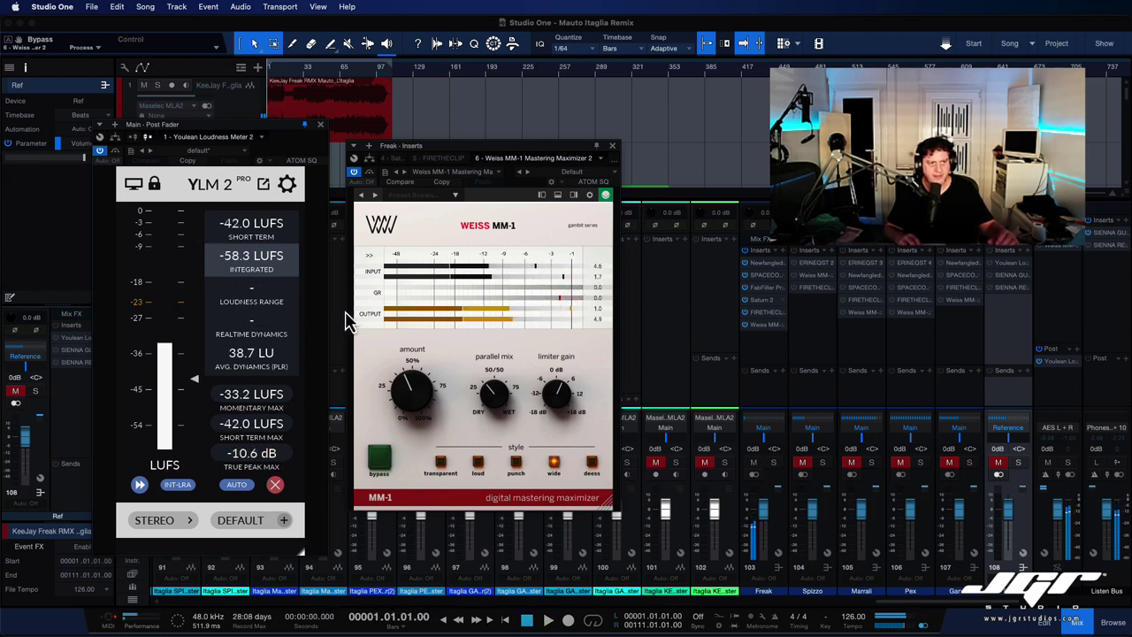
Reveal the MM-1's output trim options, replay the track from the start, and hide the options again.
click(372, 258)
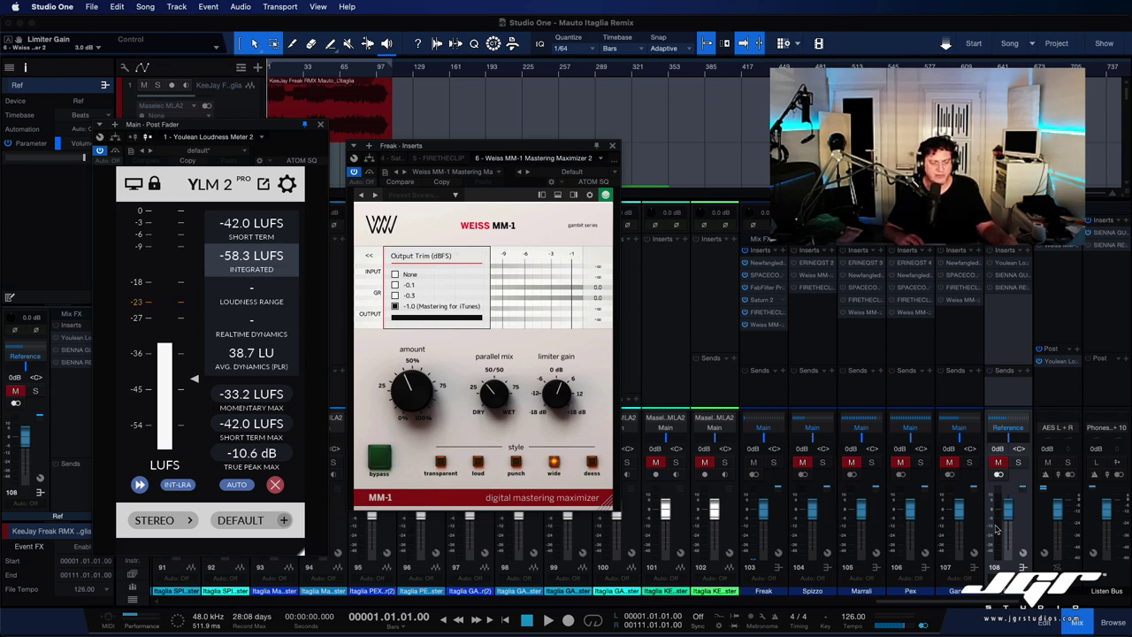
key(space)
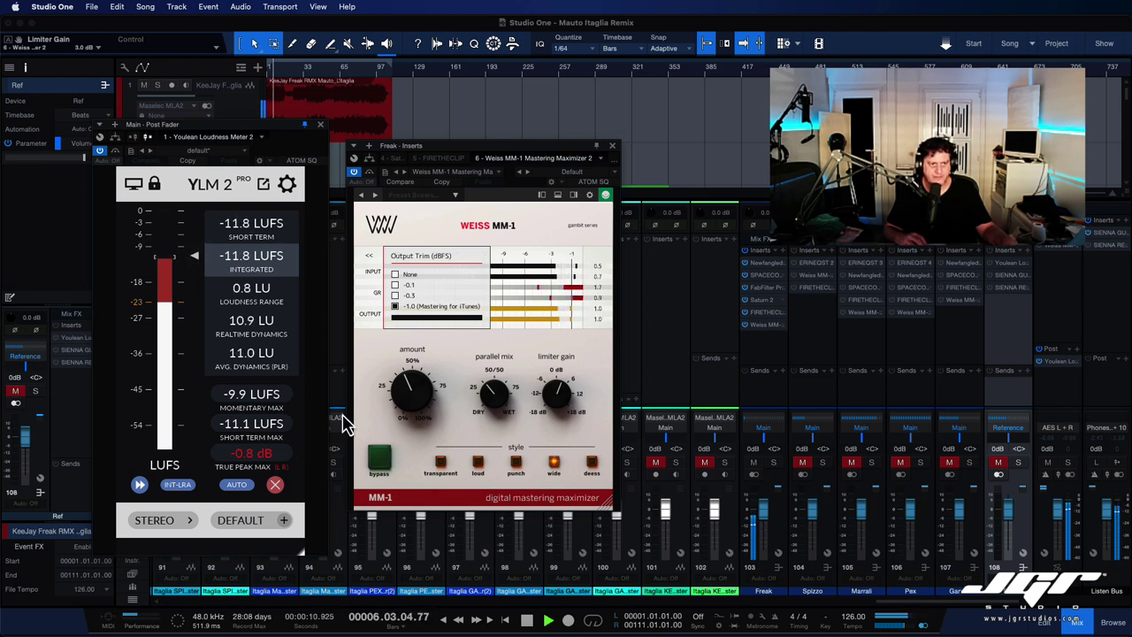
click(376, 369)
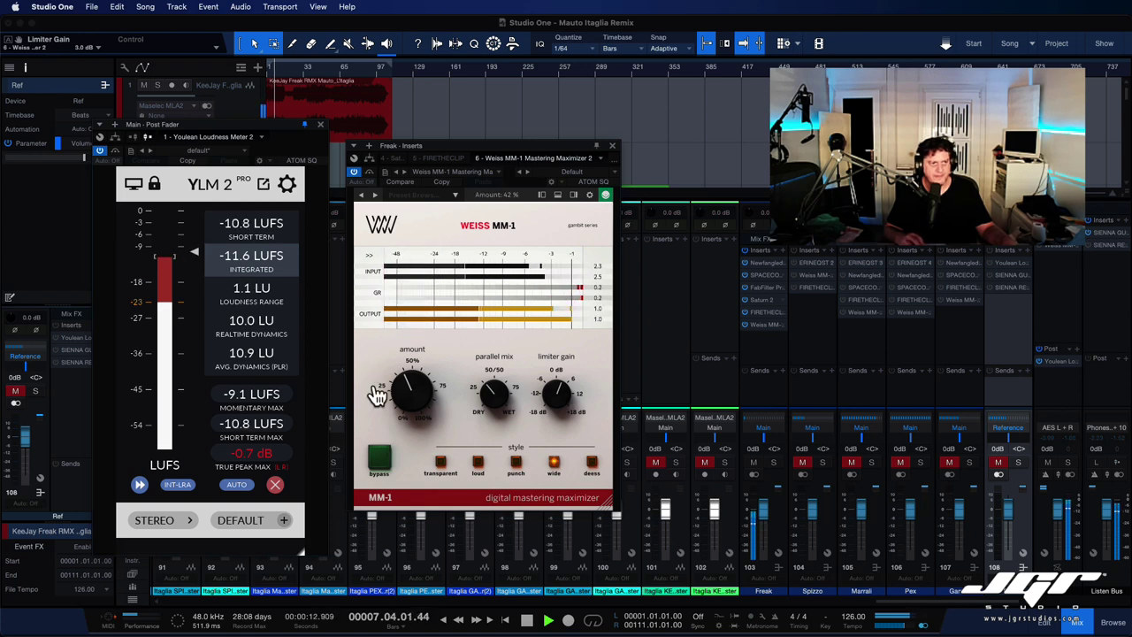
Close the MM-1 and loudness meter windows and stop playback.
click(613, 147)
click(320, 124)
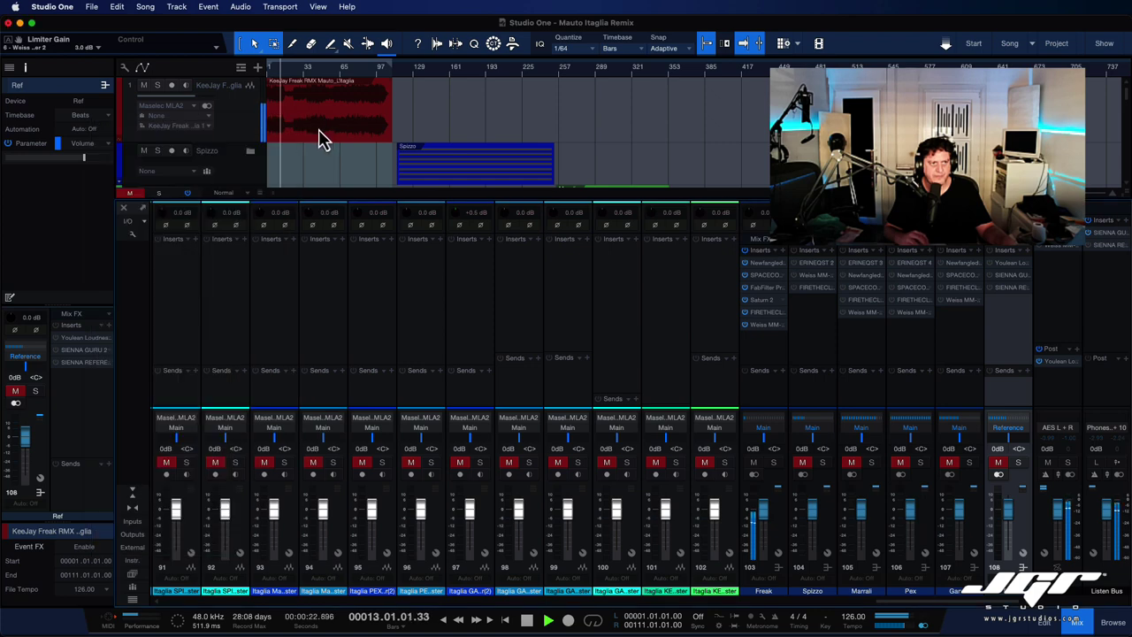
key(space)
Duplicate the KeeJay Freak RMX track complete with its audio, and enlarge the arrangement area to show the copy.
right_click(230, 133)
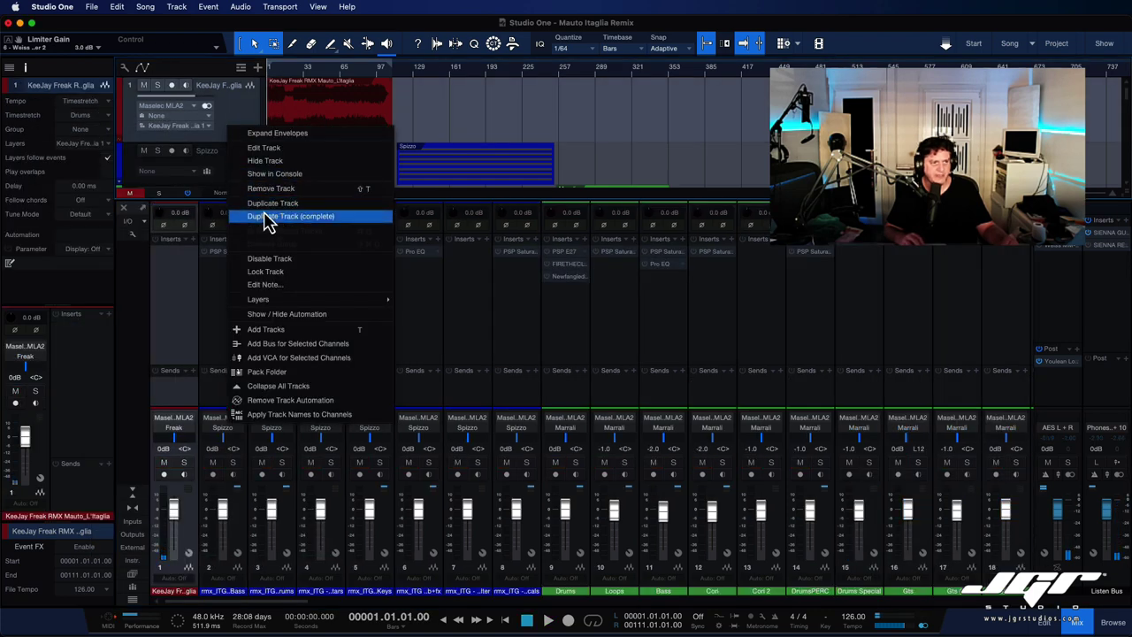
click(267, 217)
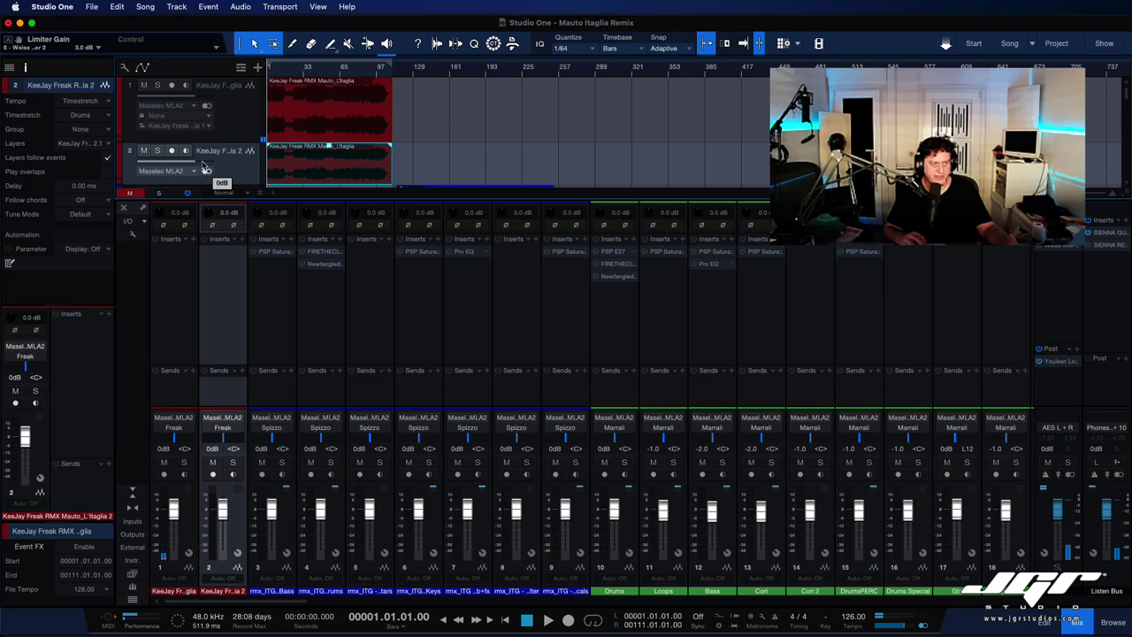
drag(281, 201, 281, 261)
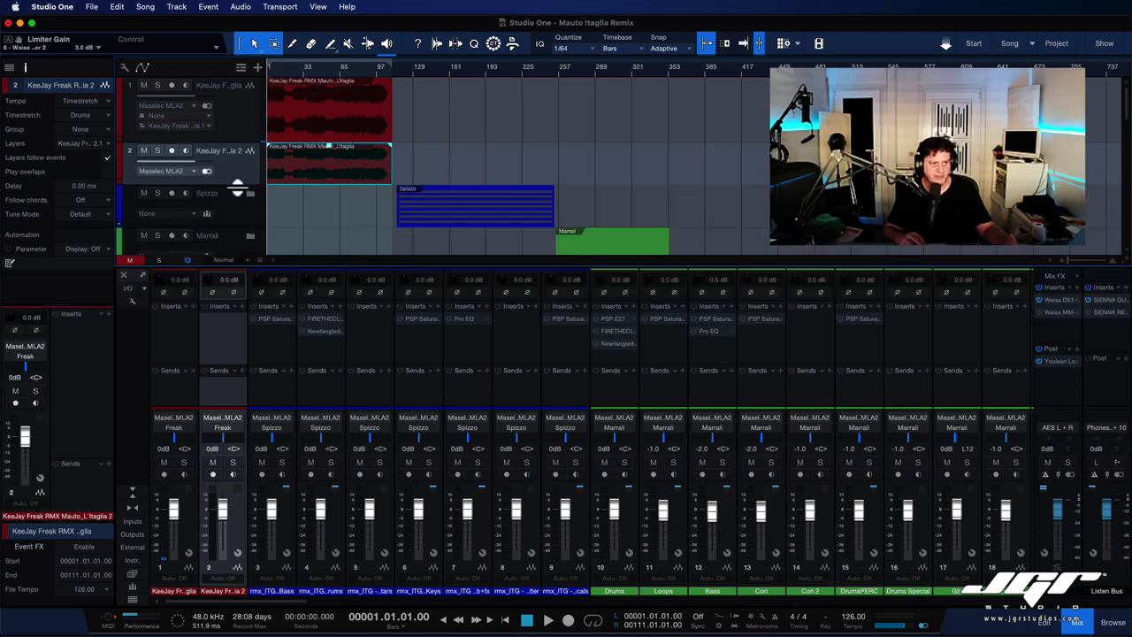
Solo the duplicated KeeJay Freak track and play it briefly.
click(144, 151)
click(157, 152)
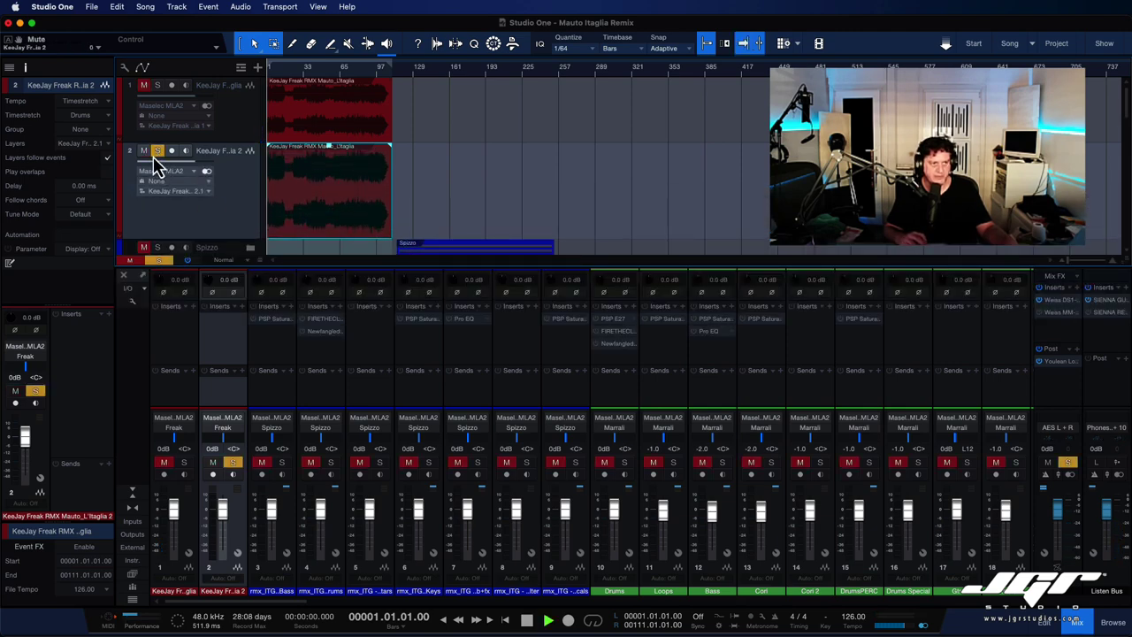
key(space)
key(space)
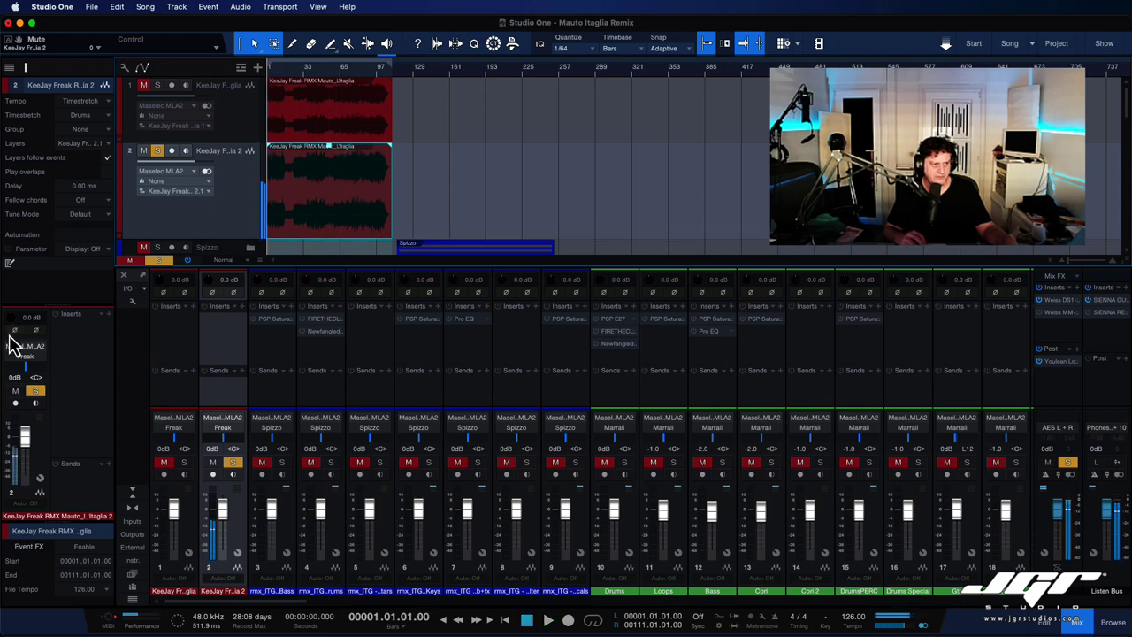
Route the duplicated KeeJay Freak track's output to Main.
click(26, 357)
scroll(51, 265, up, 10)
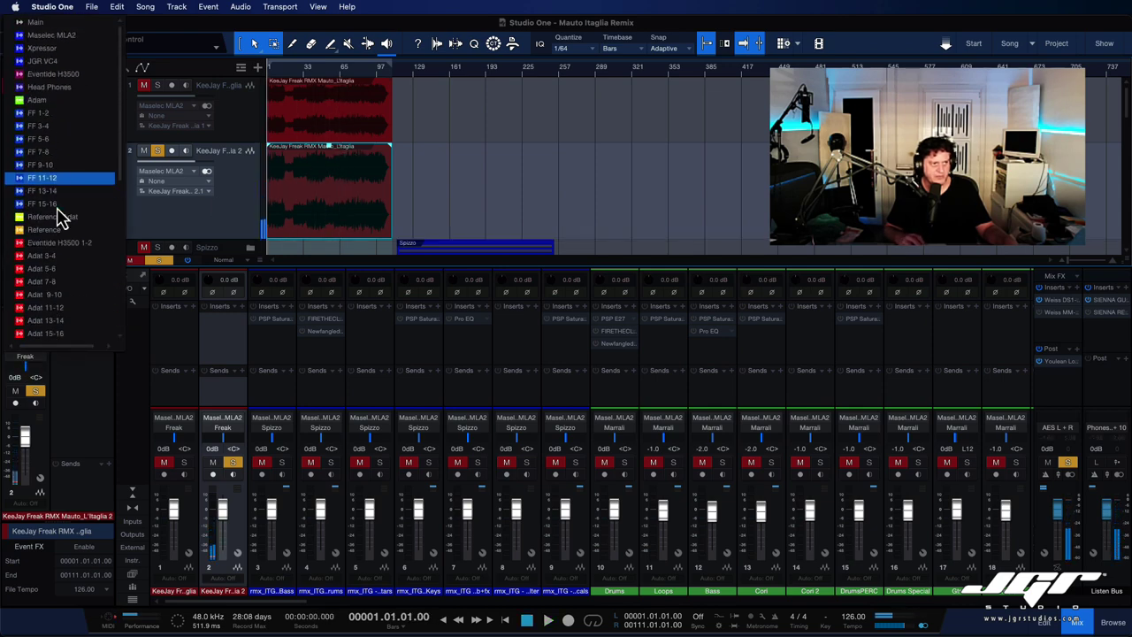
click(71, 19)
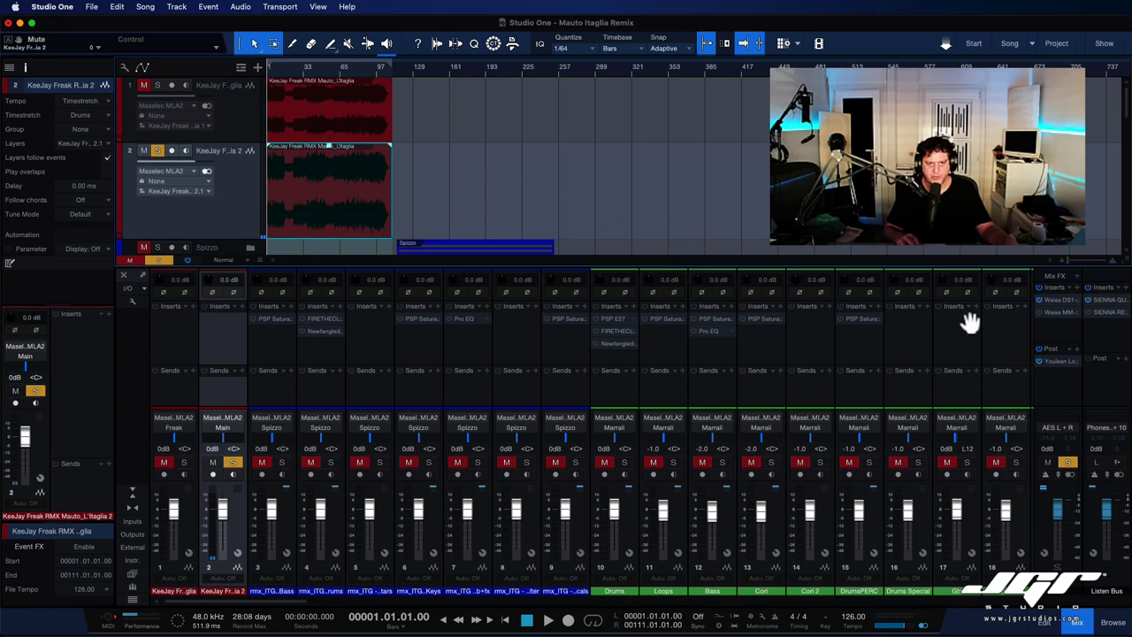
Open the Weiss DS1-MK3 insert on the Main output, examine its options page, and close its window.
click(1055, 303)
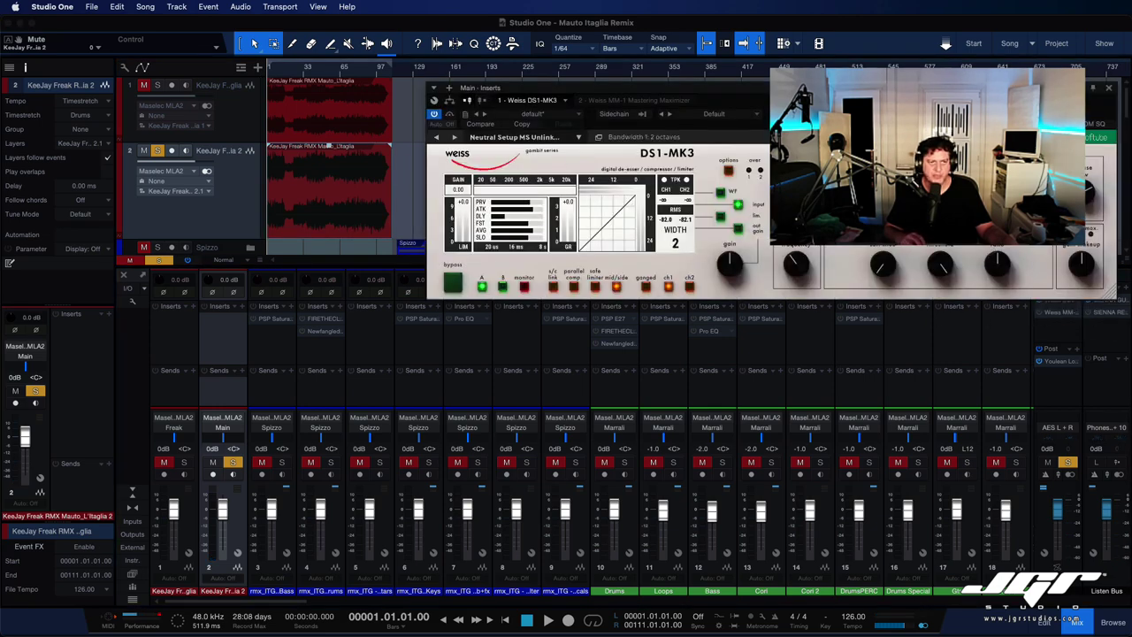
click(728, 168)
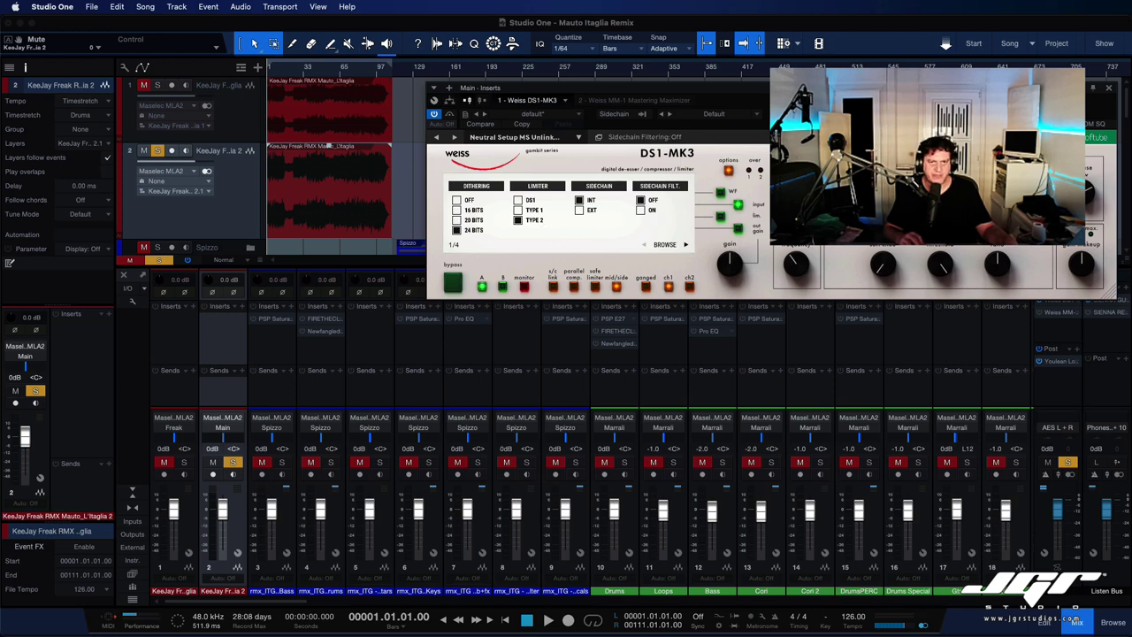
click(1107, 92)
Play the session, raise the duplicate track's volume to +6.8 dB, and leave it muted with solo off.
key(space)
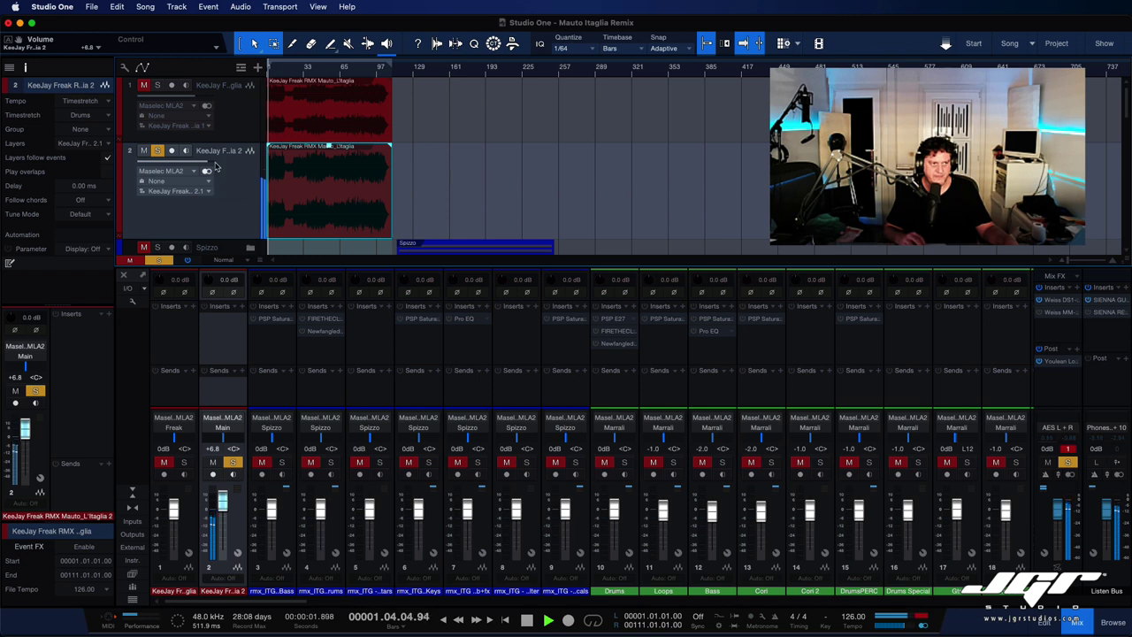
scroll(221, 177, up, 3)
click(143, 150)
click(158, 151)
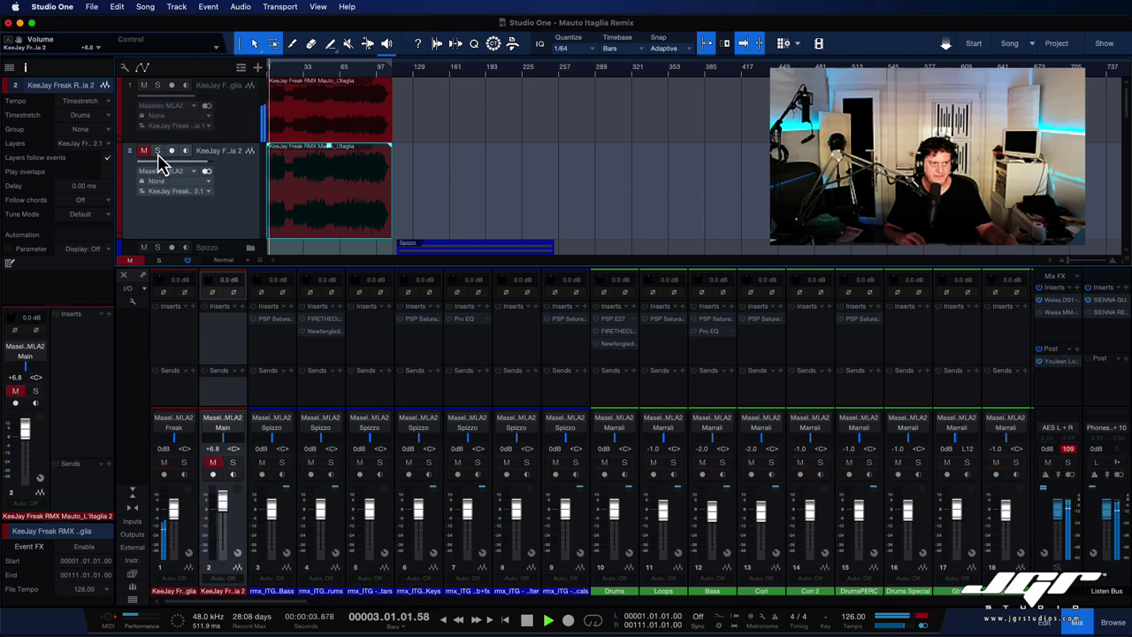
Toggle the duplicate's solo to compare it with the mastered original during playback, and set the duplicate's volume to +7.6 dB.
click(157, 151)
click(157, 151)
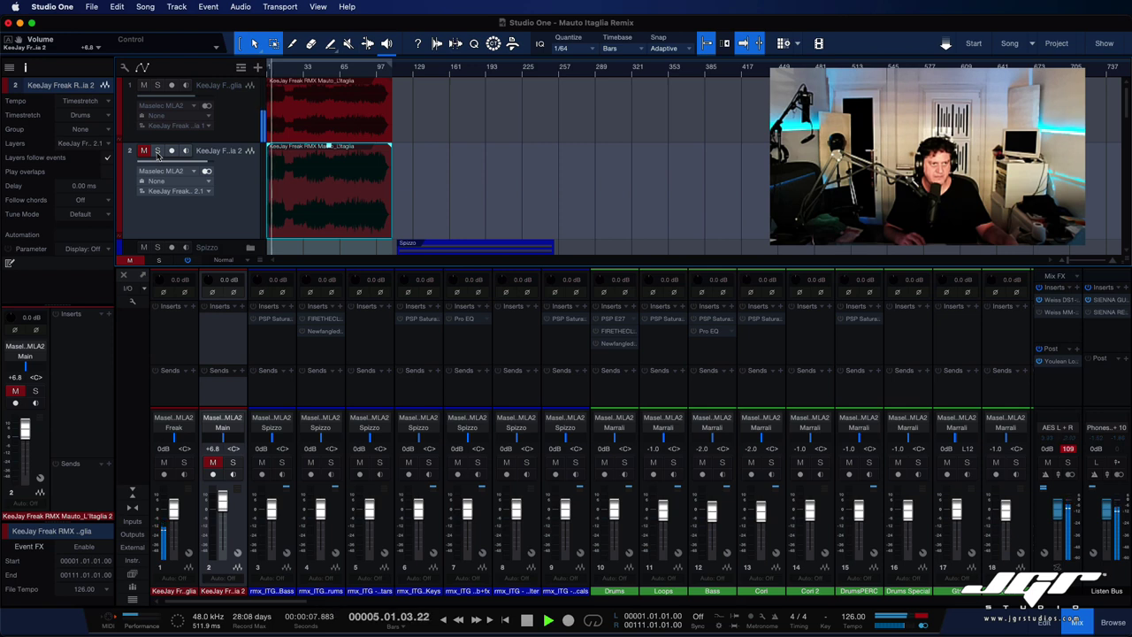
click(158, 151)
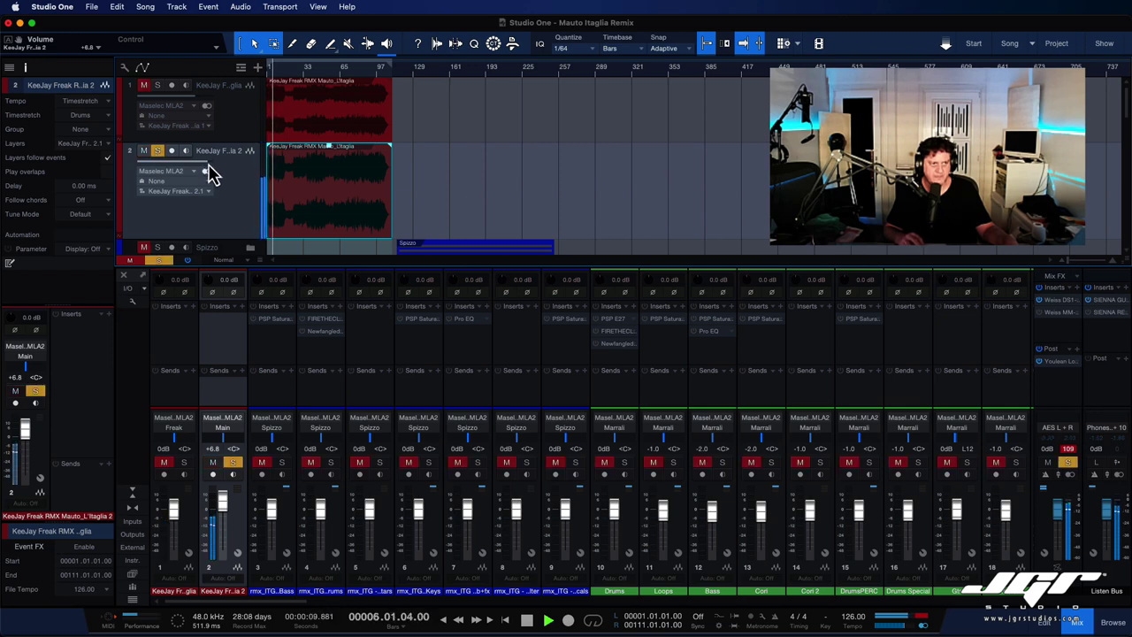
click(157, 152)
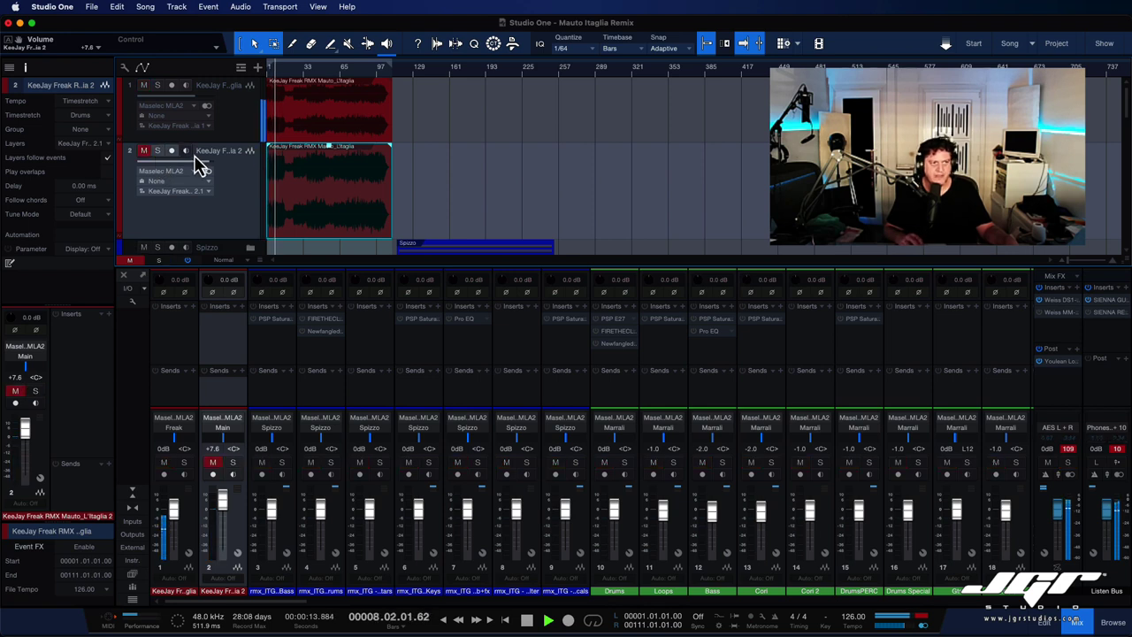
mouse_move(209, 173)
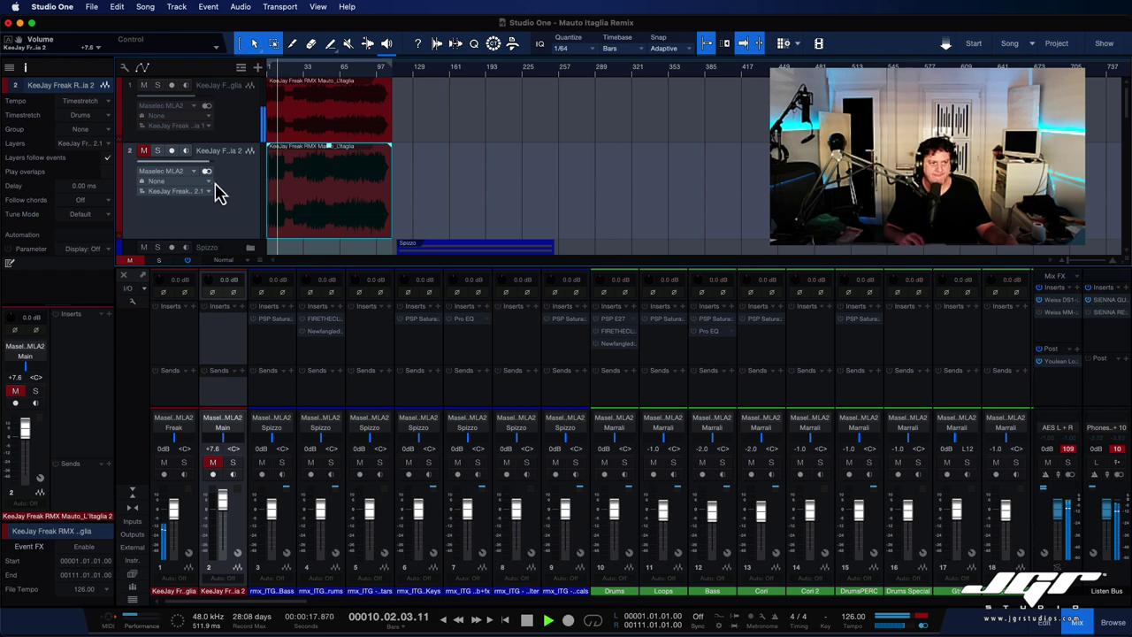
Repeat the level-matched solo comparison between the duplicate and the mastered original, leave the duplicate muted, and stop playback.
click(157, 150)
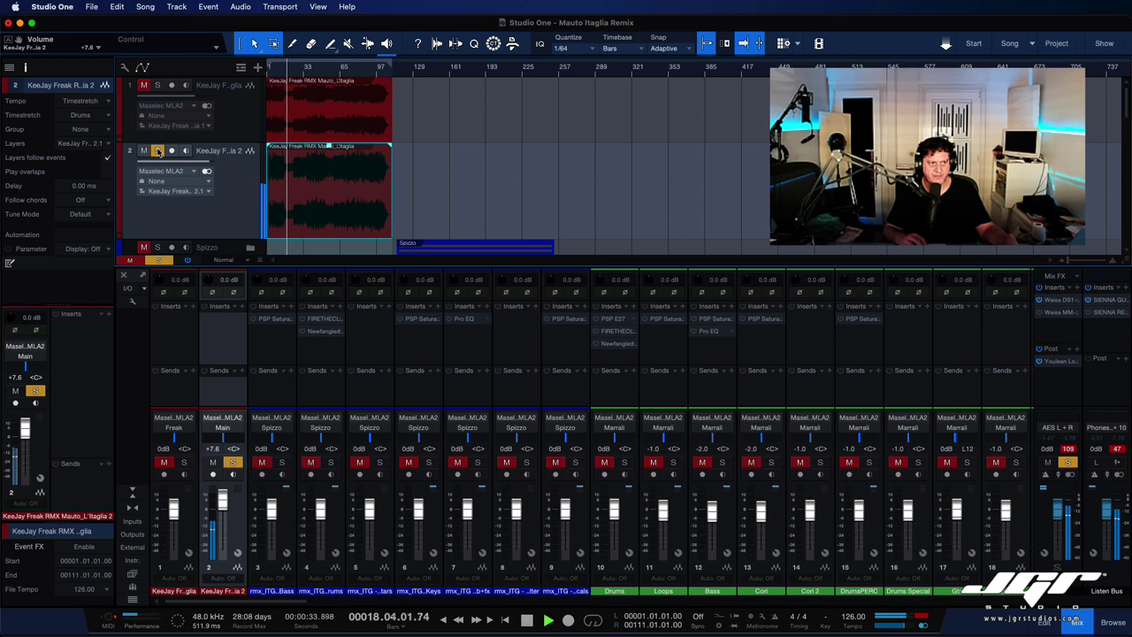
click(158, 151)
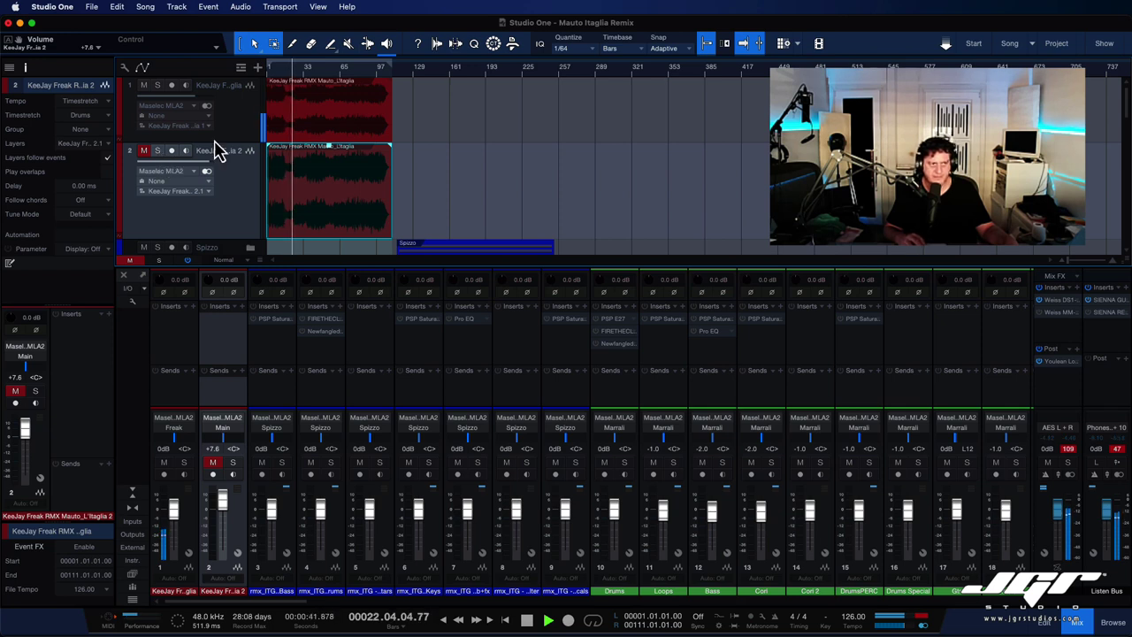
click(159, 152)
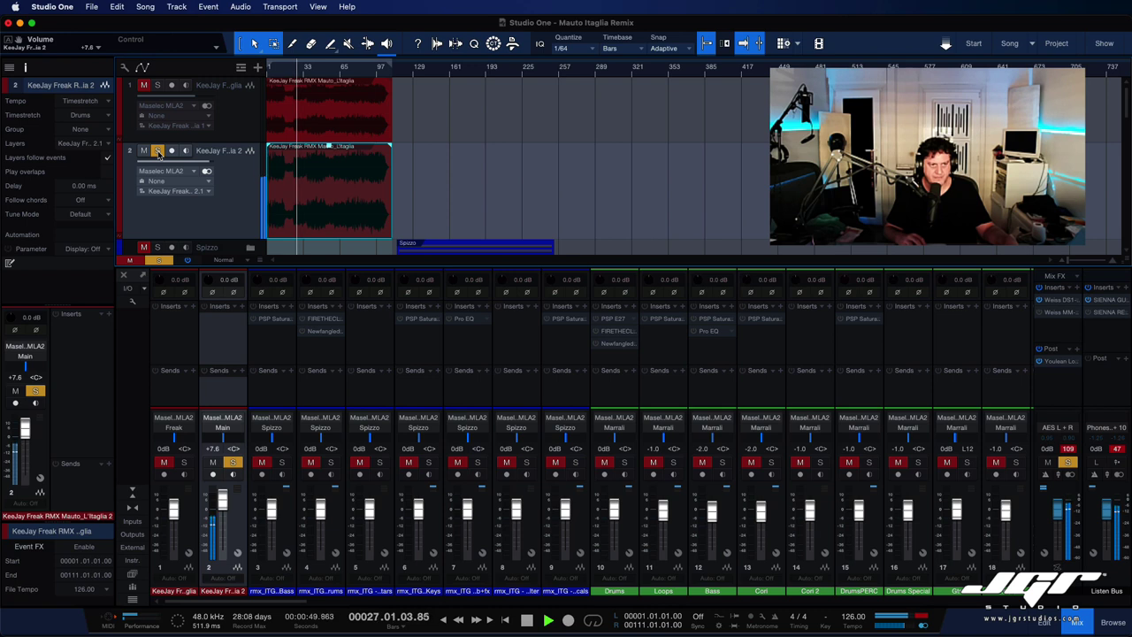
click(143, 151)
click(157, 150)
key(space)
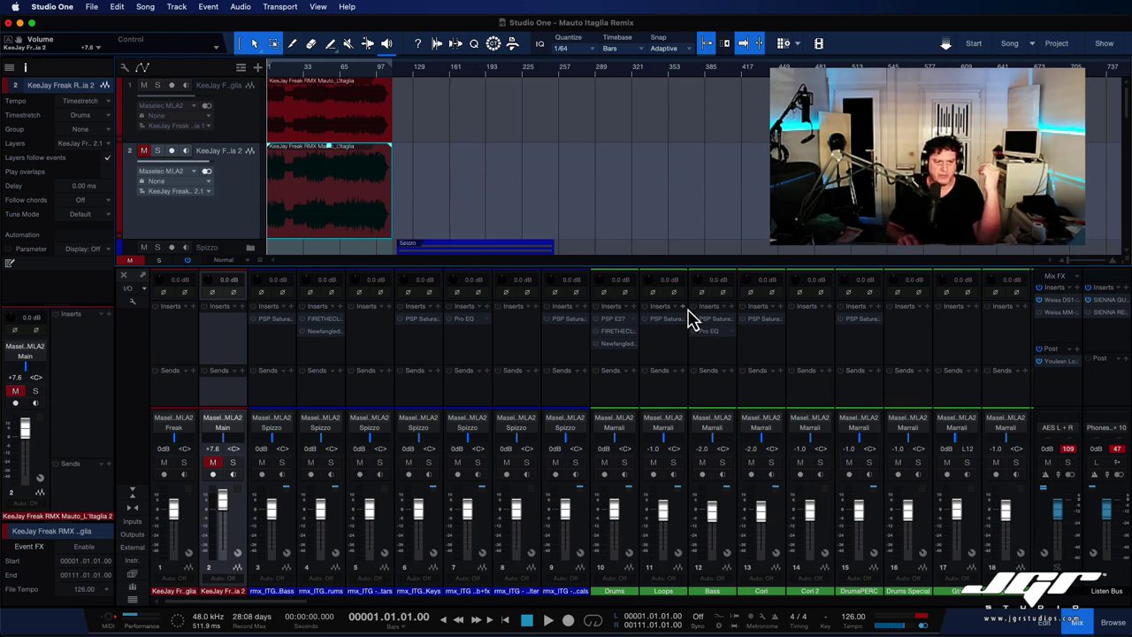
Open FabFilter Pro-Q 3 on the Freak bus, disable its low band at 20.761 Hz, and start playback.
scroll(732, 339, right, 10)
scroll(732, 338, right, 20)
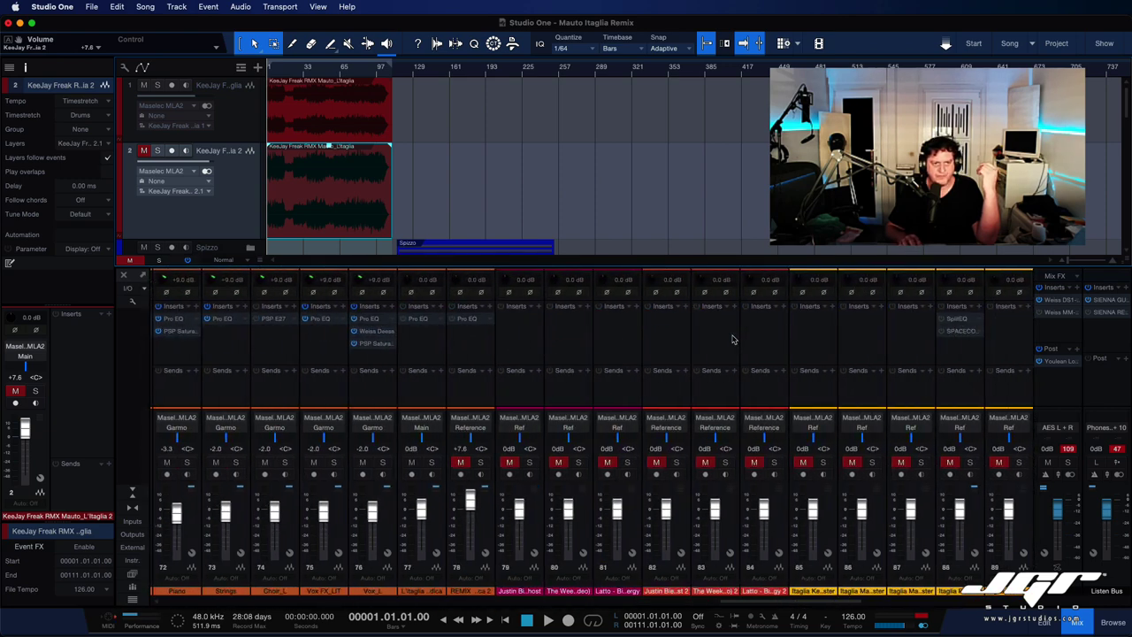
click(761, 356)
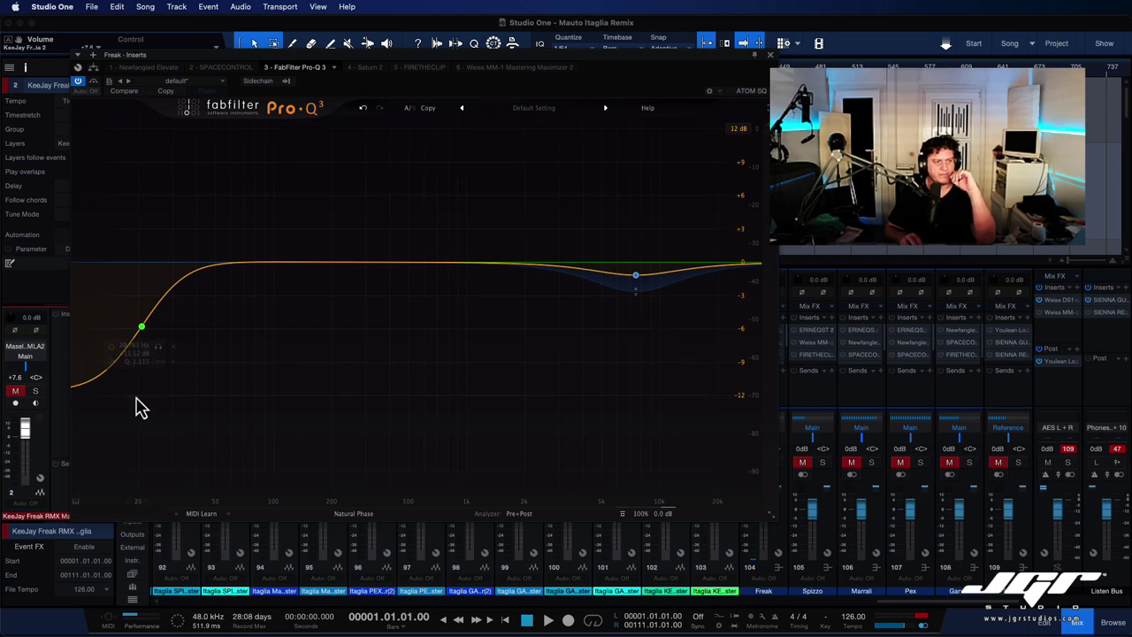
click(111, 350)
key(space)
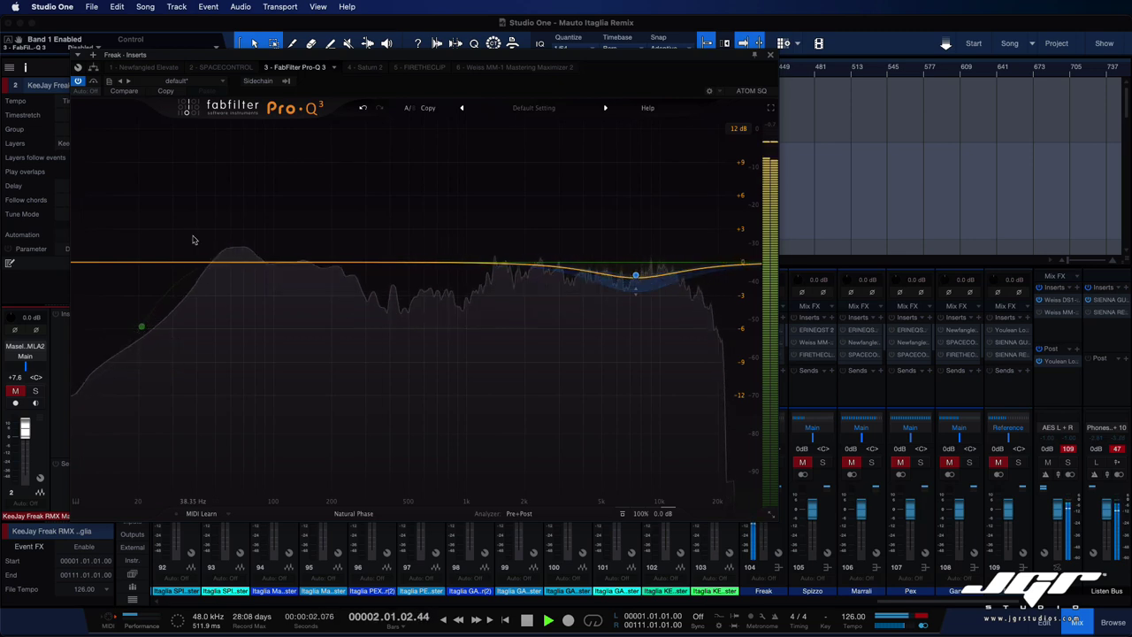
Compare the Pro-Q 3 low band enabled and disabled during playback, leave it enabled, and close the equalizer window.
click(111, 346)
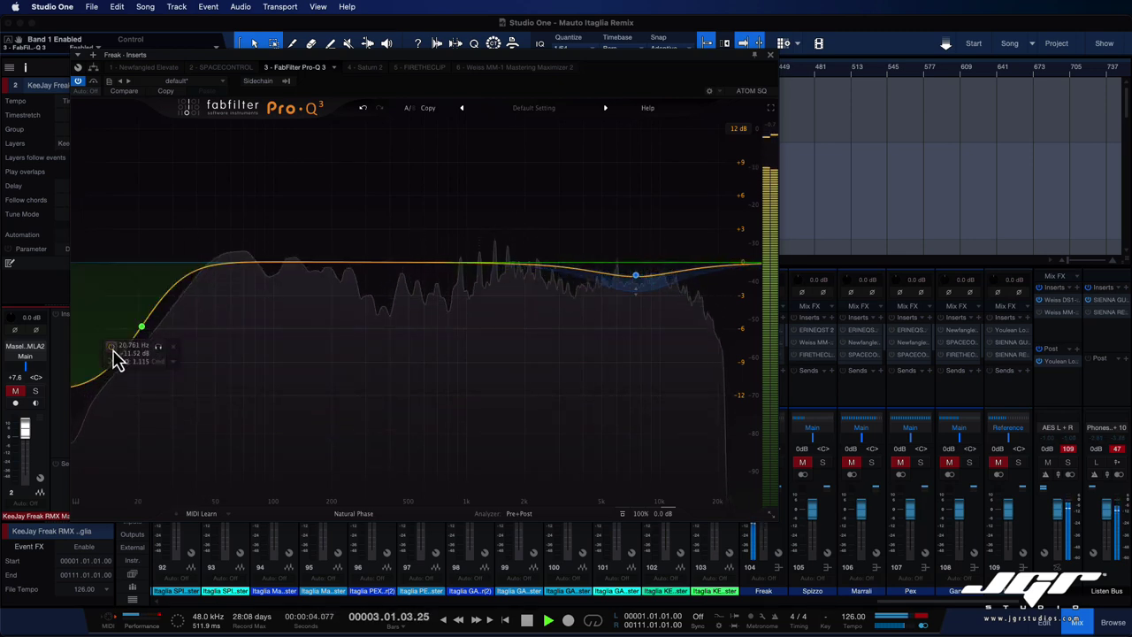
click(112, 346)
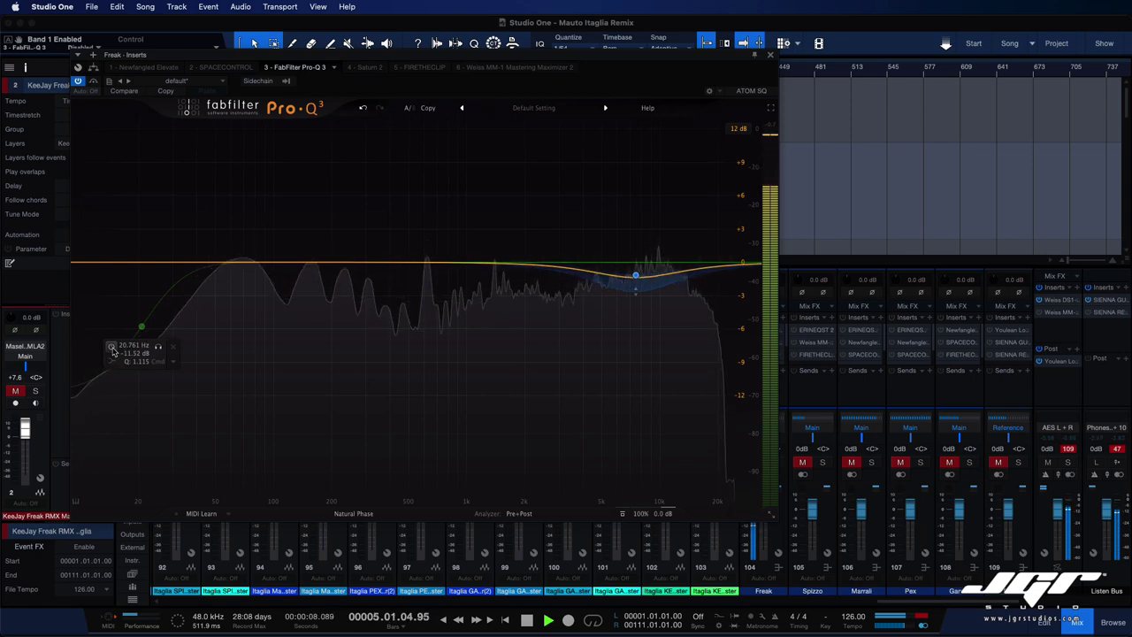
click(112, 346)
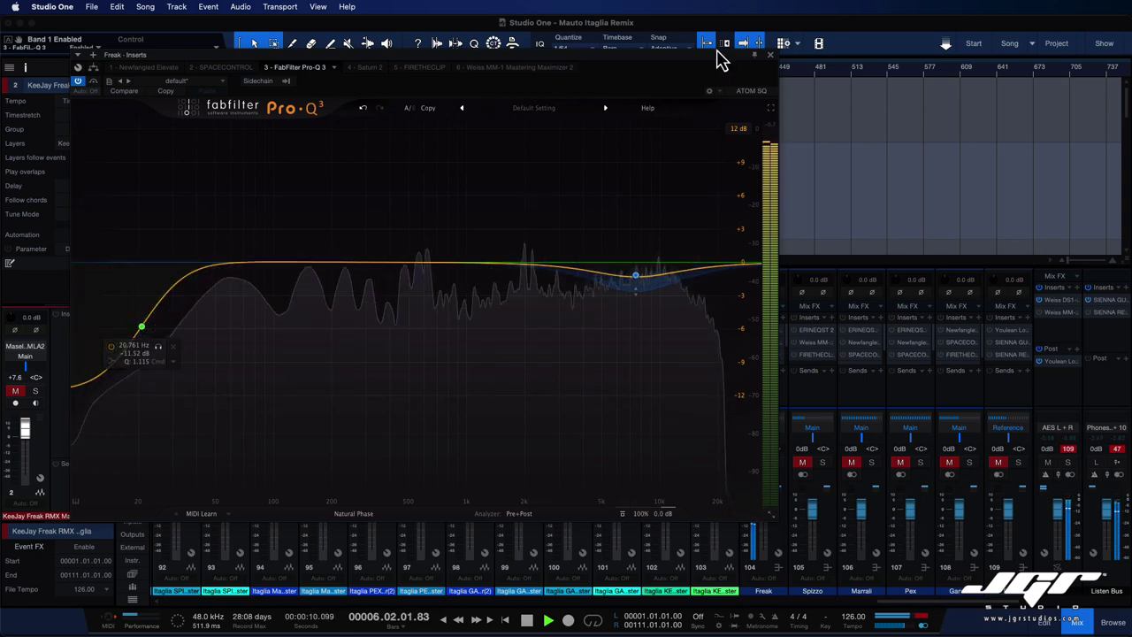
click(771, 55)
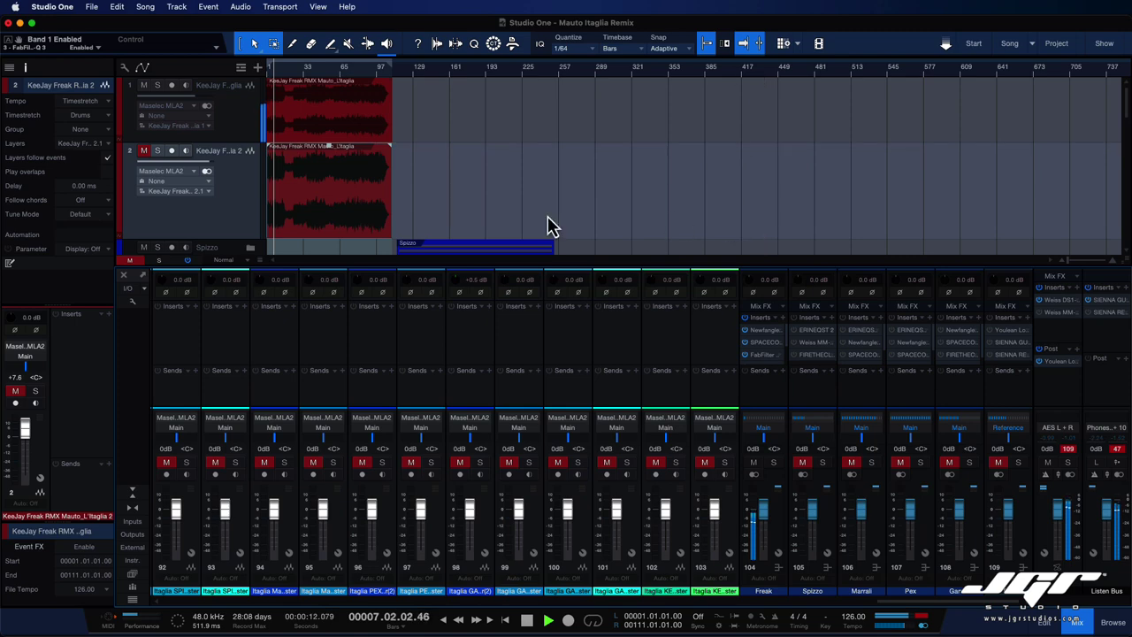
Solo the duplicate KeeJay Freak track to hear it during playback, stop playback, and return the duplicate to muted without solo.
click(157, 151)
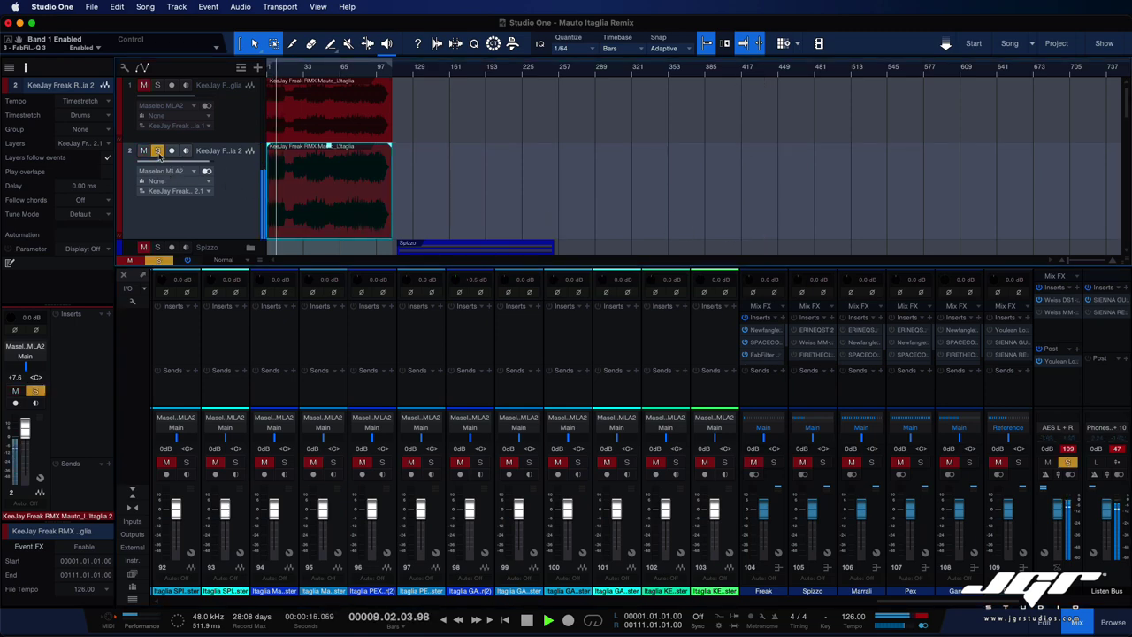
key(space)
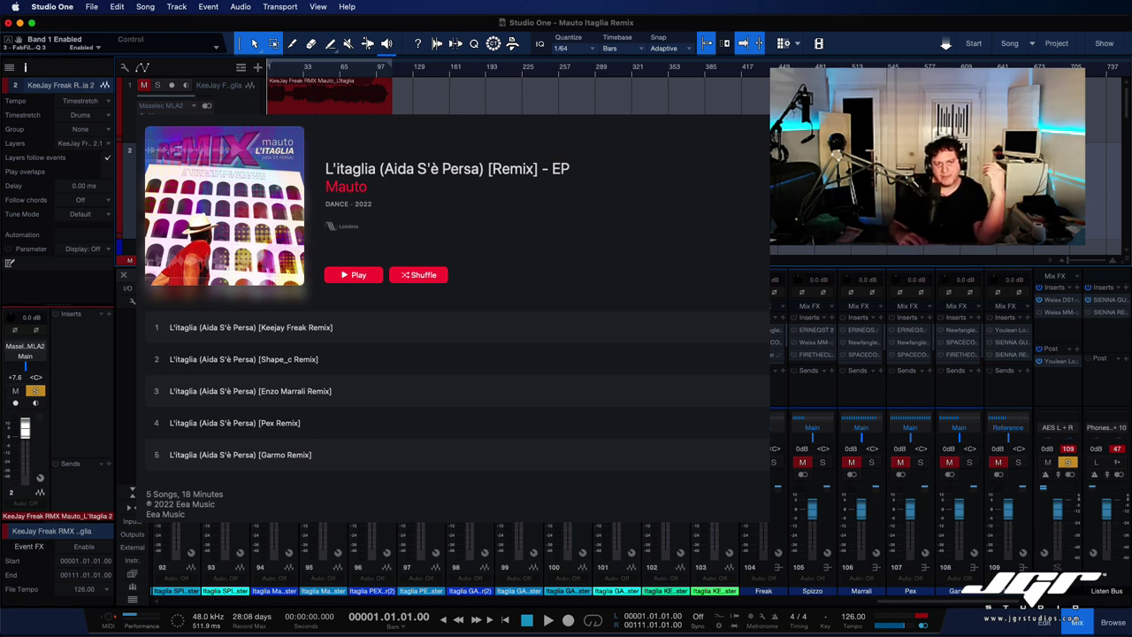
key(s)
key(m)
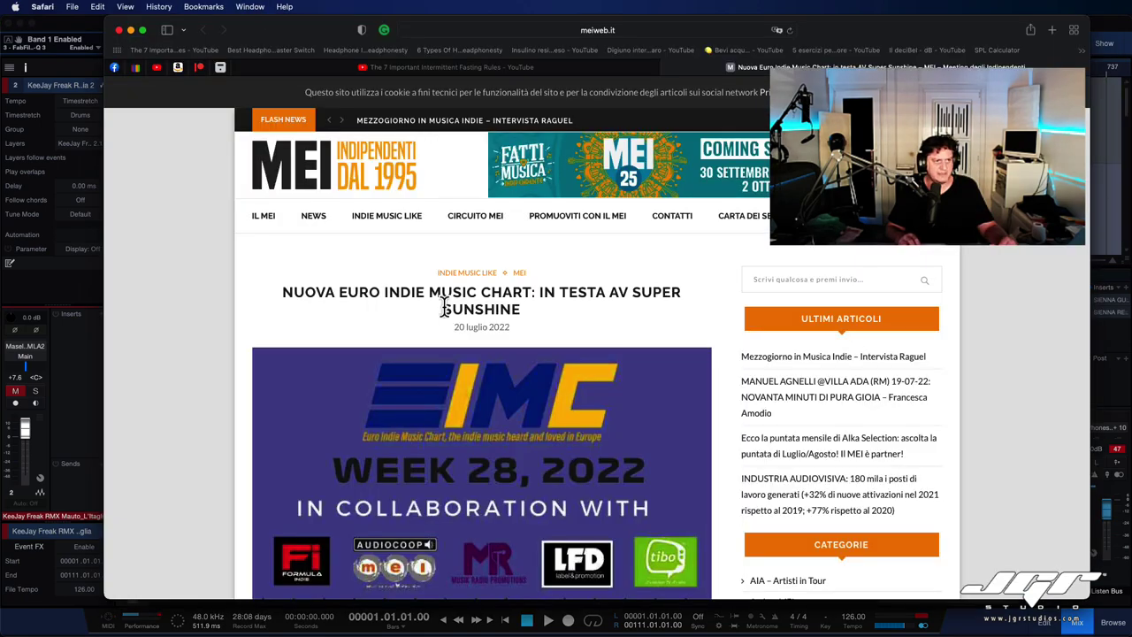
Look through the week 28, 2022 Euro Indie Music Chart article on meiweb.it in Safari and return to its heading.
scroll(388, 319, down, 15)
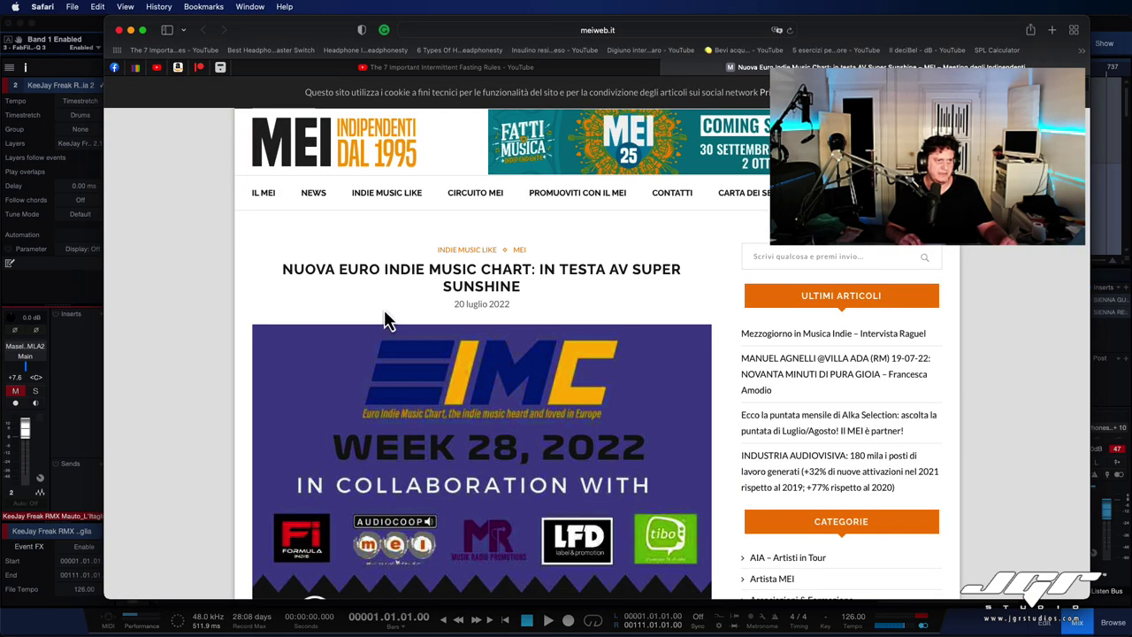
scroll(377, 305, down, 20)
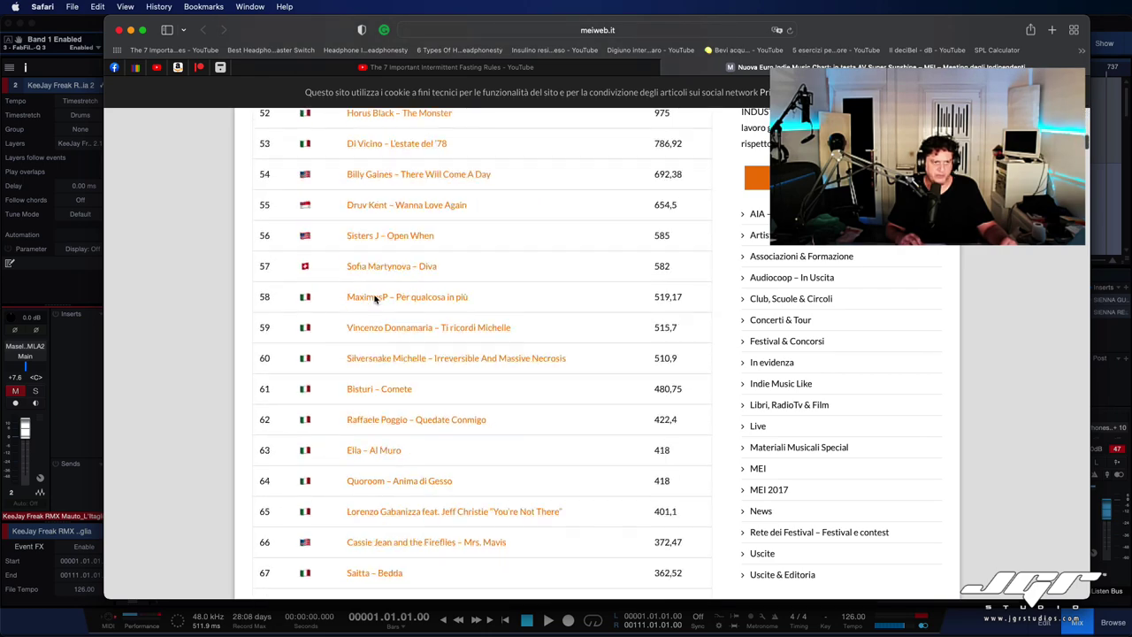
scroll(376, 300, down, 20)
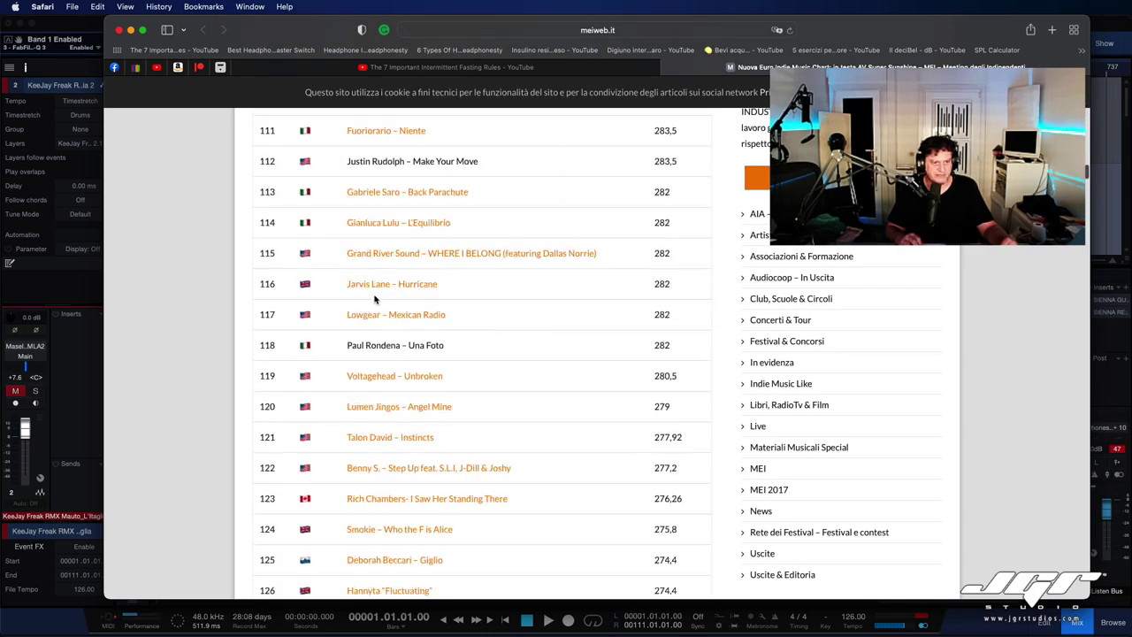
scroll(376, 299, up, 20)
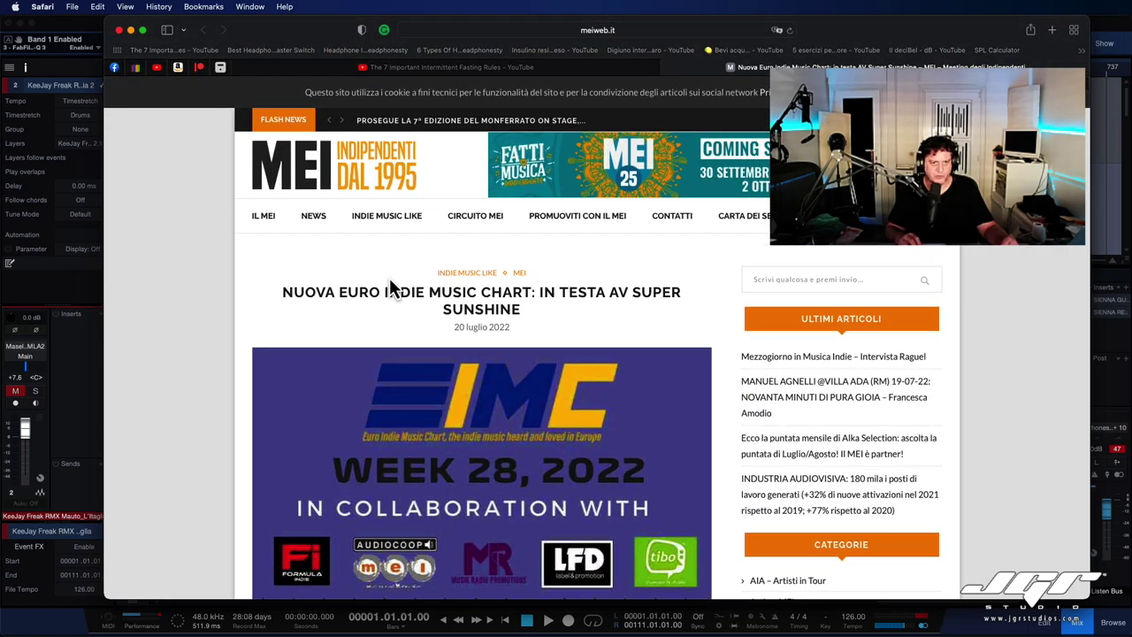
Switch back to Studio One, mute the Freak bus, and enlarge the mixer's height to give the insert lists more room.
key(super+Tab)
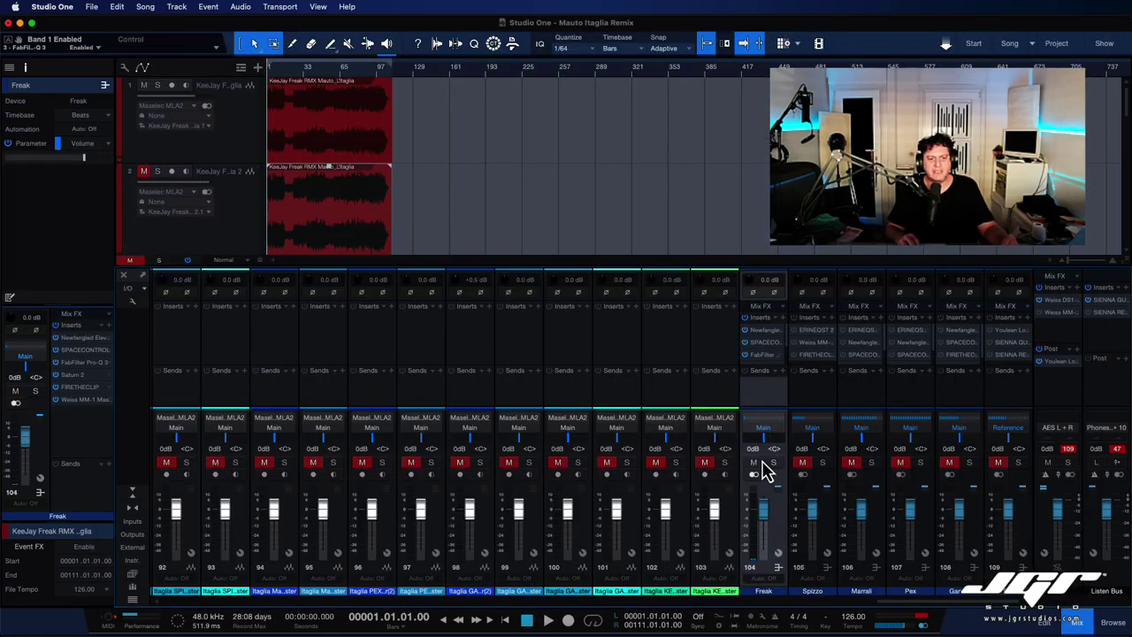
click(755, 462)
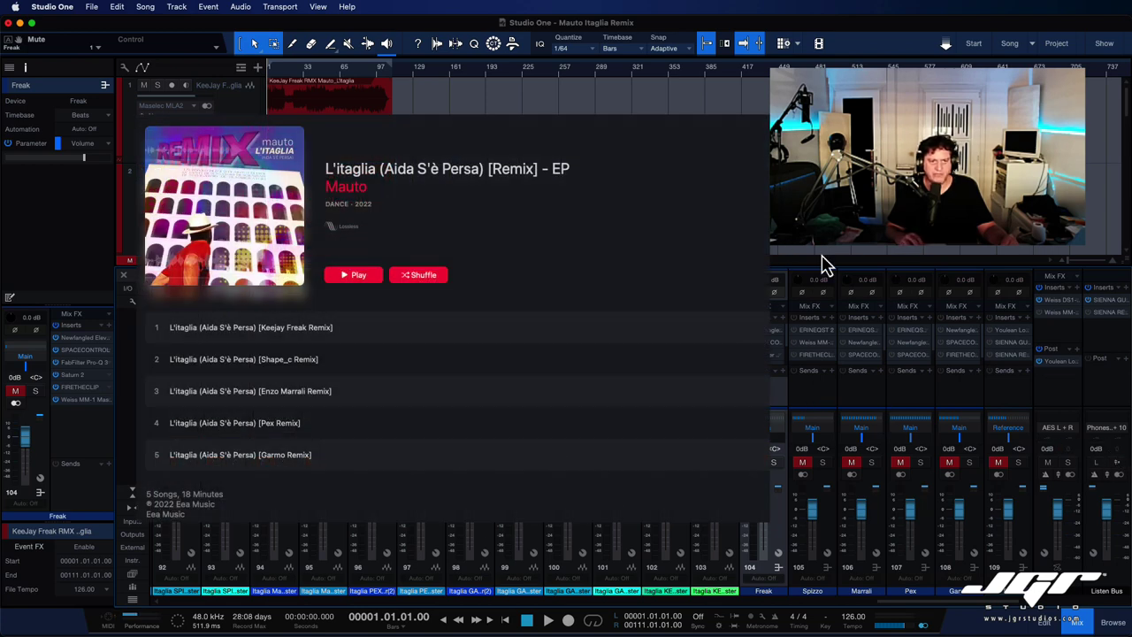
drag(825, 265, 825, 139)
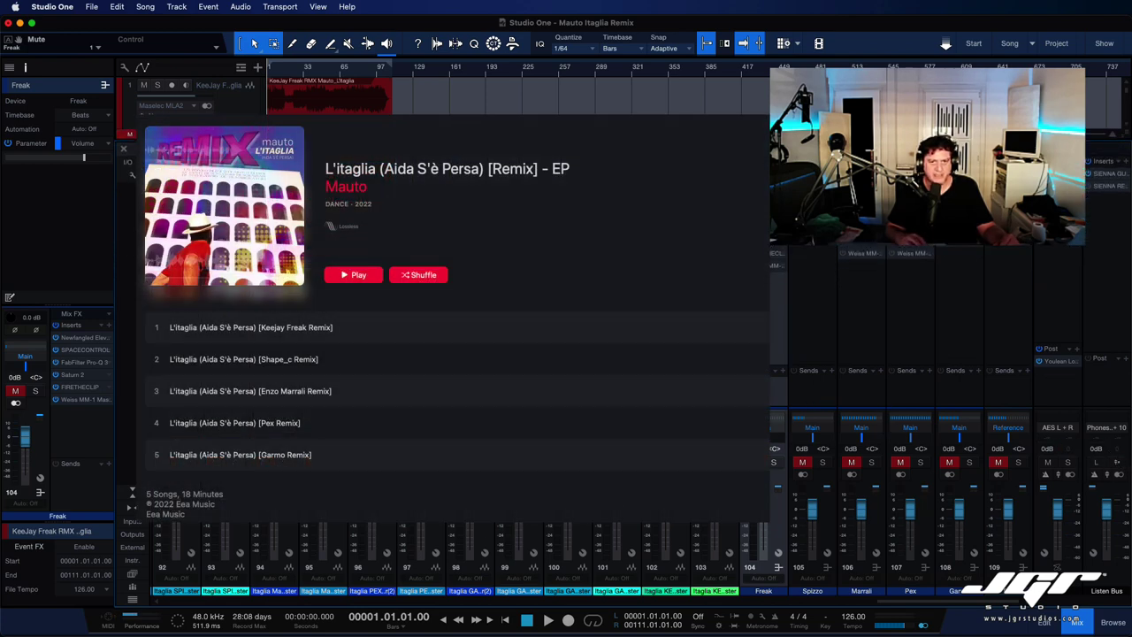